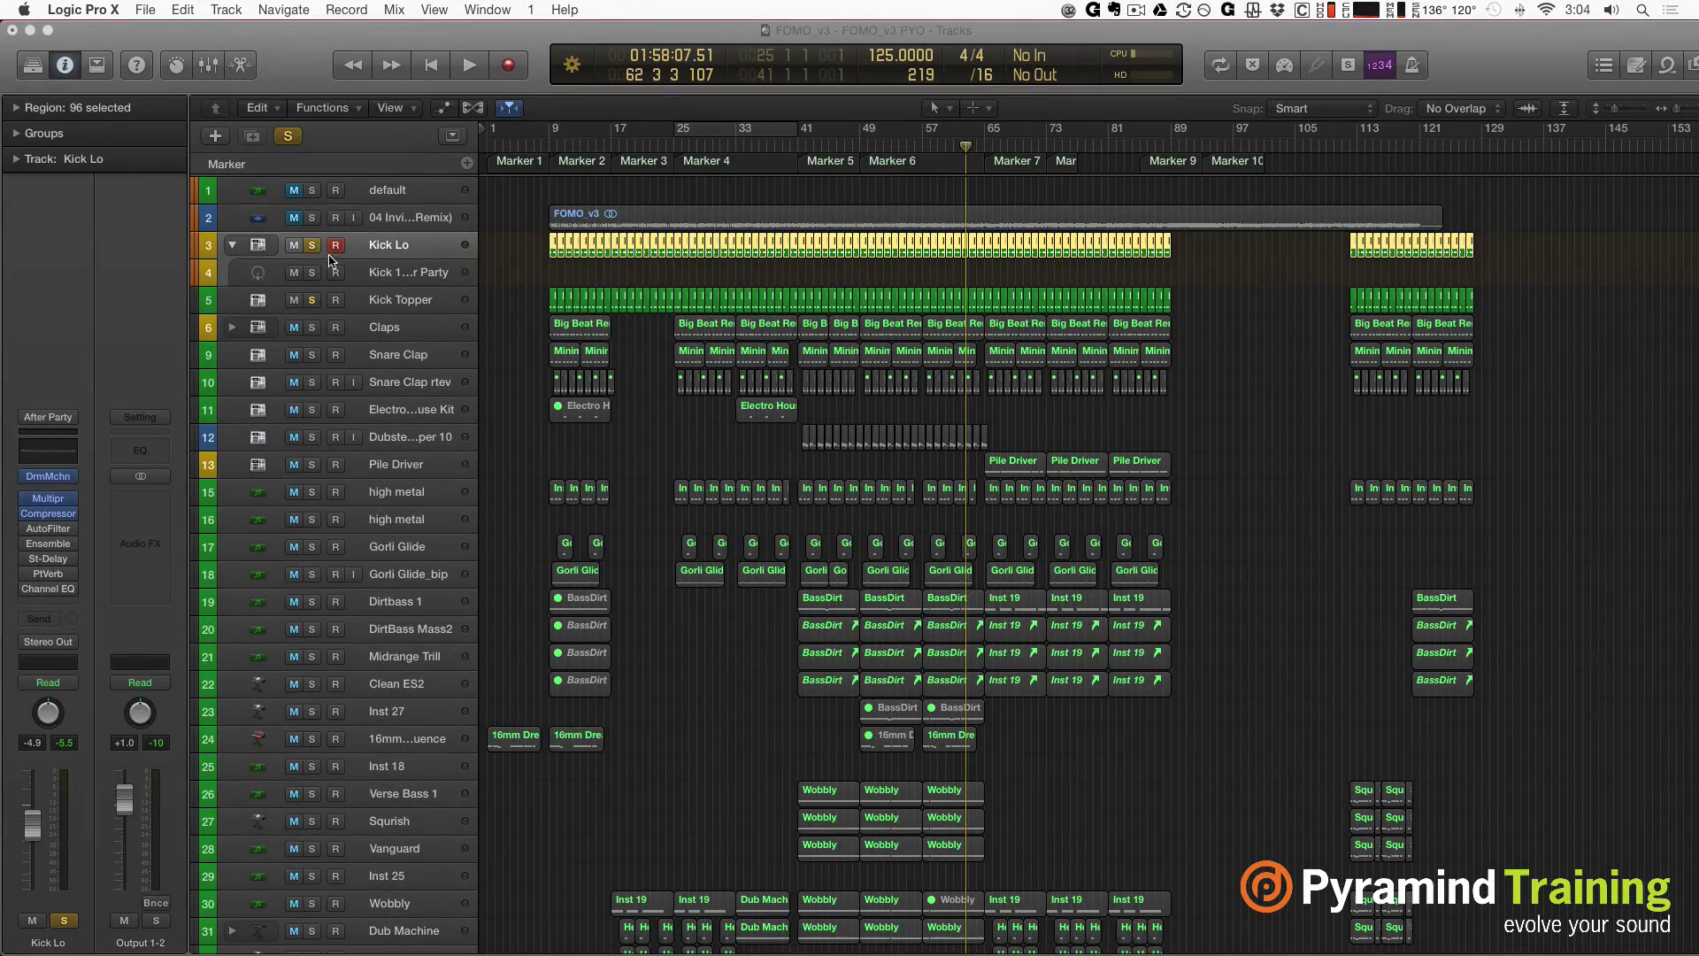
# Unsolo Kick Lo and solo the Verse Bass 1 track instead.
pyautogui.click(311, 245)
pyautogui.scroll(-8, 625, 774)
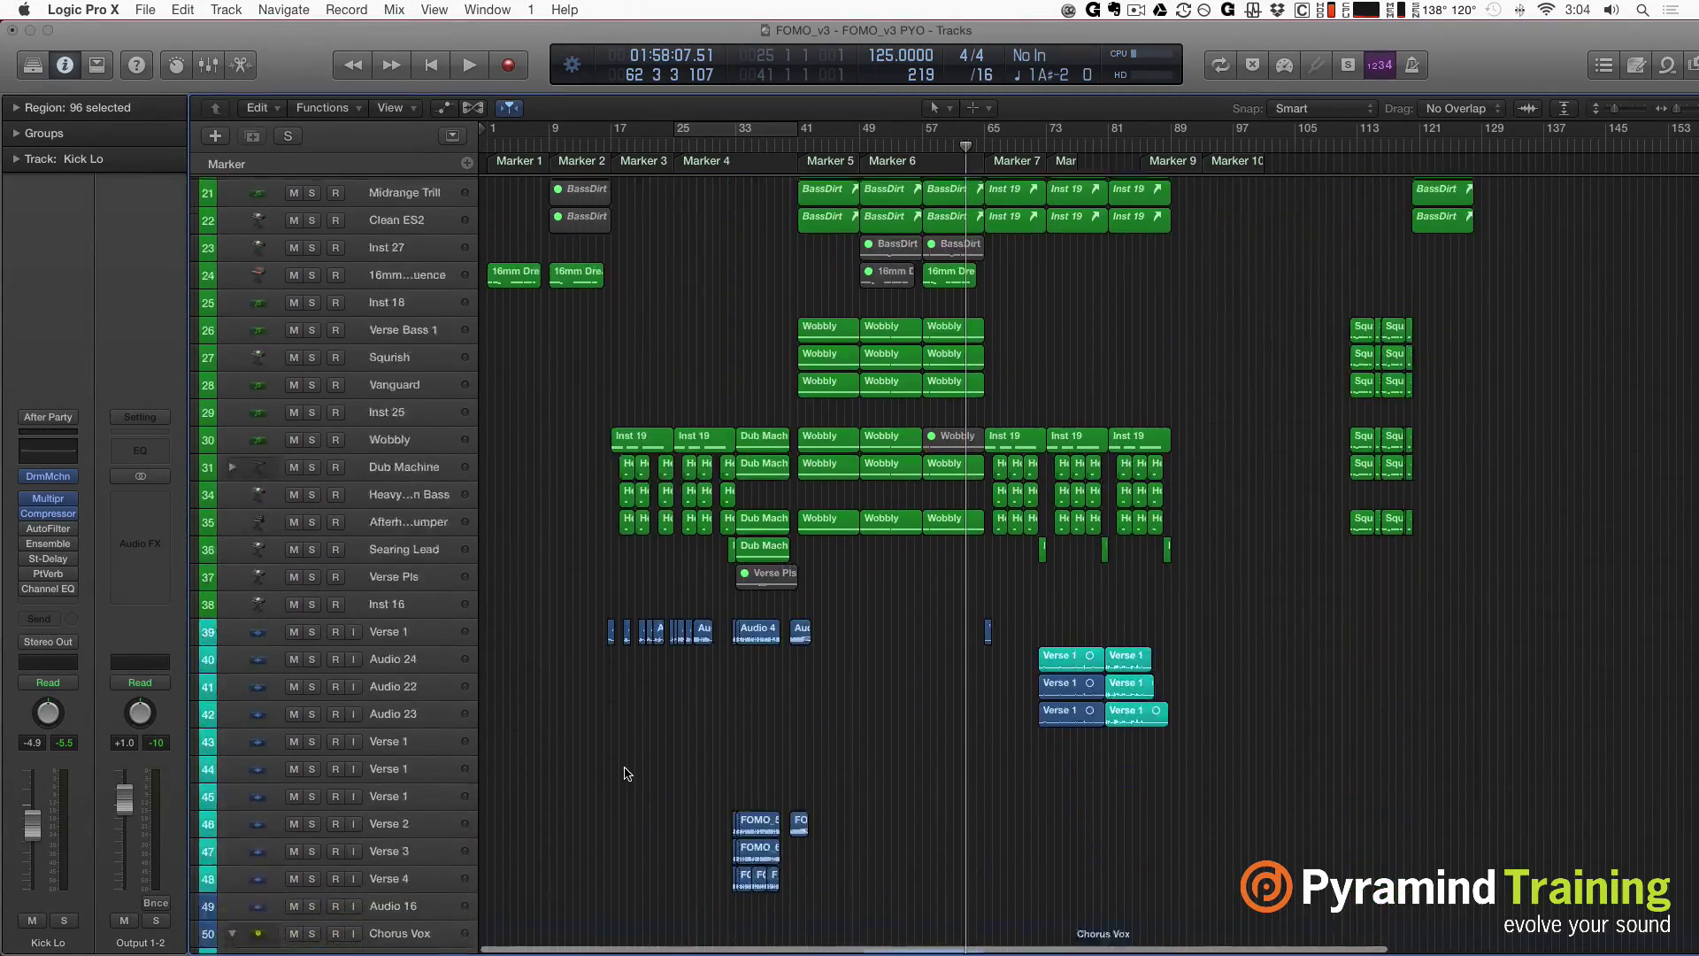
pyautogui.scroll(8, 625, 774)
pyautogui.scroll(-5, 625, 774)
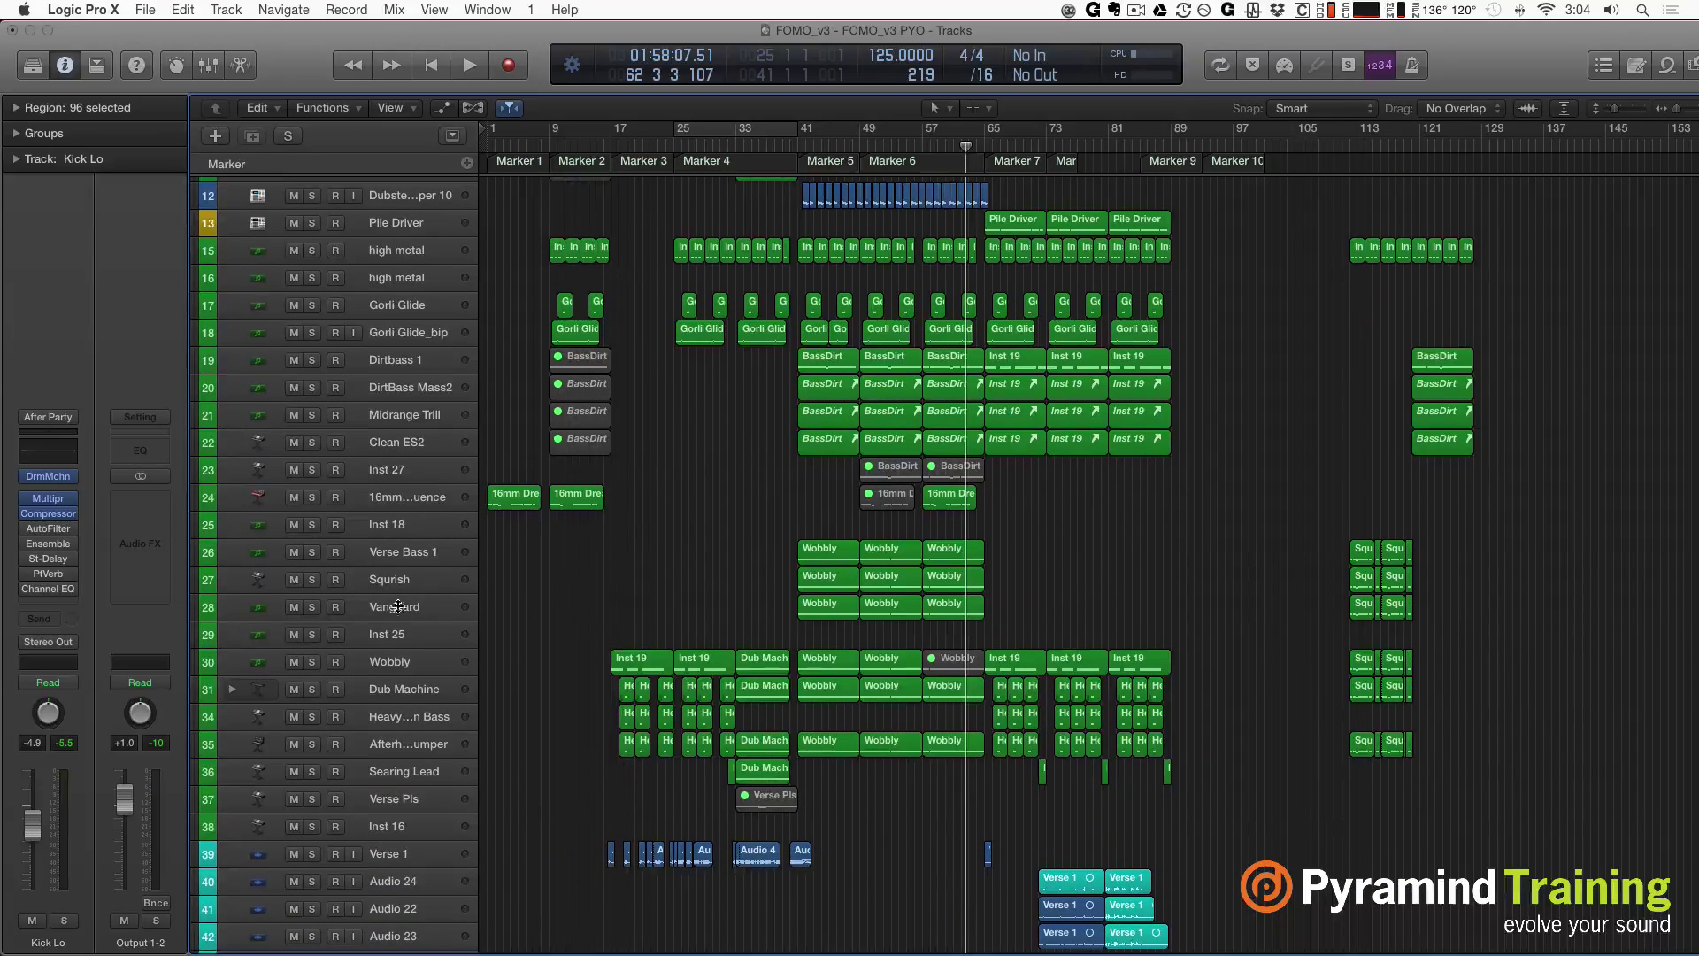
pyautogui.click(401, 559)
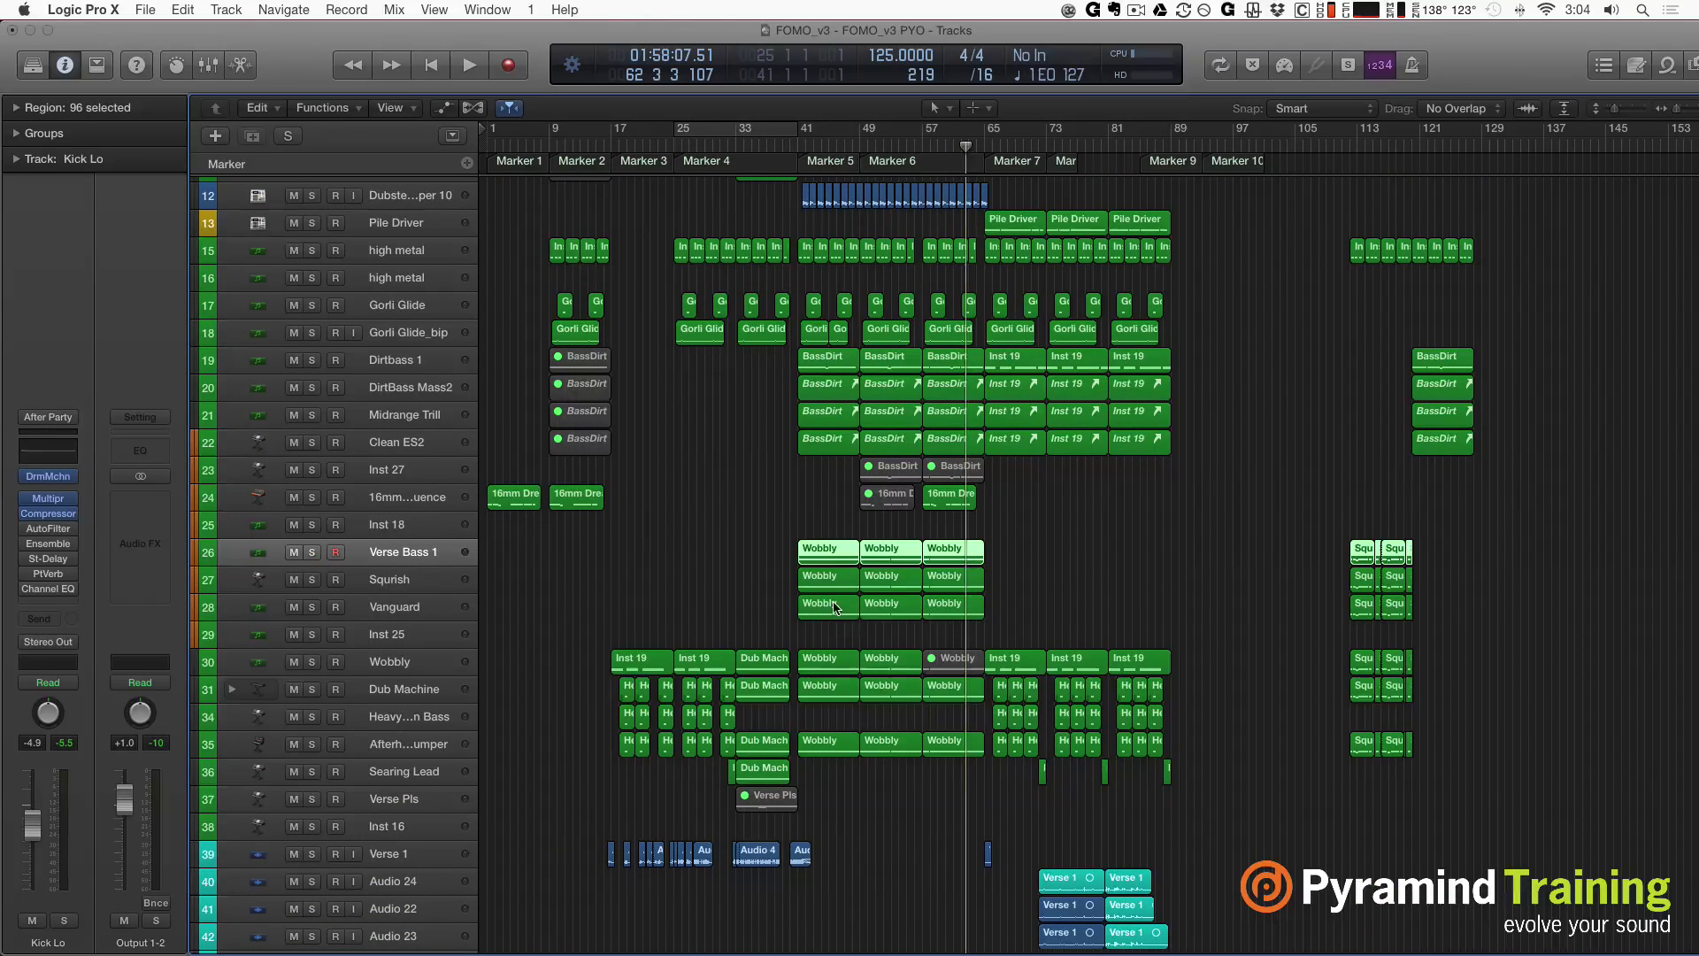
pyautogui.hotkey('ctrl', 's')
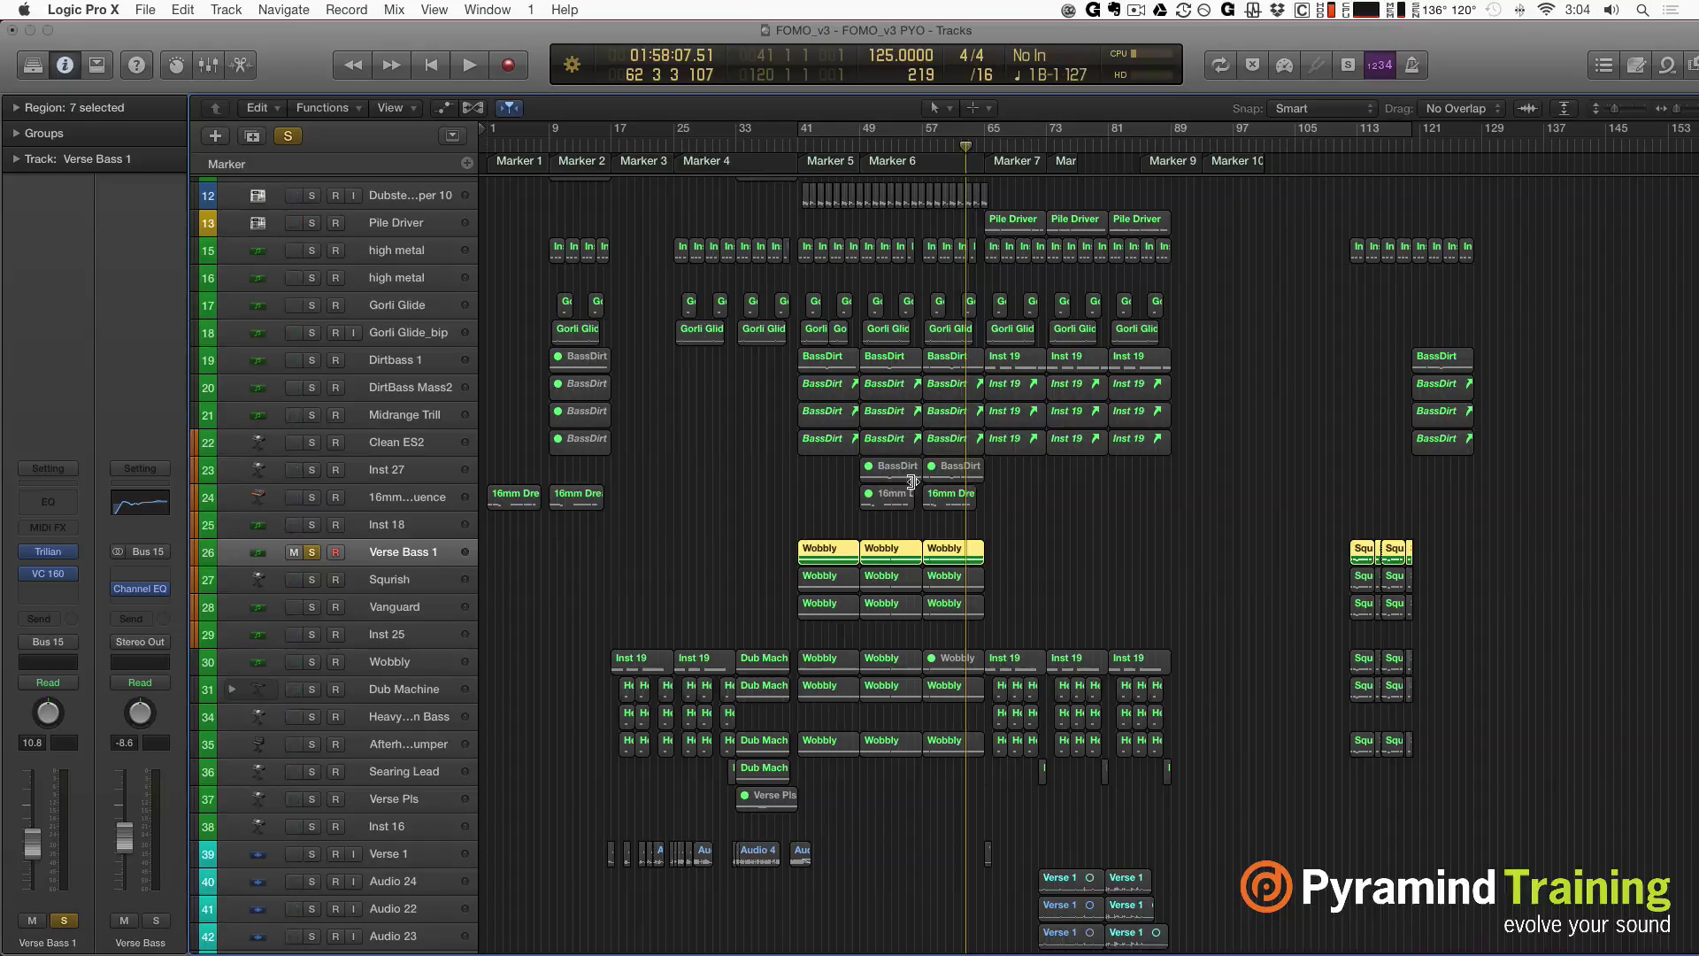
# Turn on cycle playback over bars 41–120 and show the volume automation lanes.
pyautogui.press('u')
pyautogui.press('a')
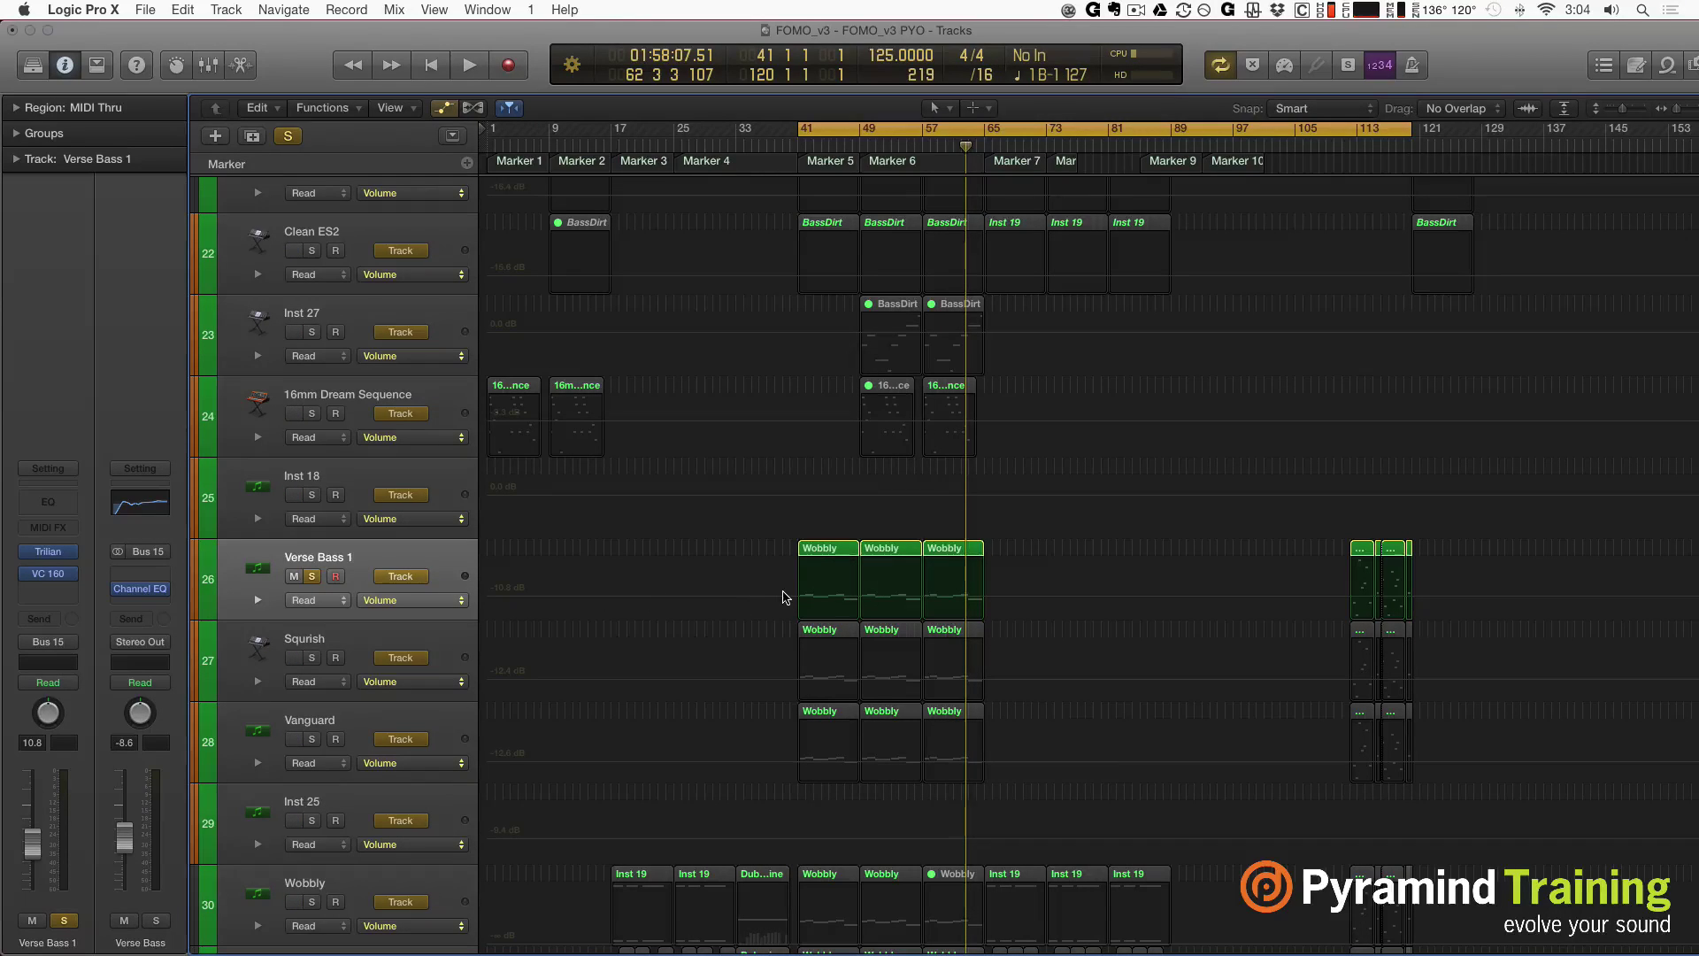
pyautogui.click(822, 597)
# Add then delete two test volume points, and switch Verse Bass 1 to region automation.
pyautogui.click(822, 596)
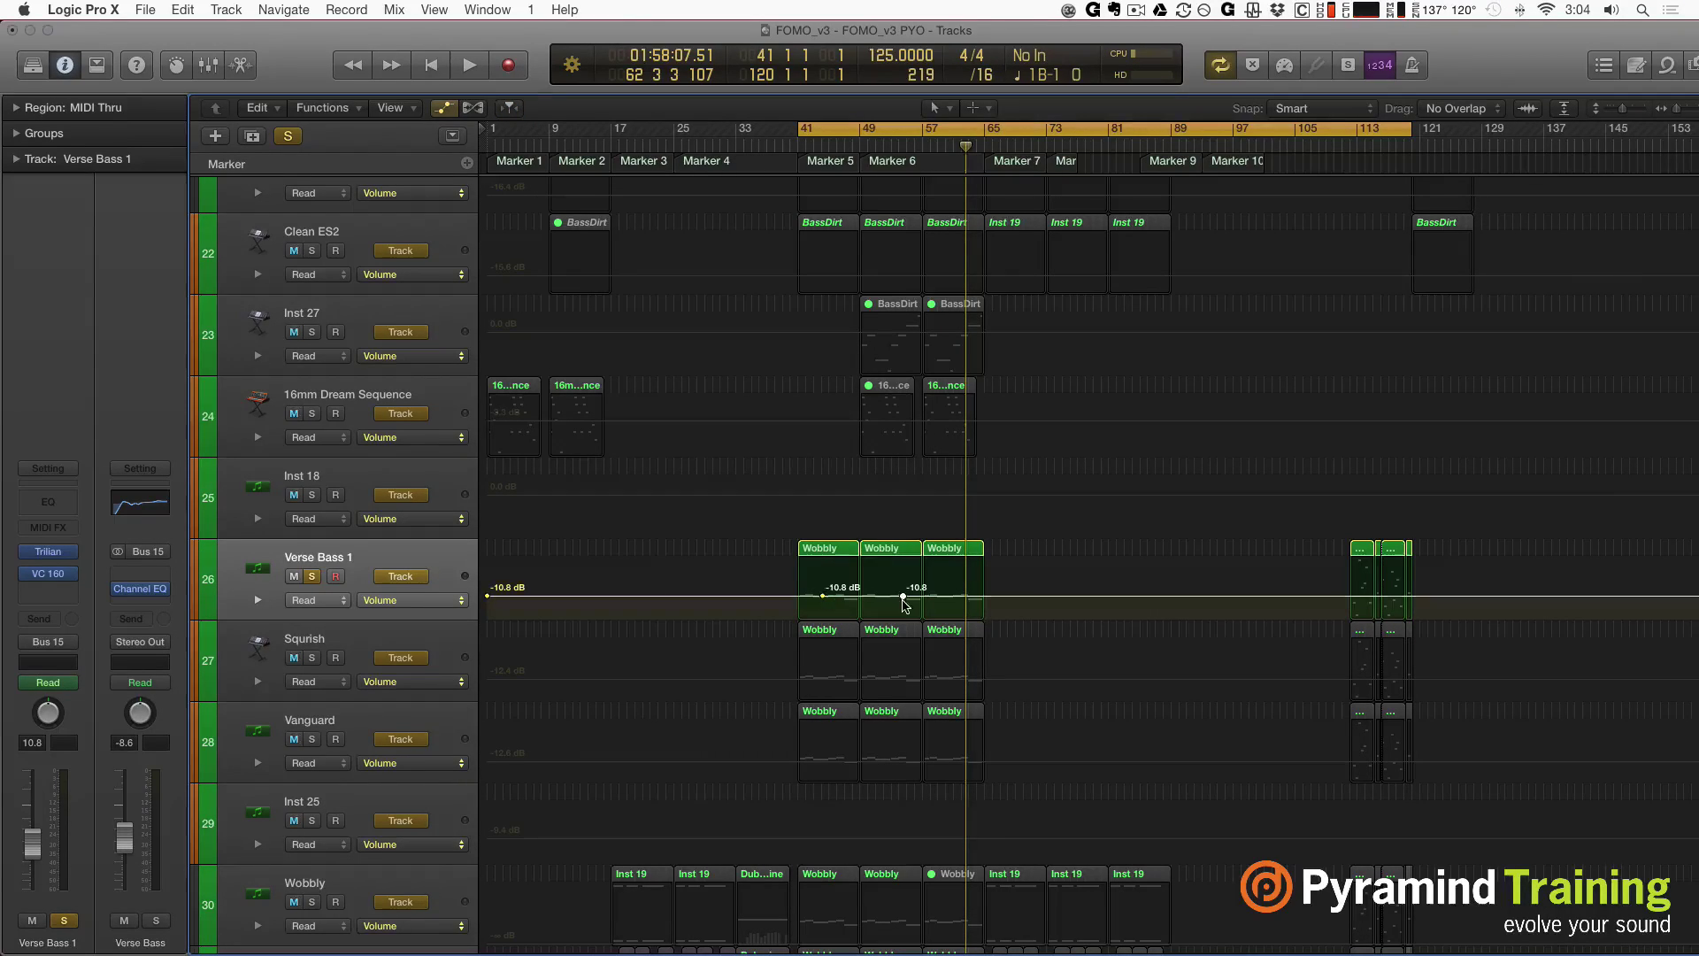
pyautogui.click(909, 599)
pyautogui.click(909, 599)
pyautogui.click(822, 595)
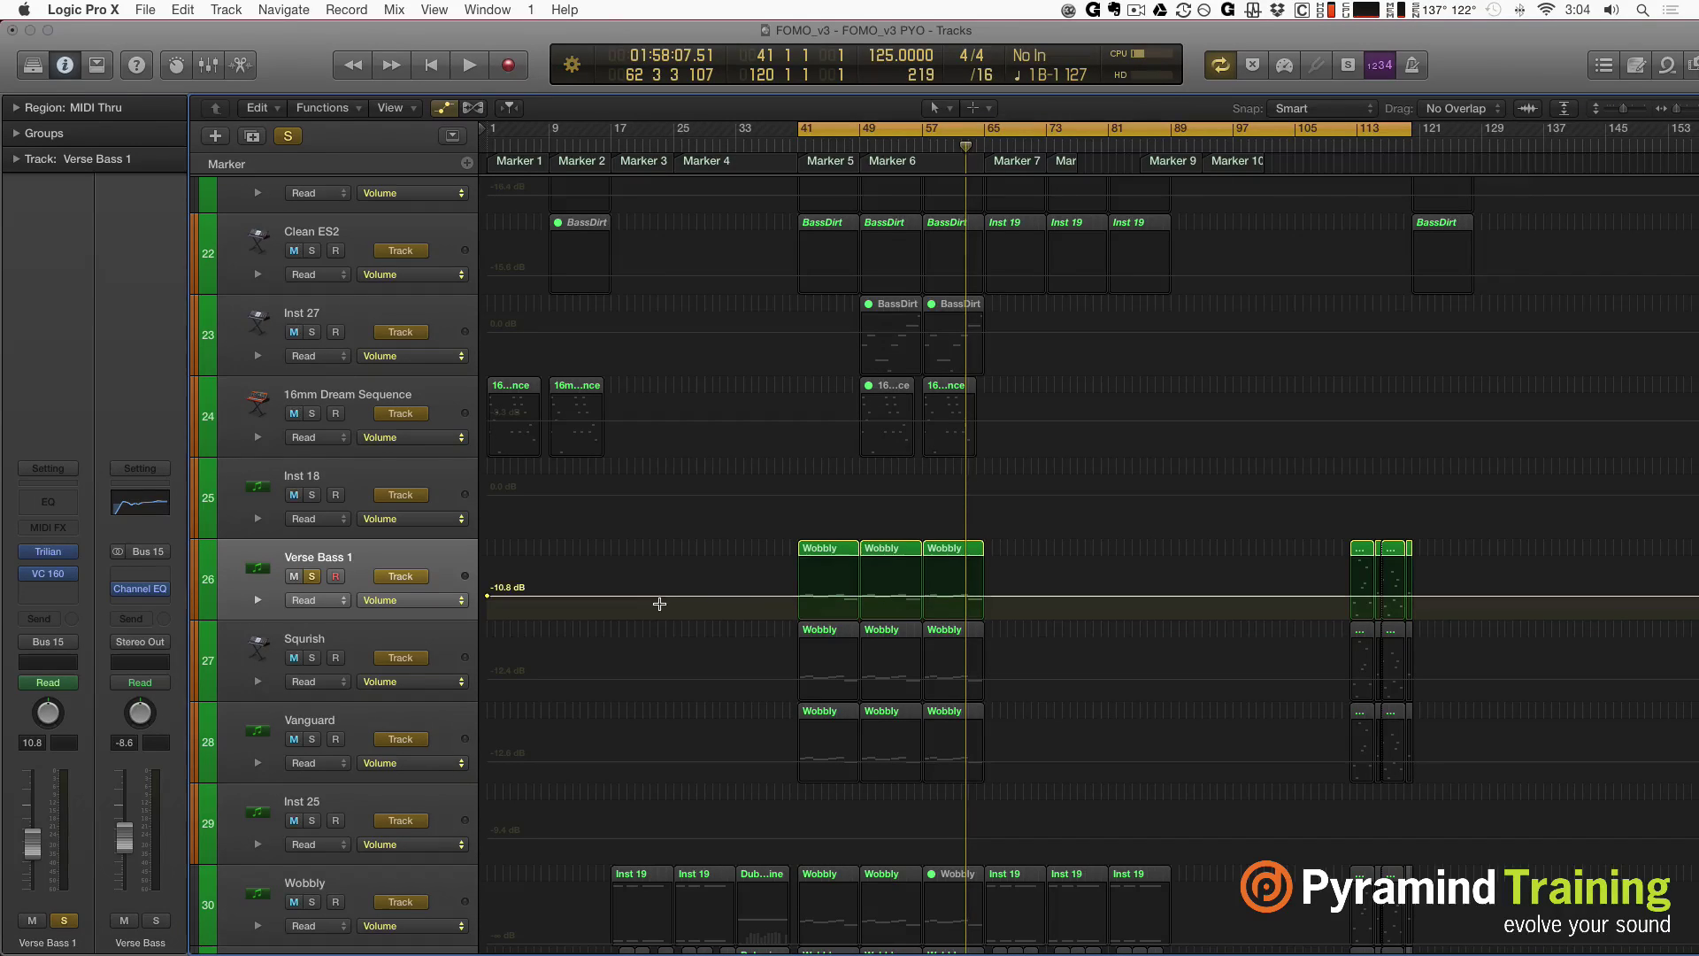
pyautogui.click(832, 551)
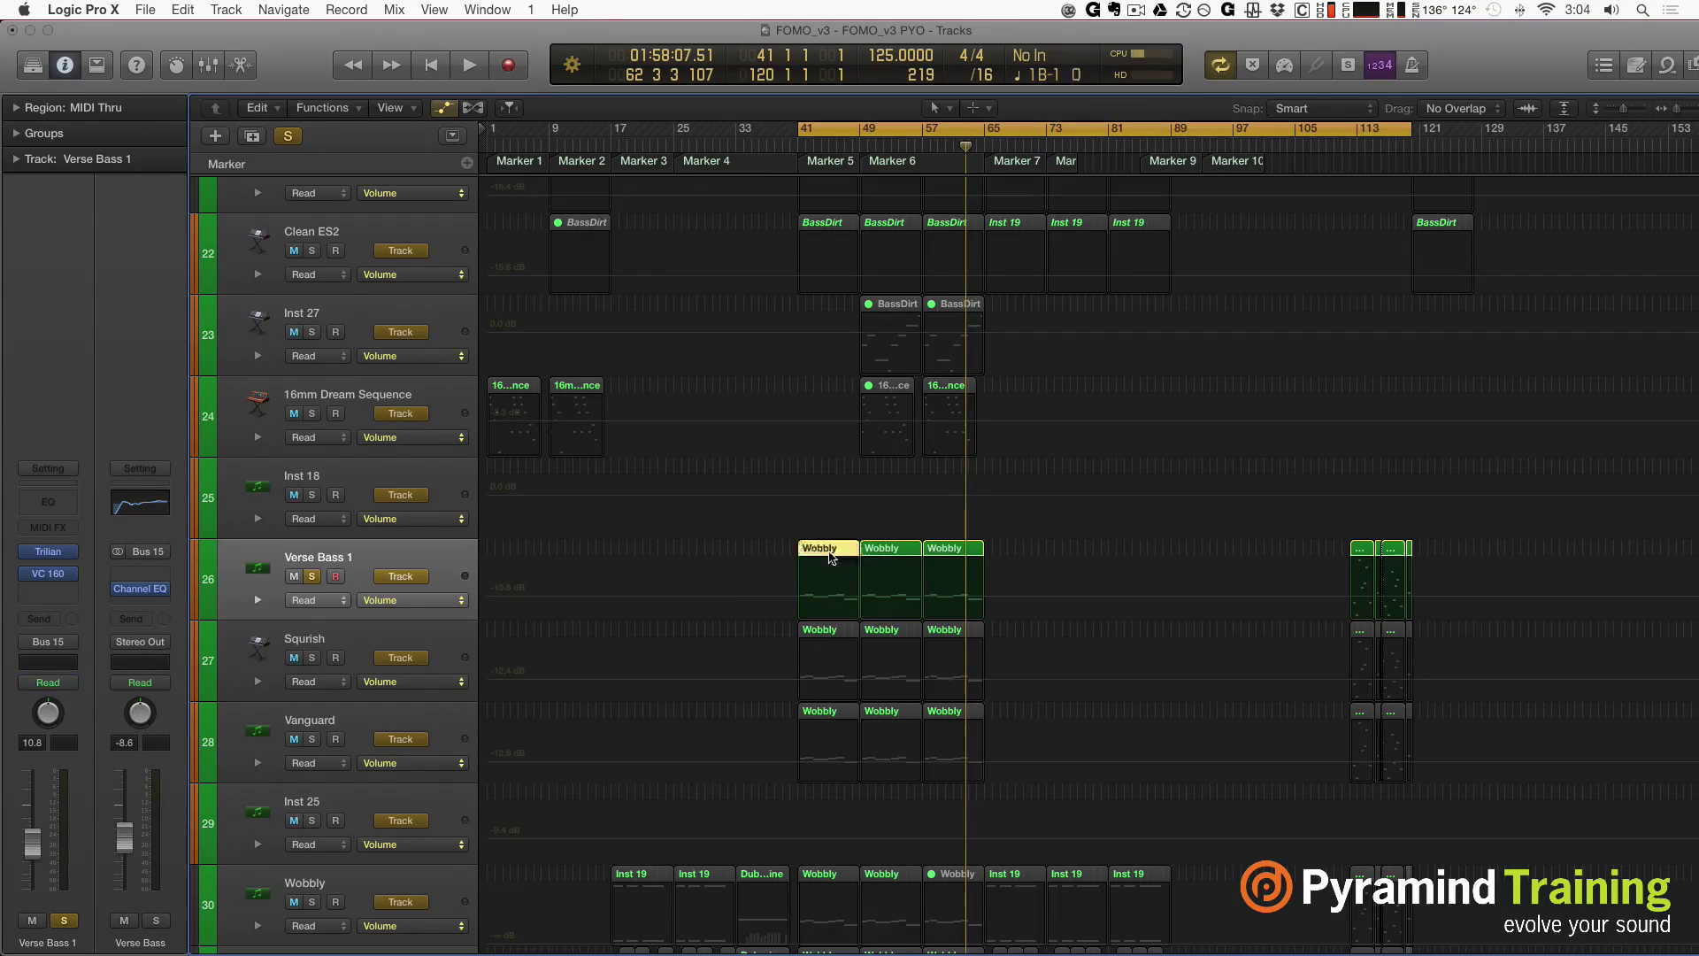
pyautogui.click(416, 579)
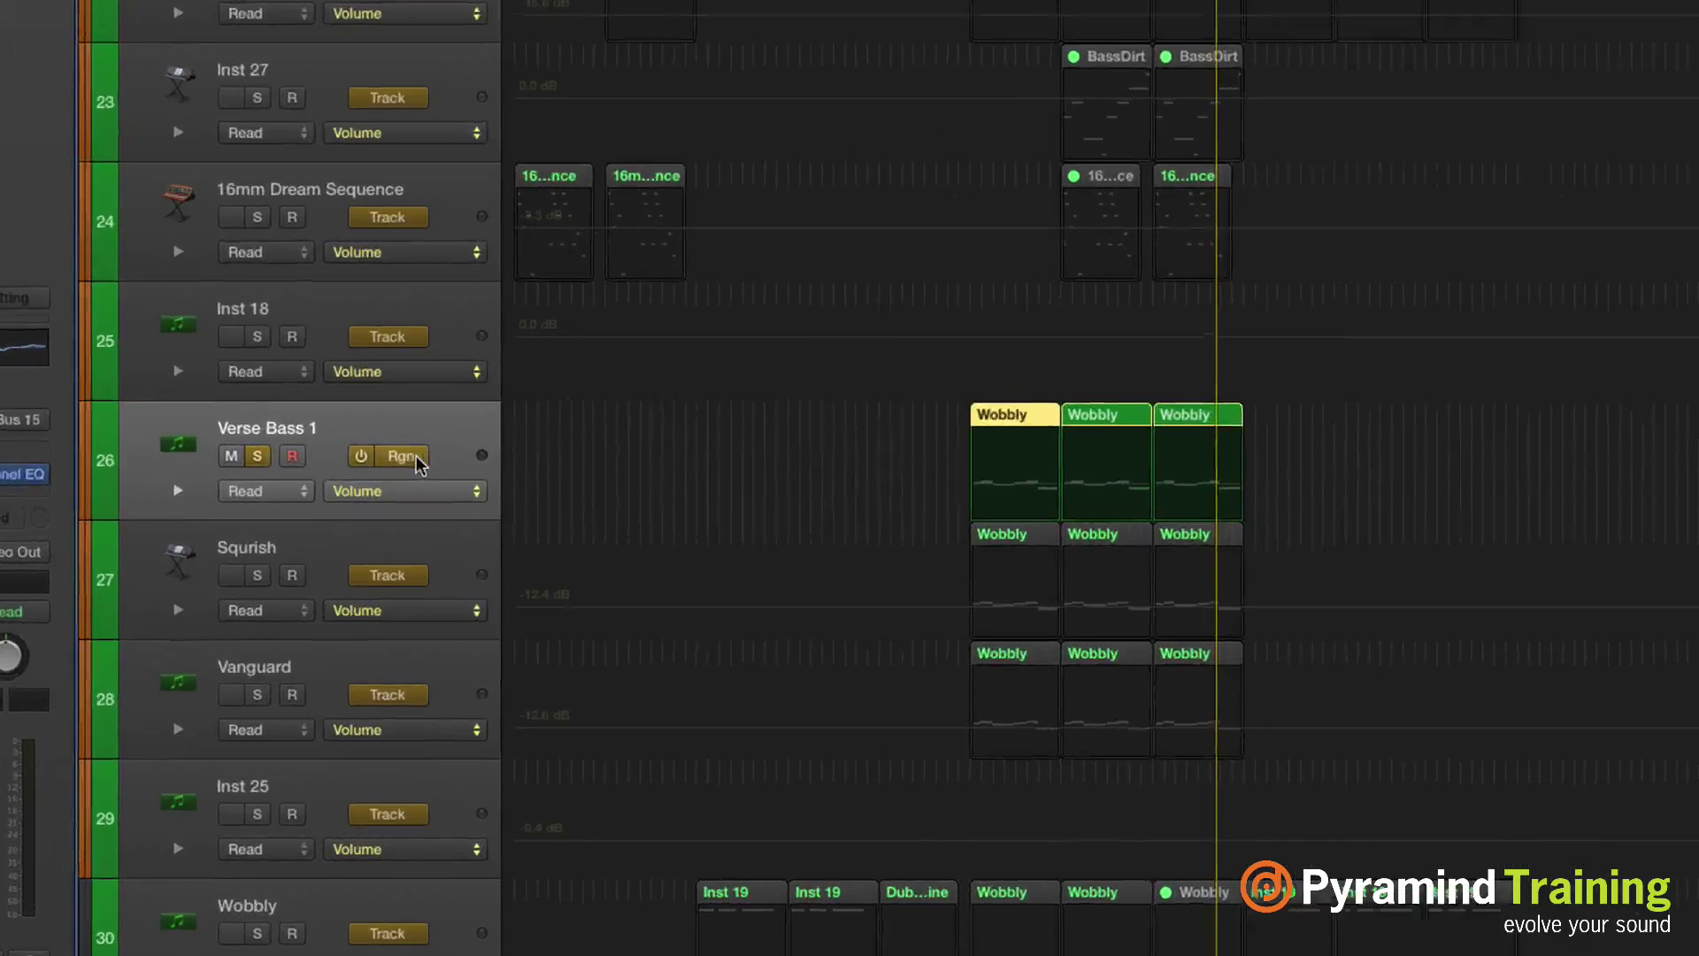
# Toggle Verse Bass 1 back to Region and select the Wobbly regions, ending on the third.
pyautogui.click(414, 458)
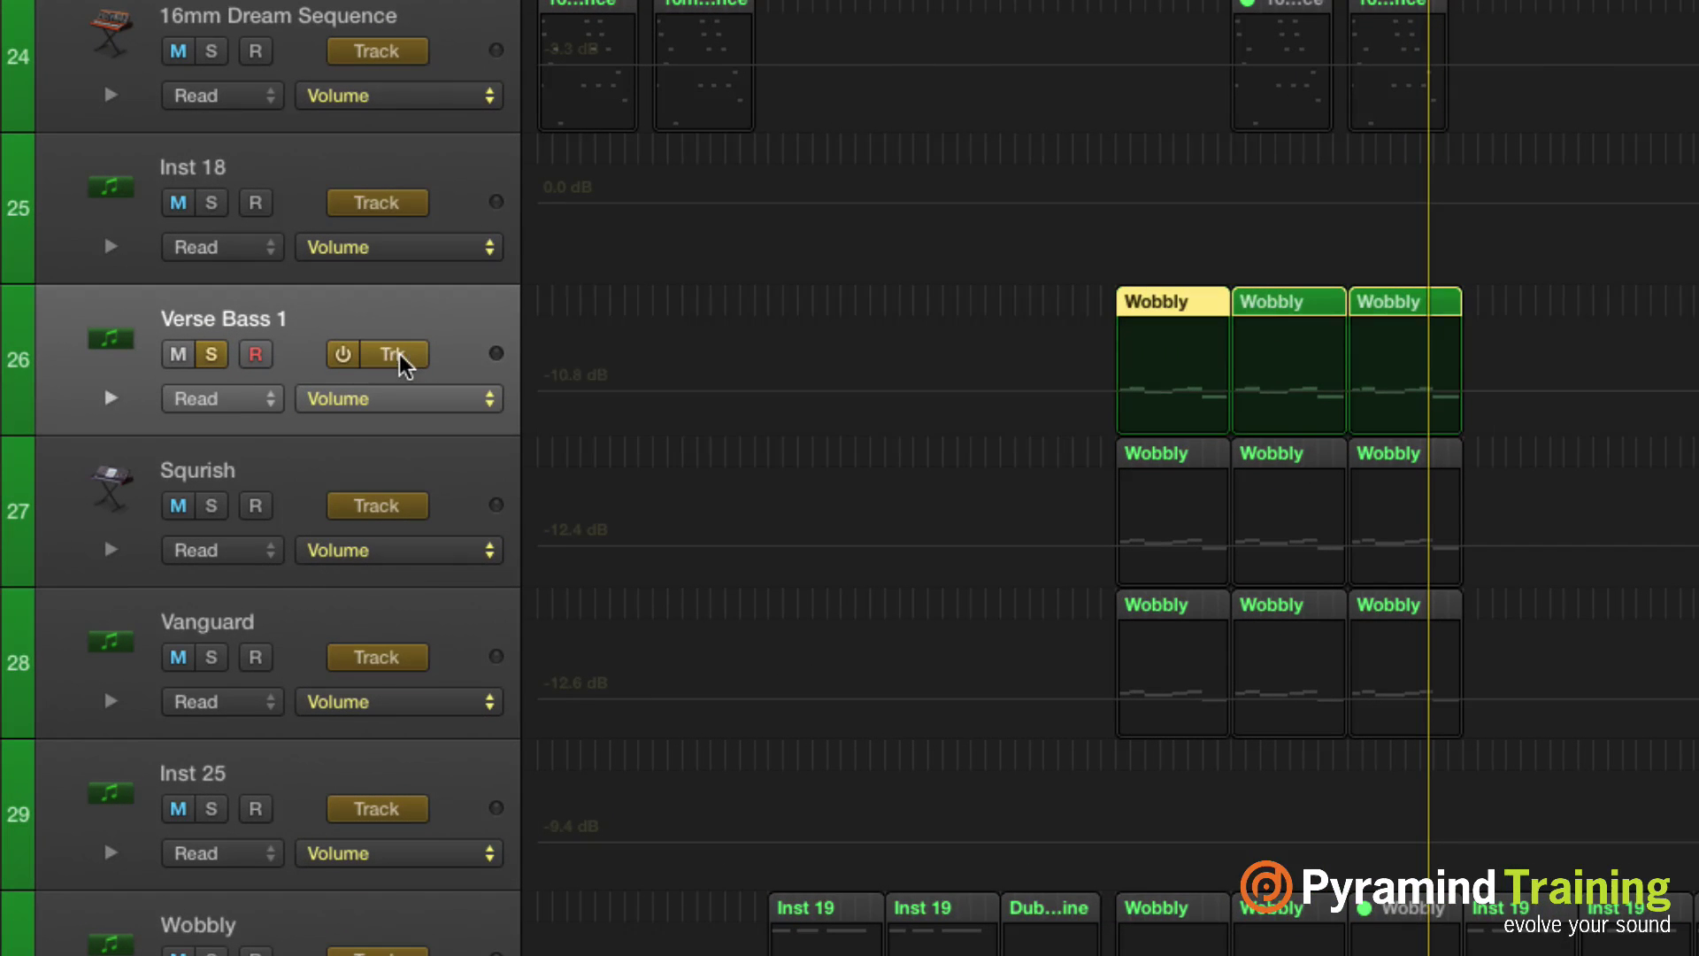
pyautogui.click(387, 355)
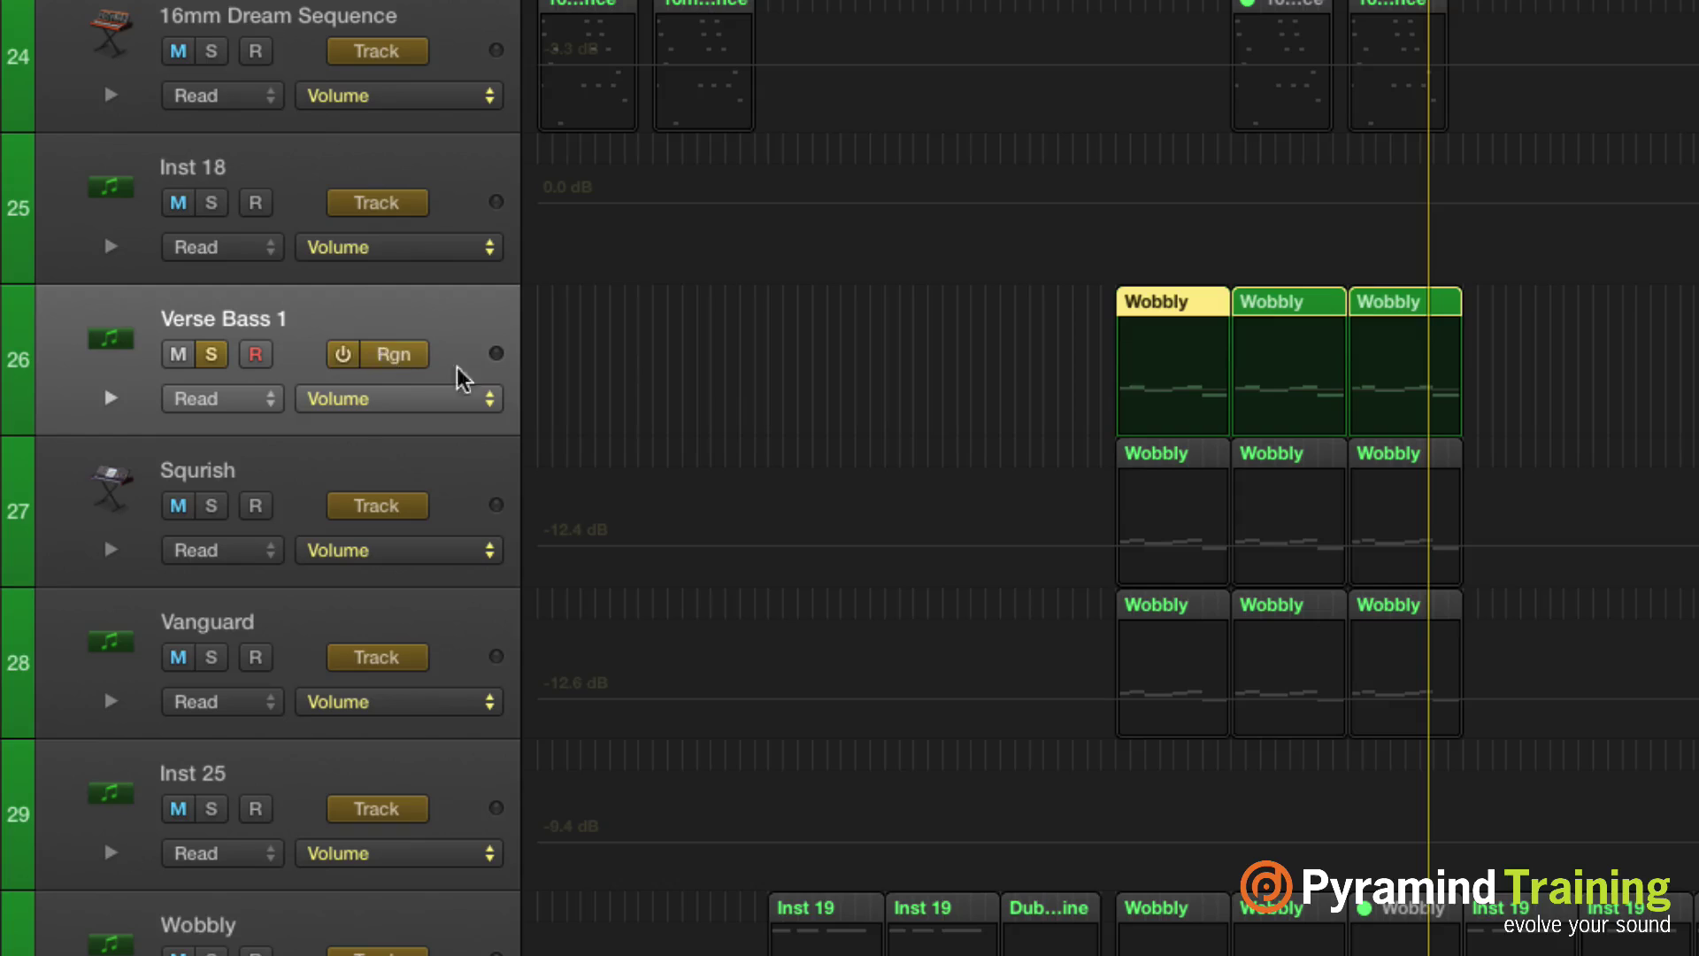
pyautogui.click(1010, 375)
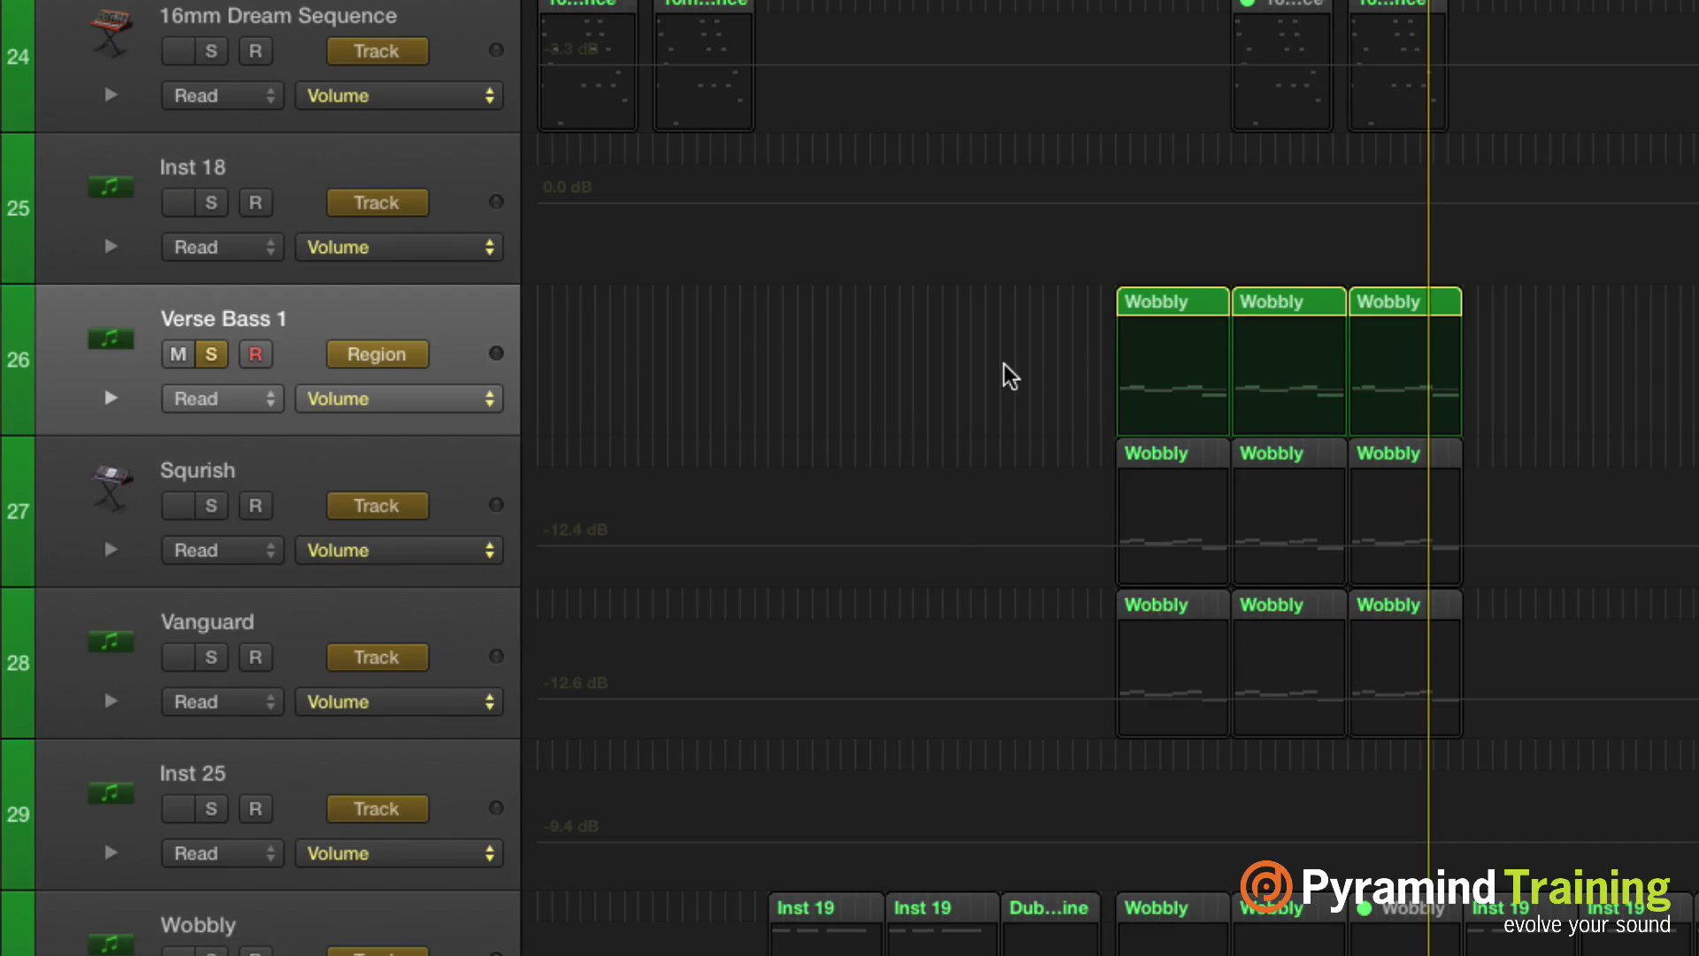
pyautogui.click(1166, 308)
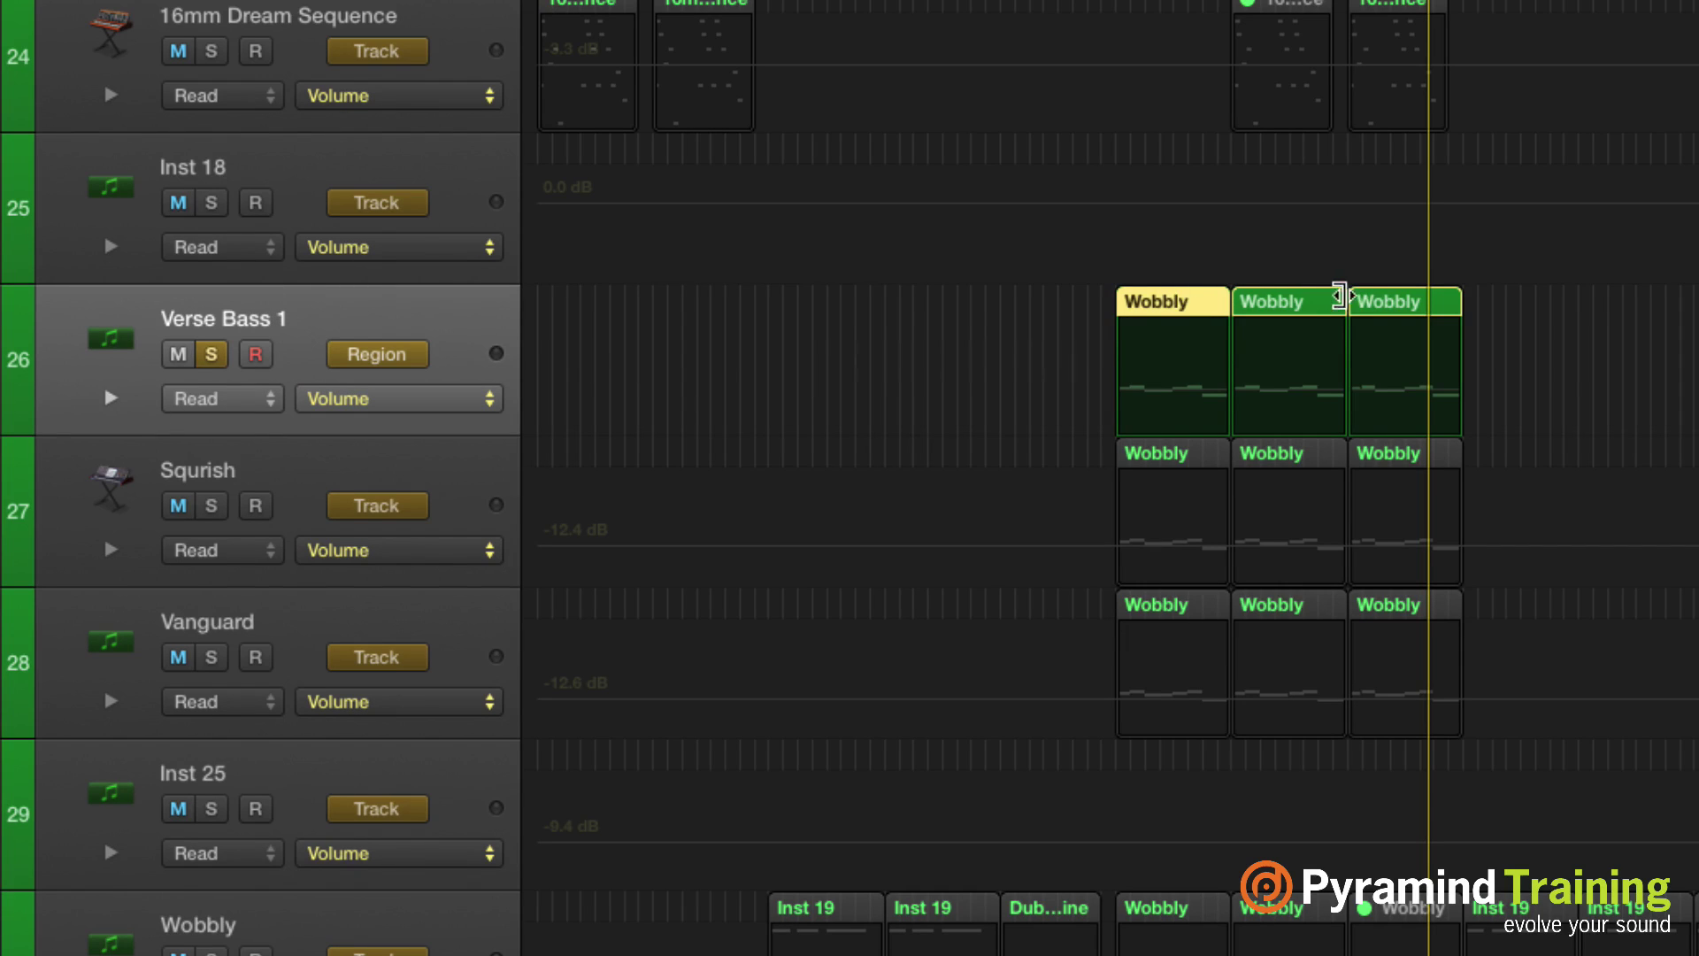
pyautogui.click(1295, 307)
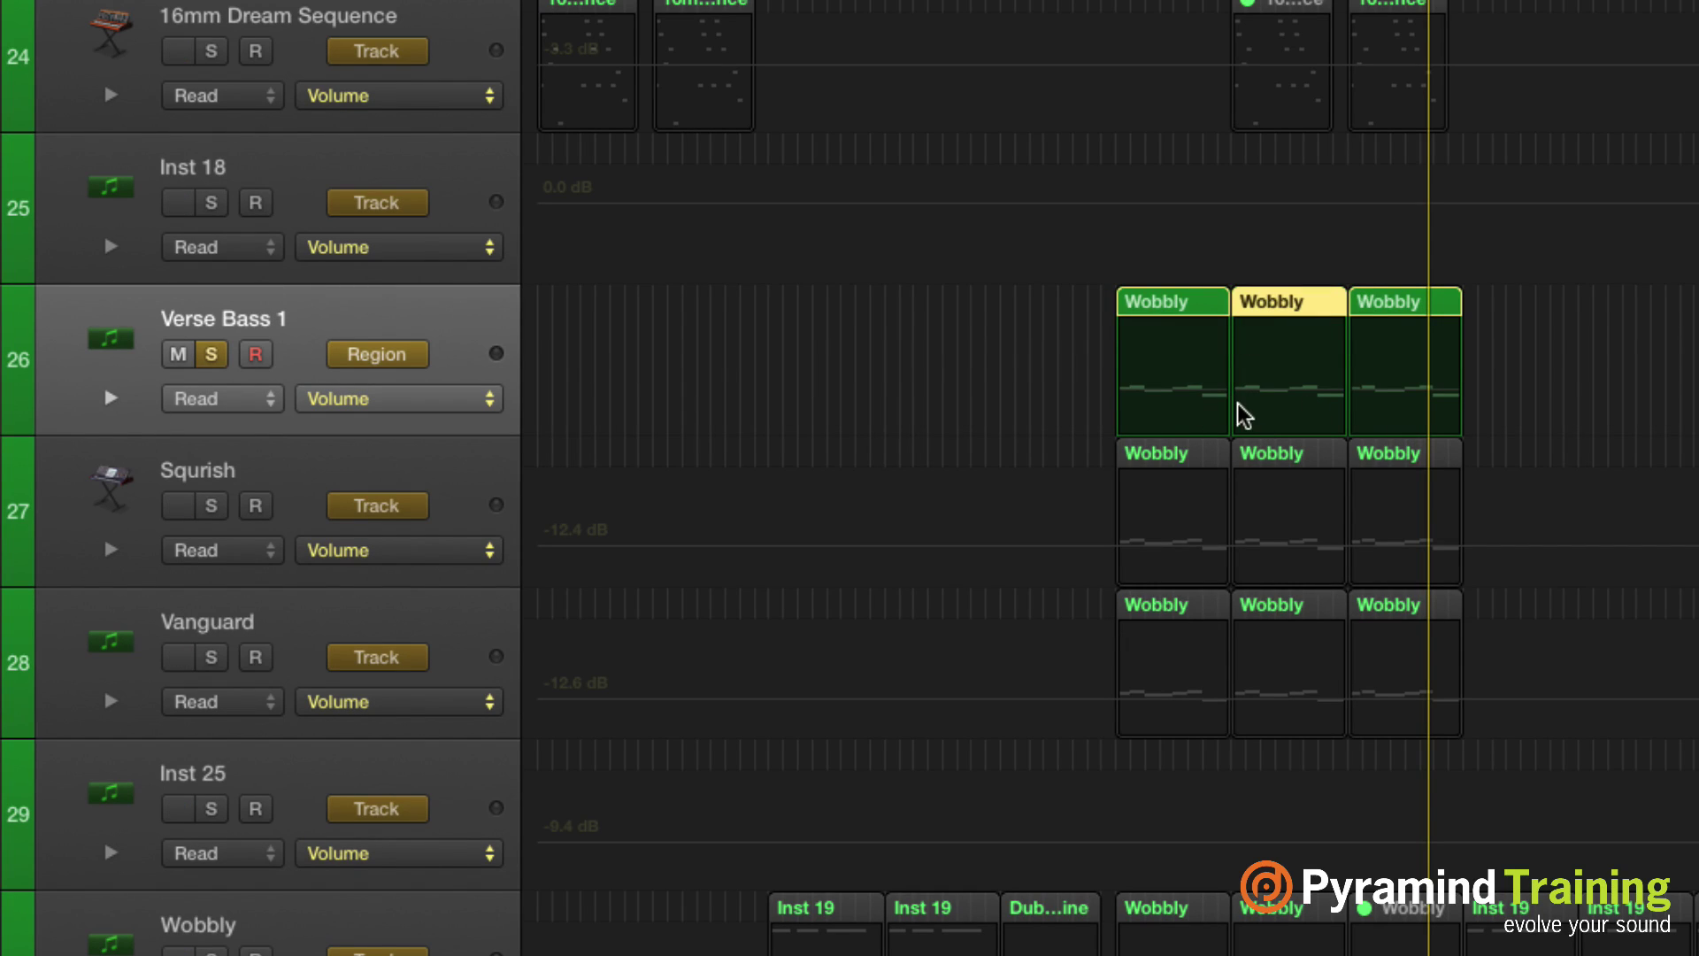
pyautogui.click(1405, 303)
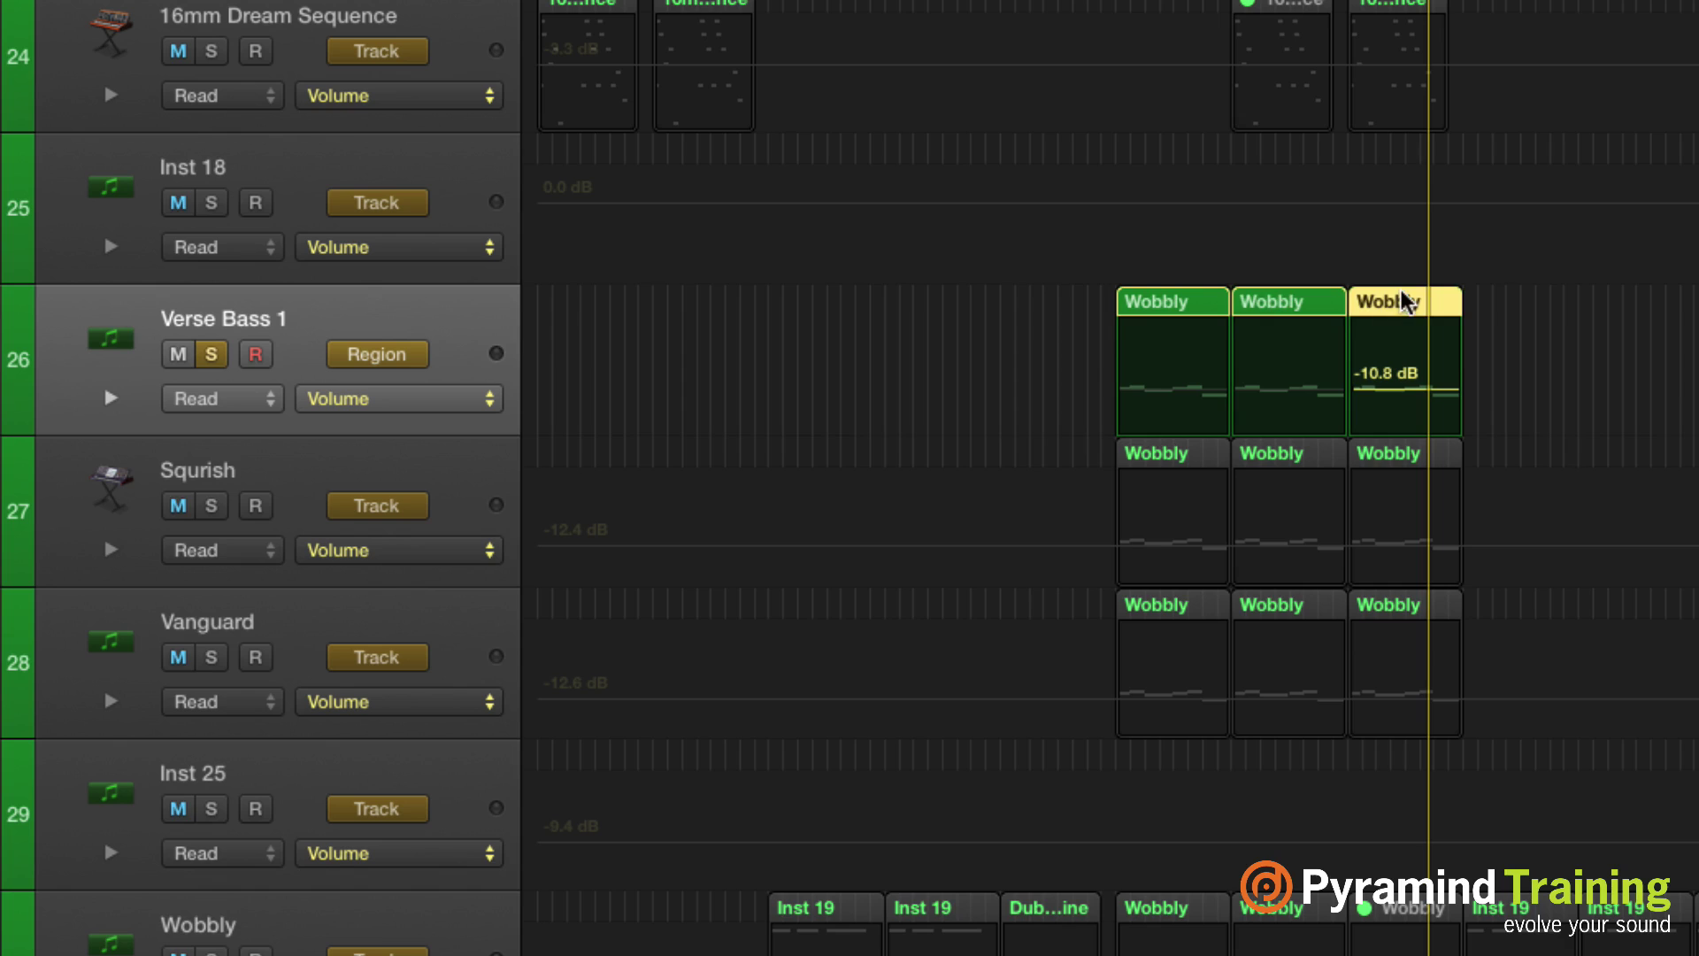
pyautogui.moveTo(1407, 388); pyautogui.dragTo(1441, 372)
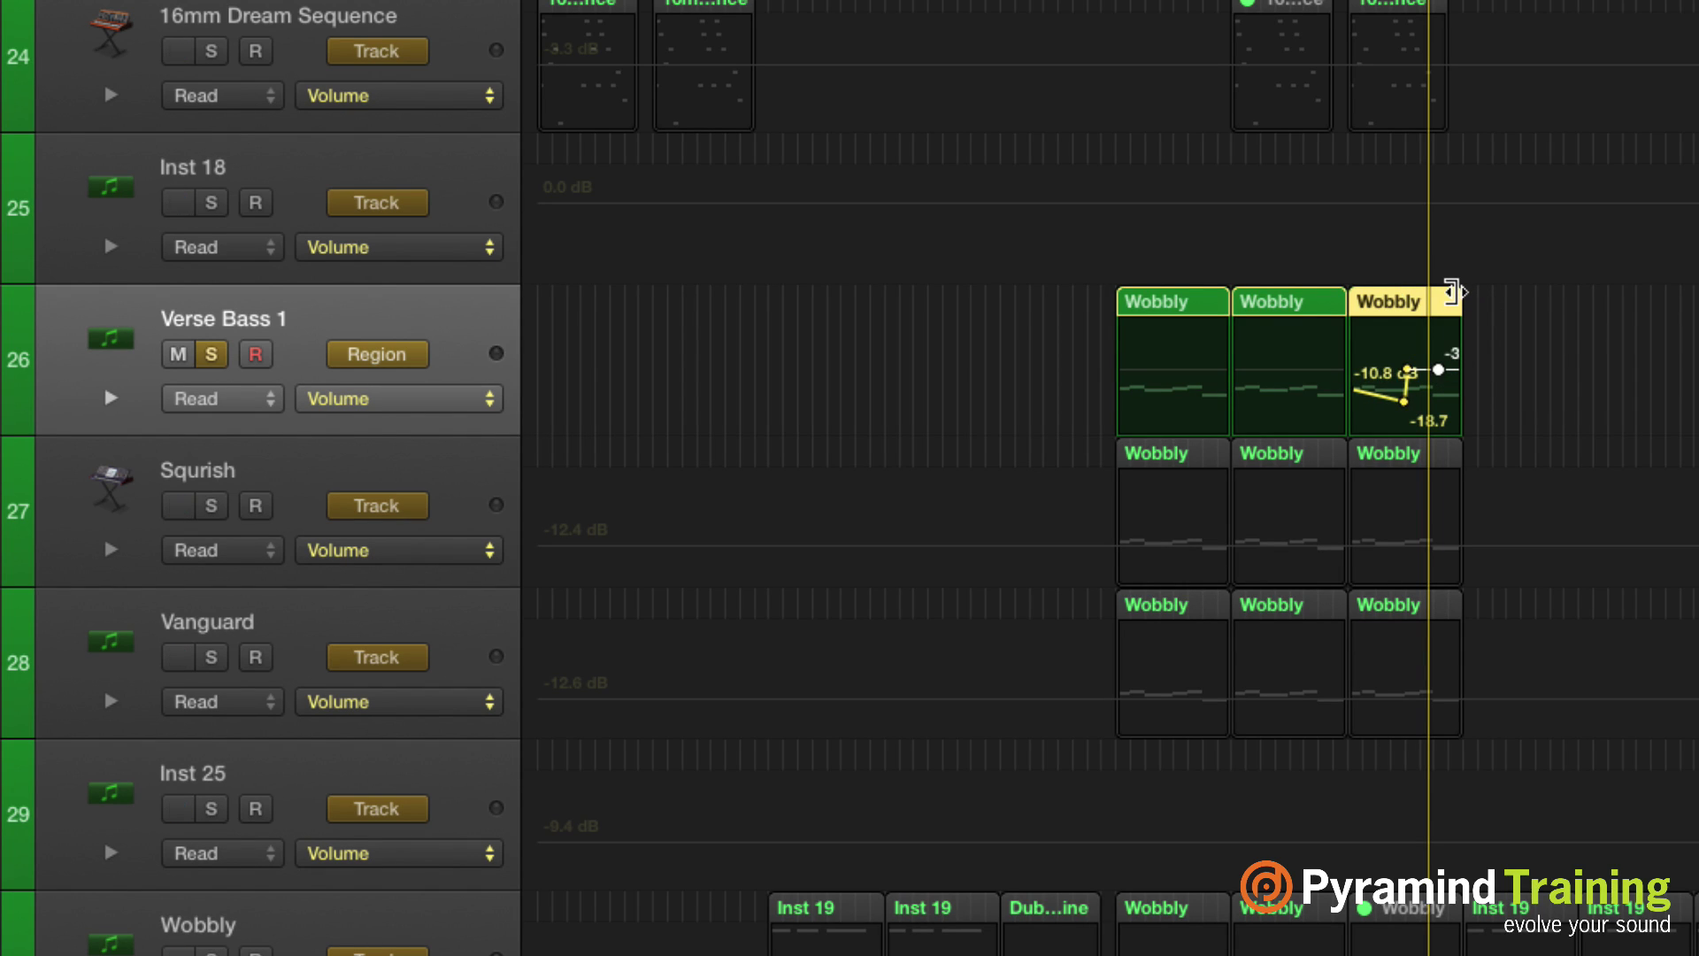
pyautogui.press('a')
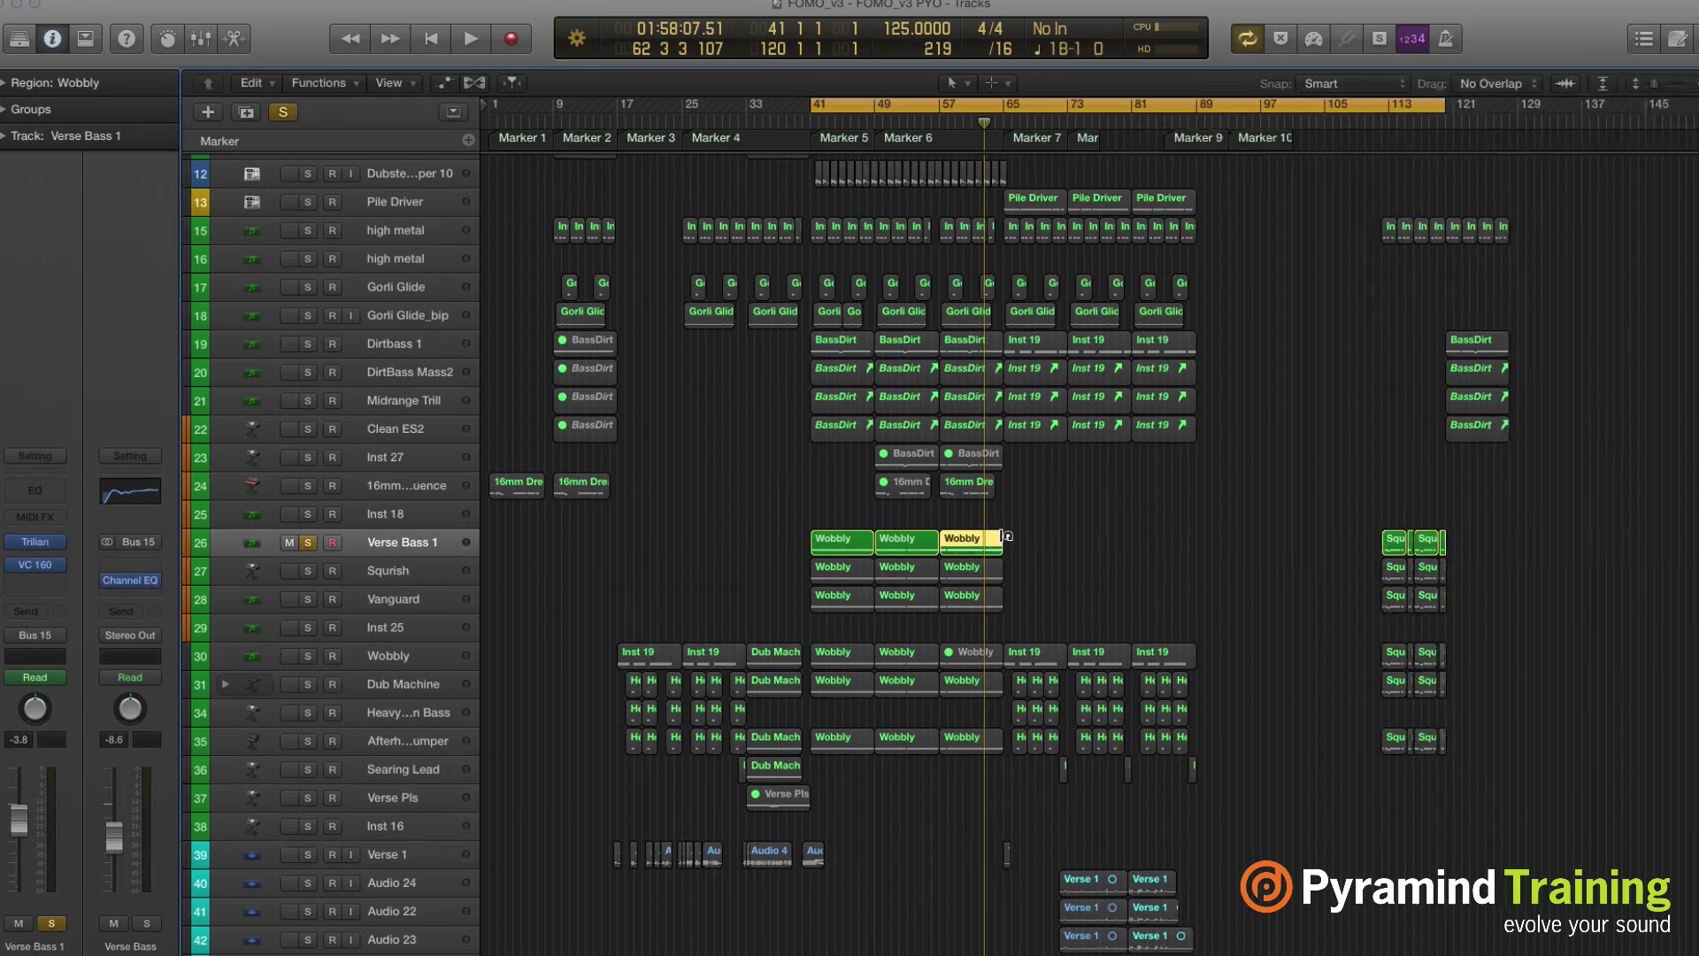
pyautogui.moveTo(1006, 536); pyautogui.dragTo(1198, 544)
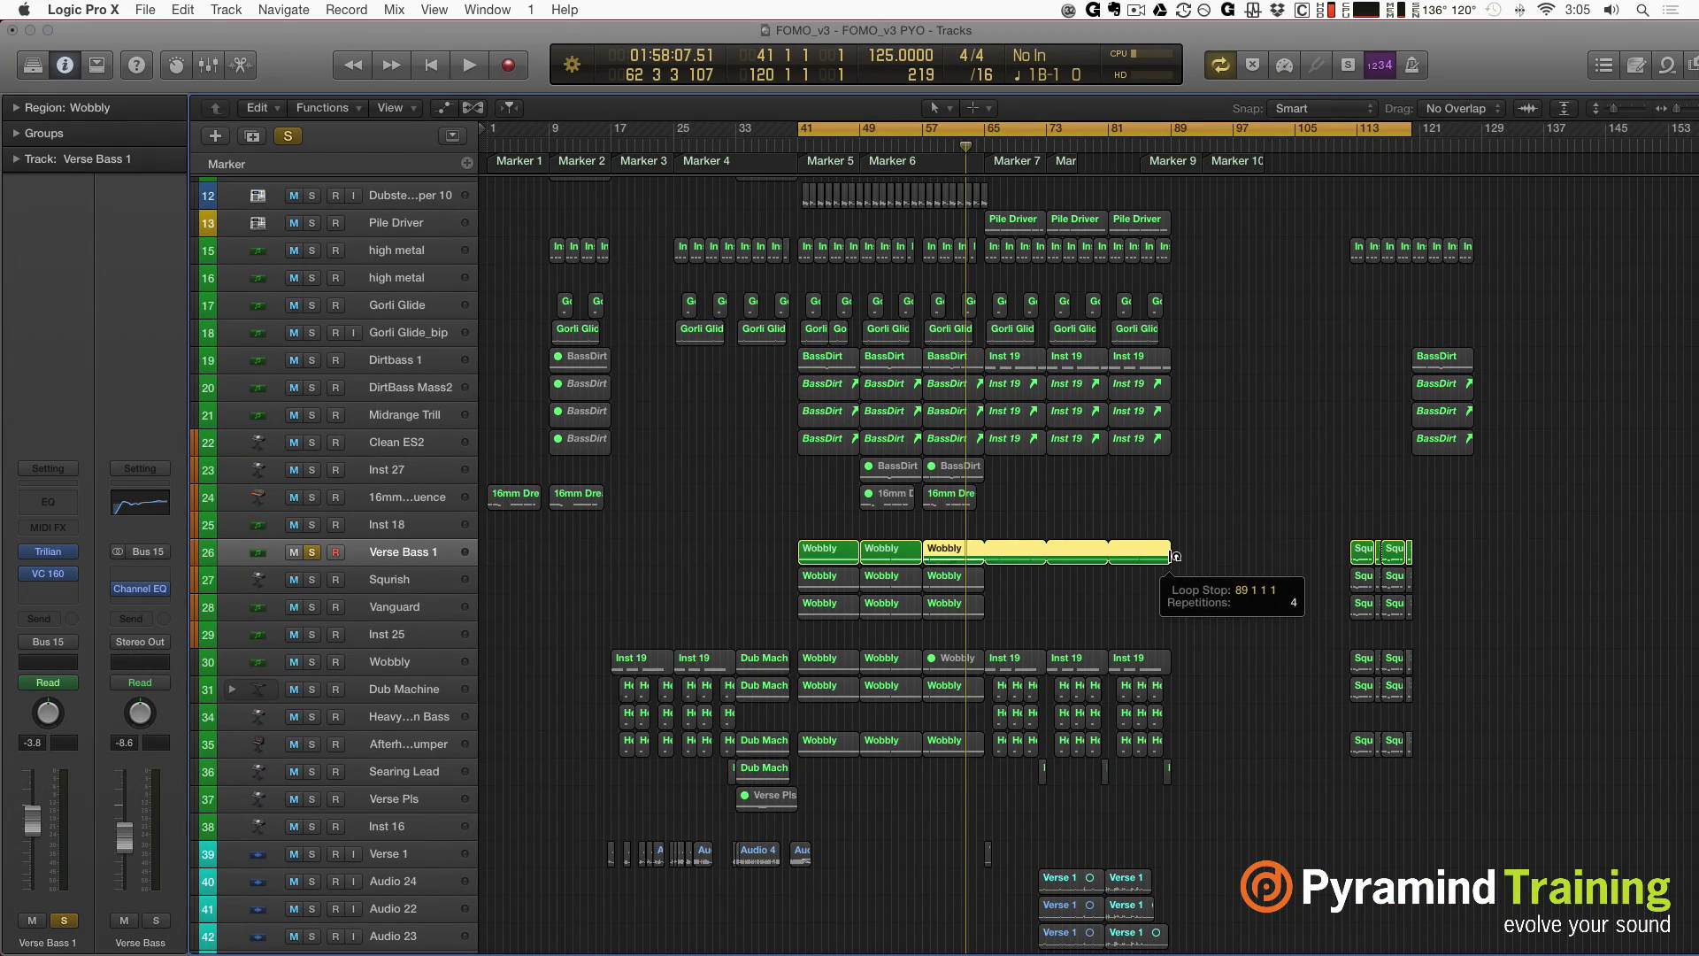
pyautogui.scroll(3, 1197, 543)
pyautogui.press('a')
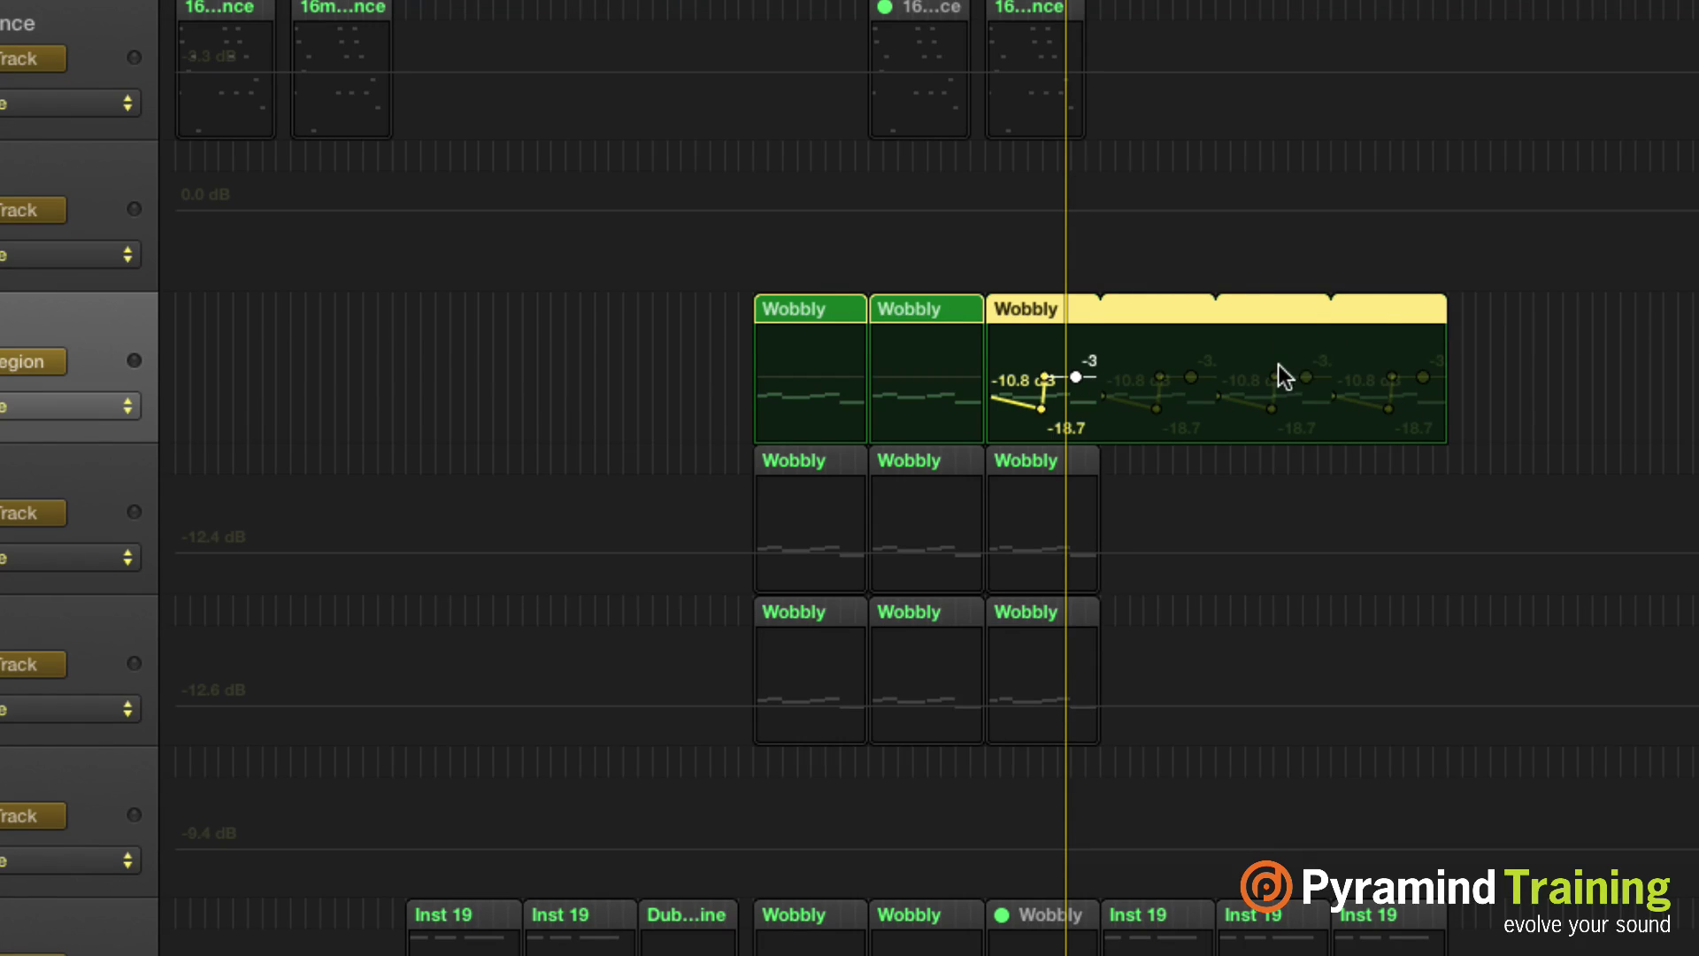
pyautogui.press('a')
pyautogui.press('a')
pyautogui.hotkey('ctrl', 'z')
pyautogui.hotkey('ctrl', 'z')
pyautogui.hotkey('ctrl', 'z')
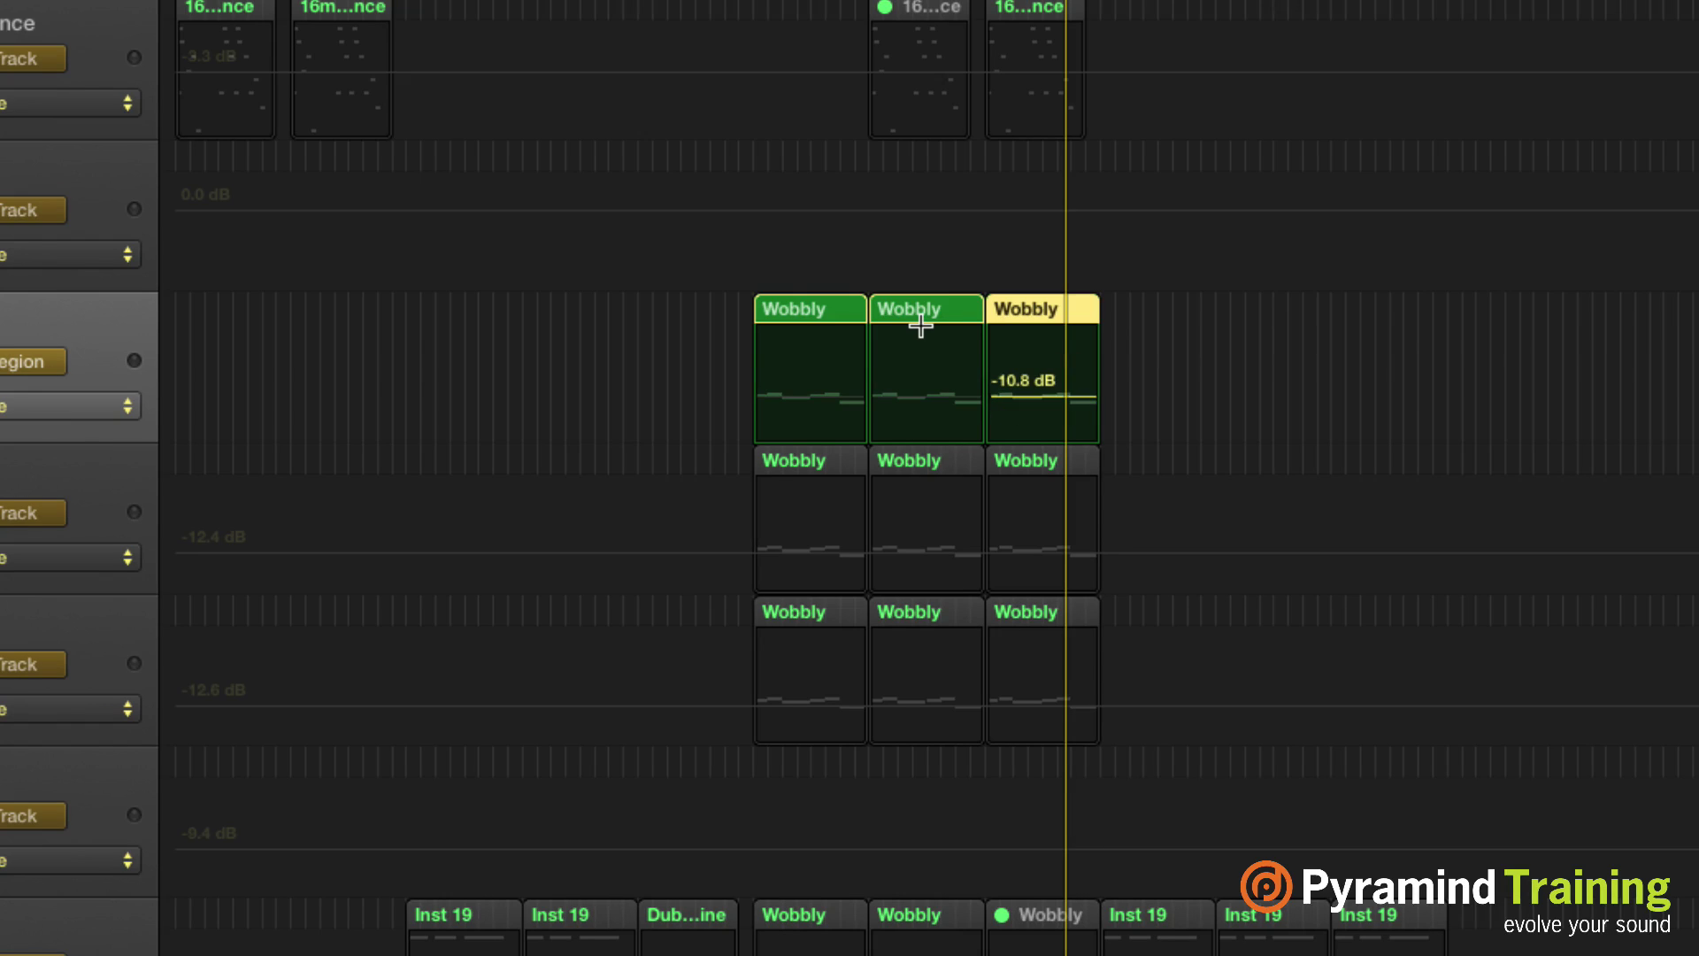
pyautogui.hotkey('ctrl', 'z')
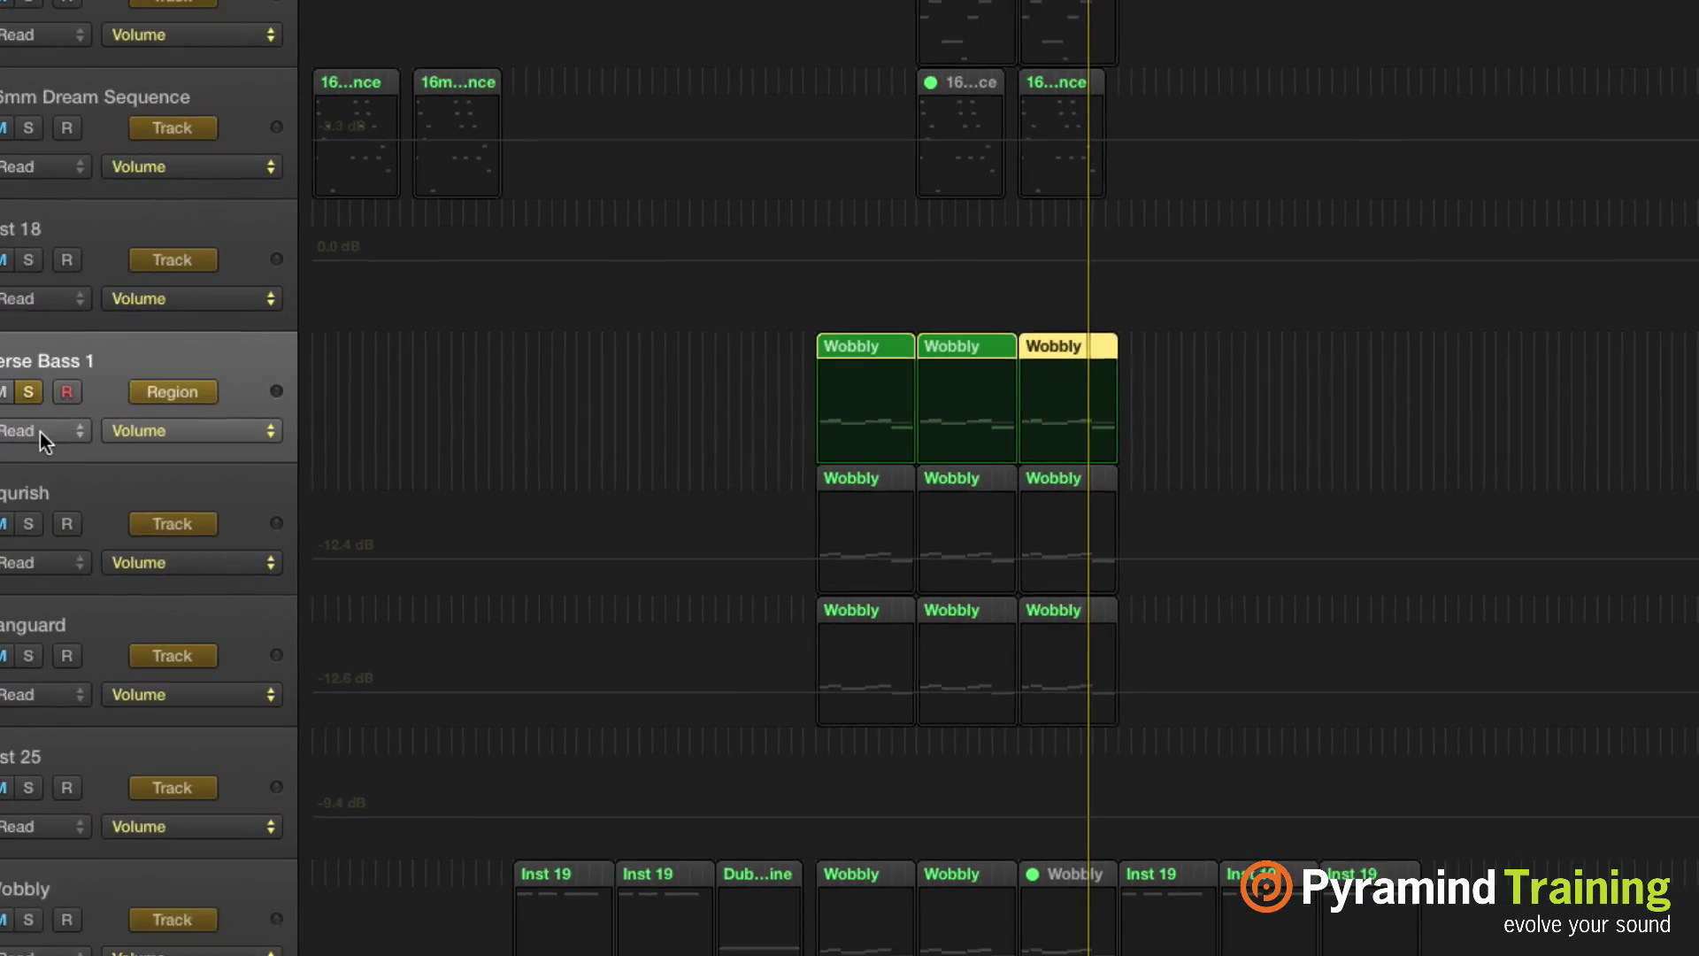
# Touch-record a wavy volume ride on Verse Bass 1 over its selected Wobbly regions.
pyautogui.click(36, 364)
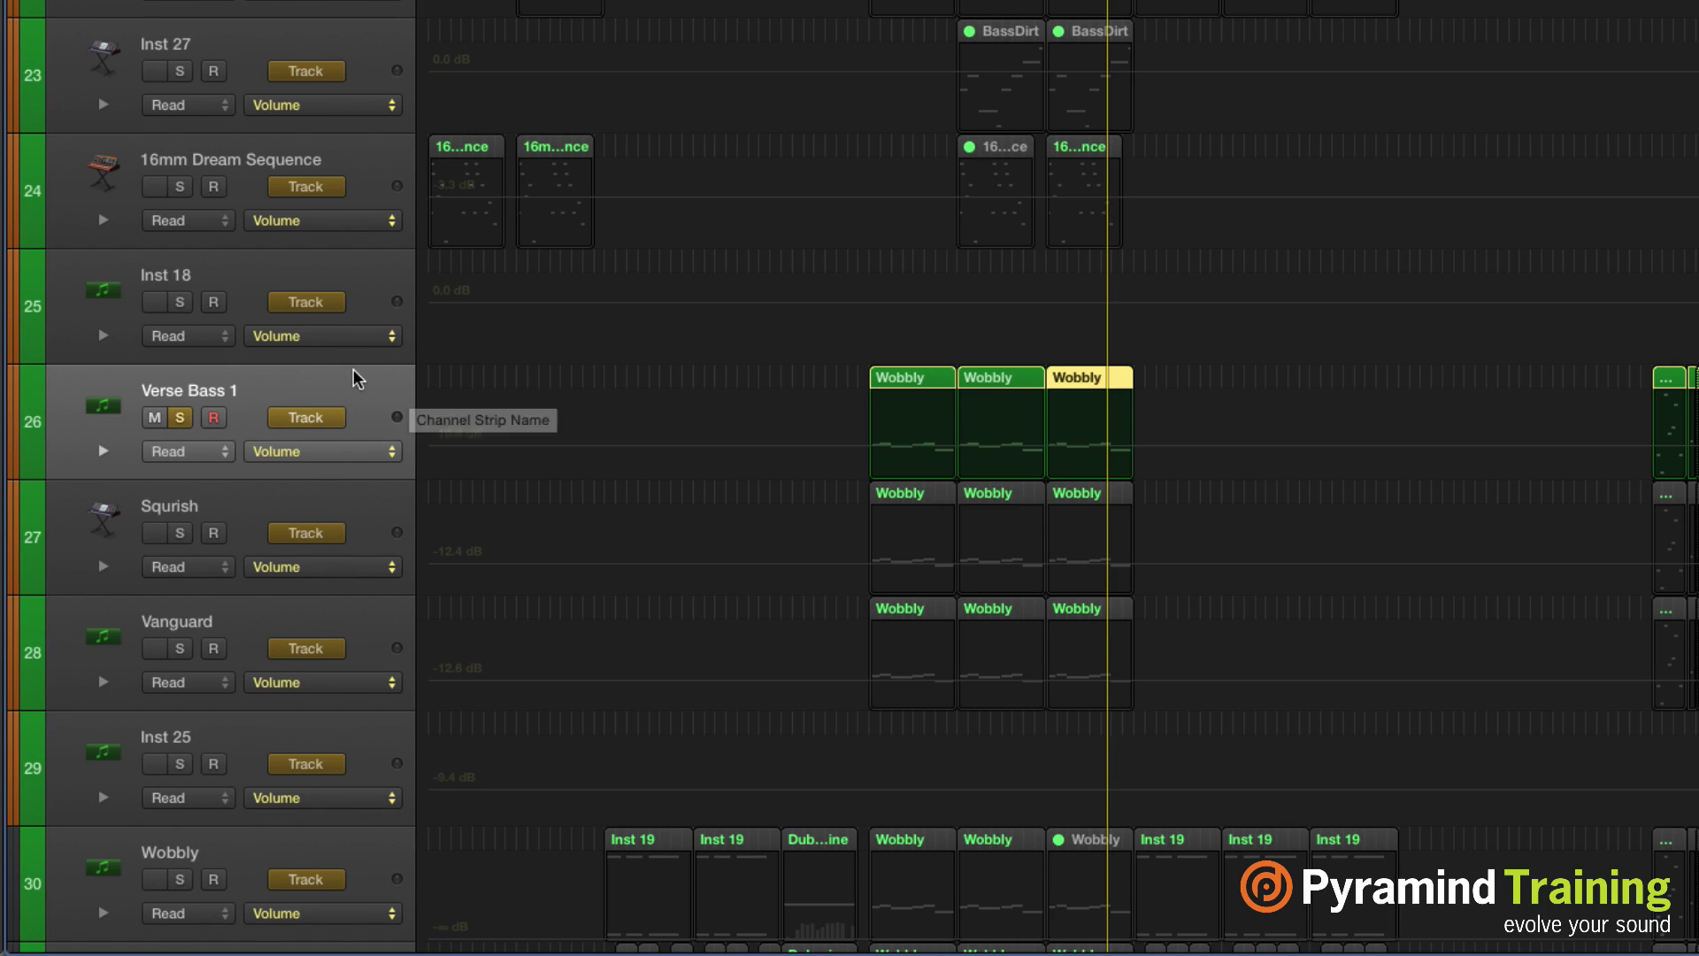
pyautogui.click(372, 390)
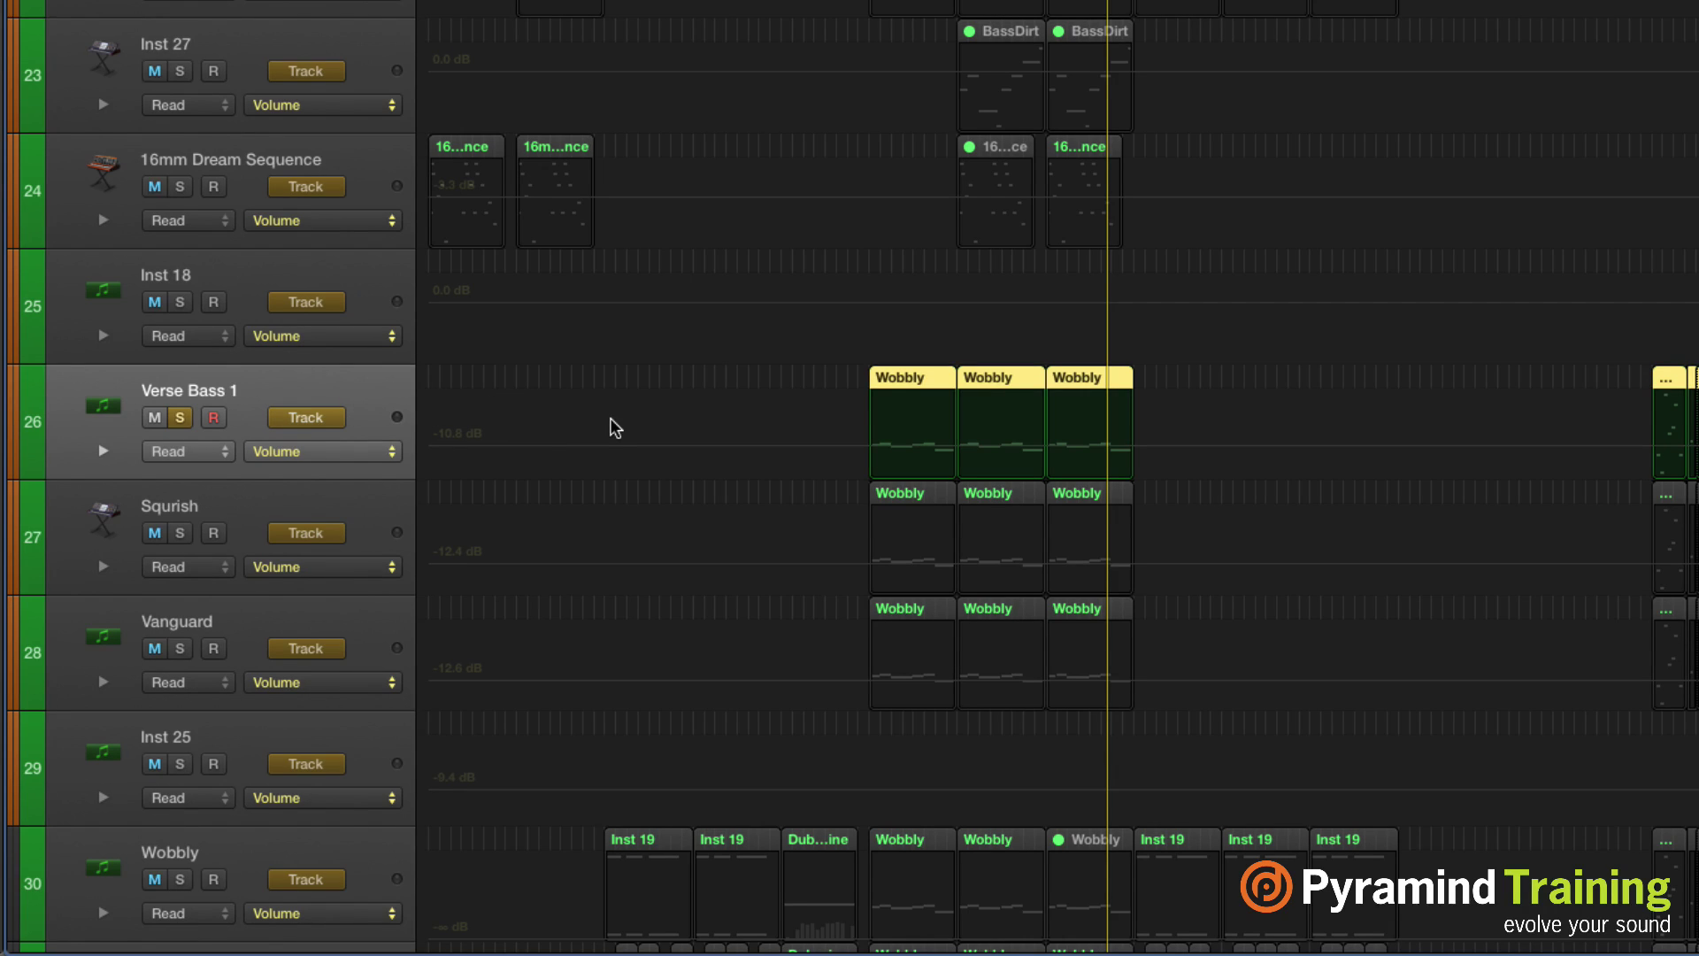
pyautogui.press('ctrl+super+t')
pyautogui.hotkey('shift', 'Return')
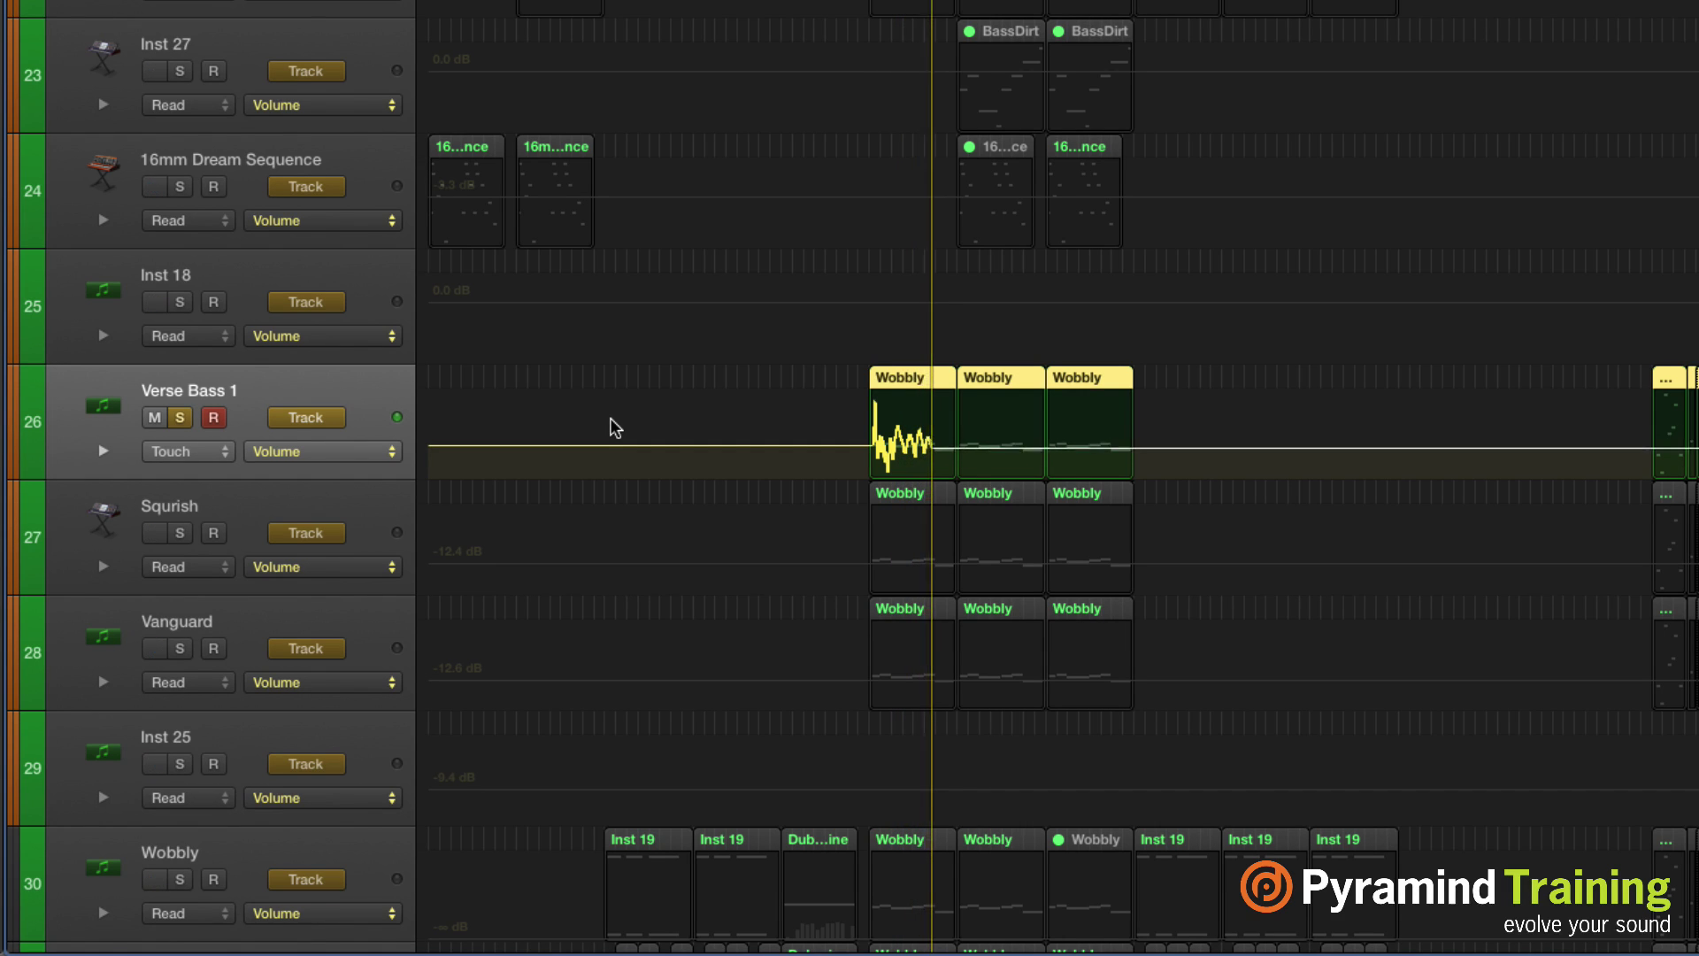
pyautogui.press('space')
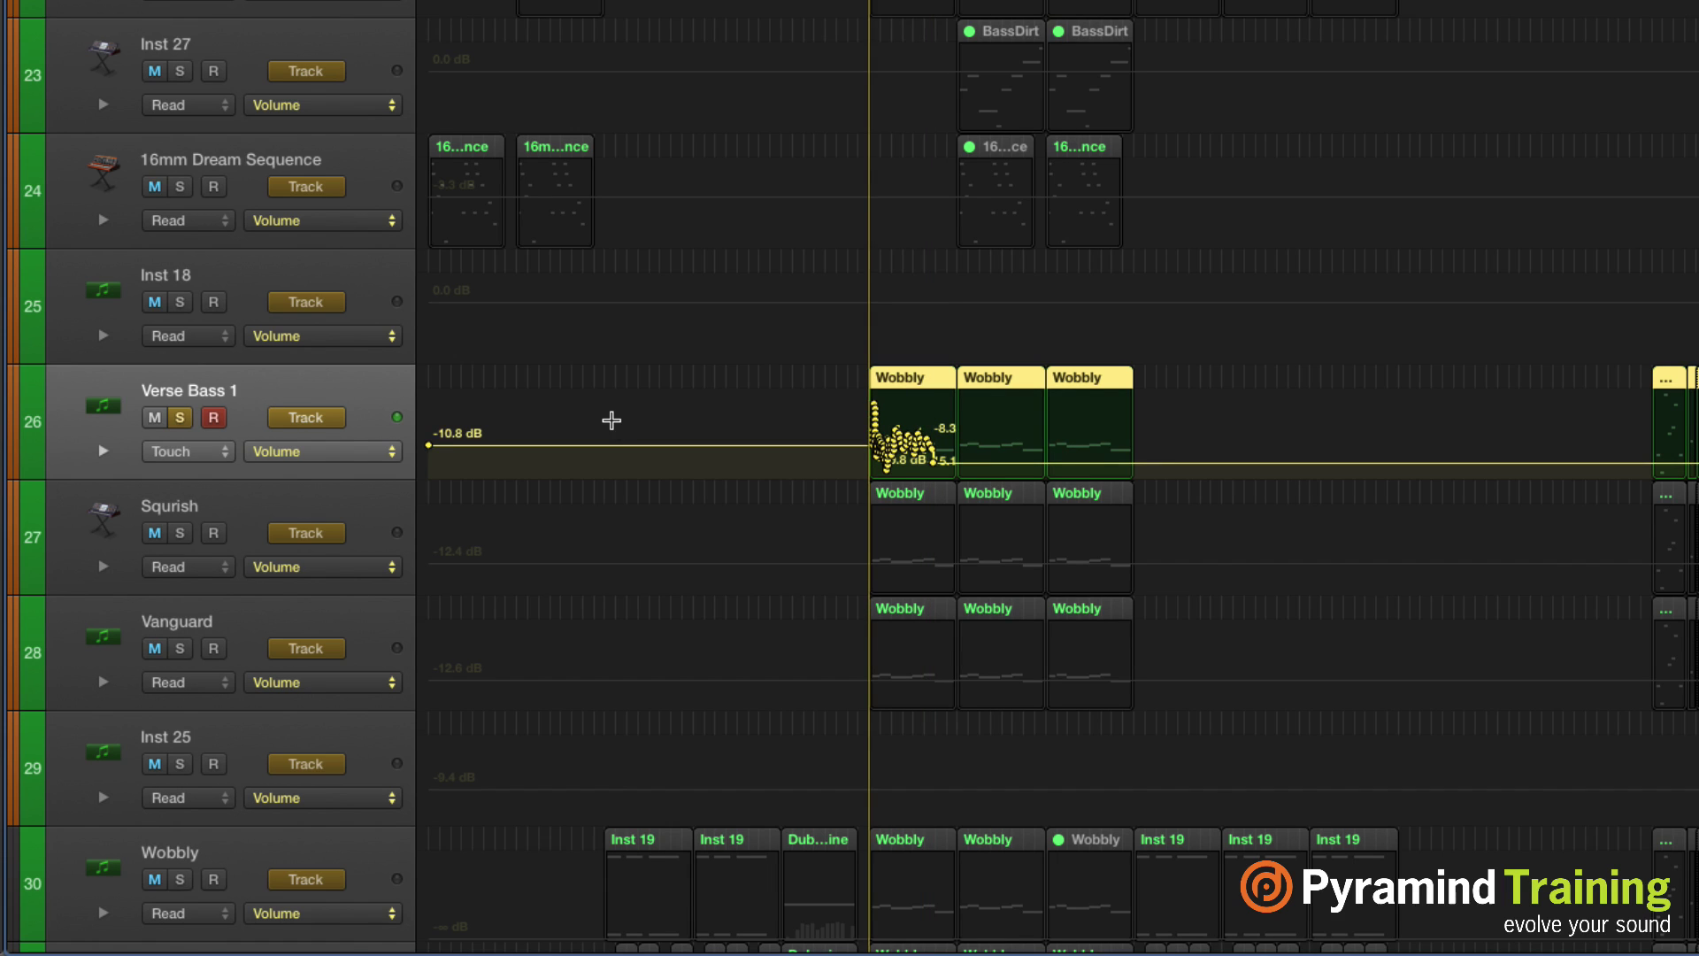
pyautogui.press('super+Right')
pyautogui.press('super+Right')
pyautogui.press('super+Right')
pyautogui.press('super+Right')
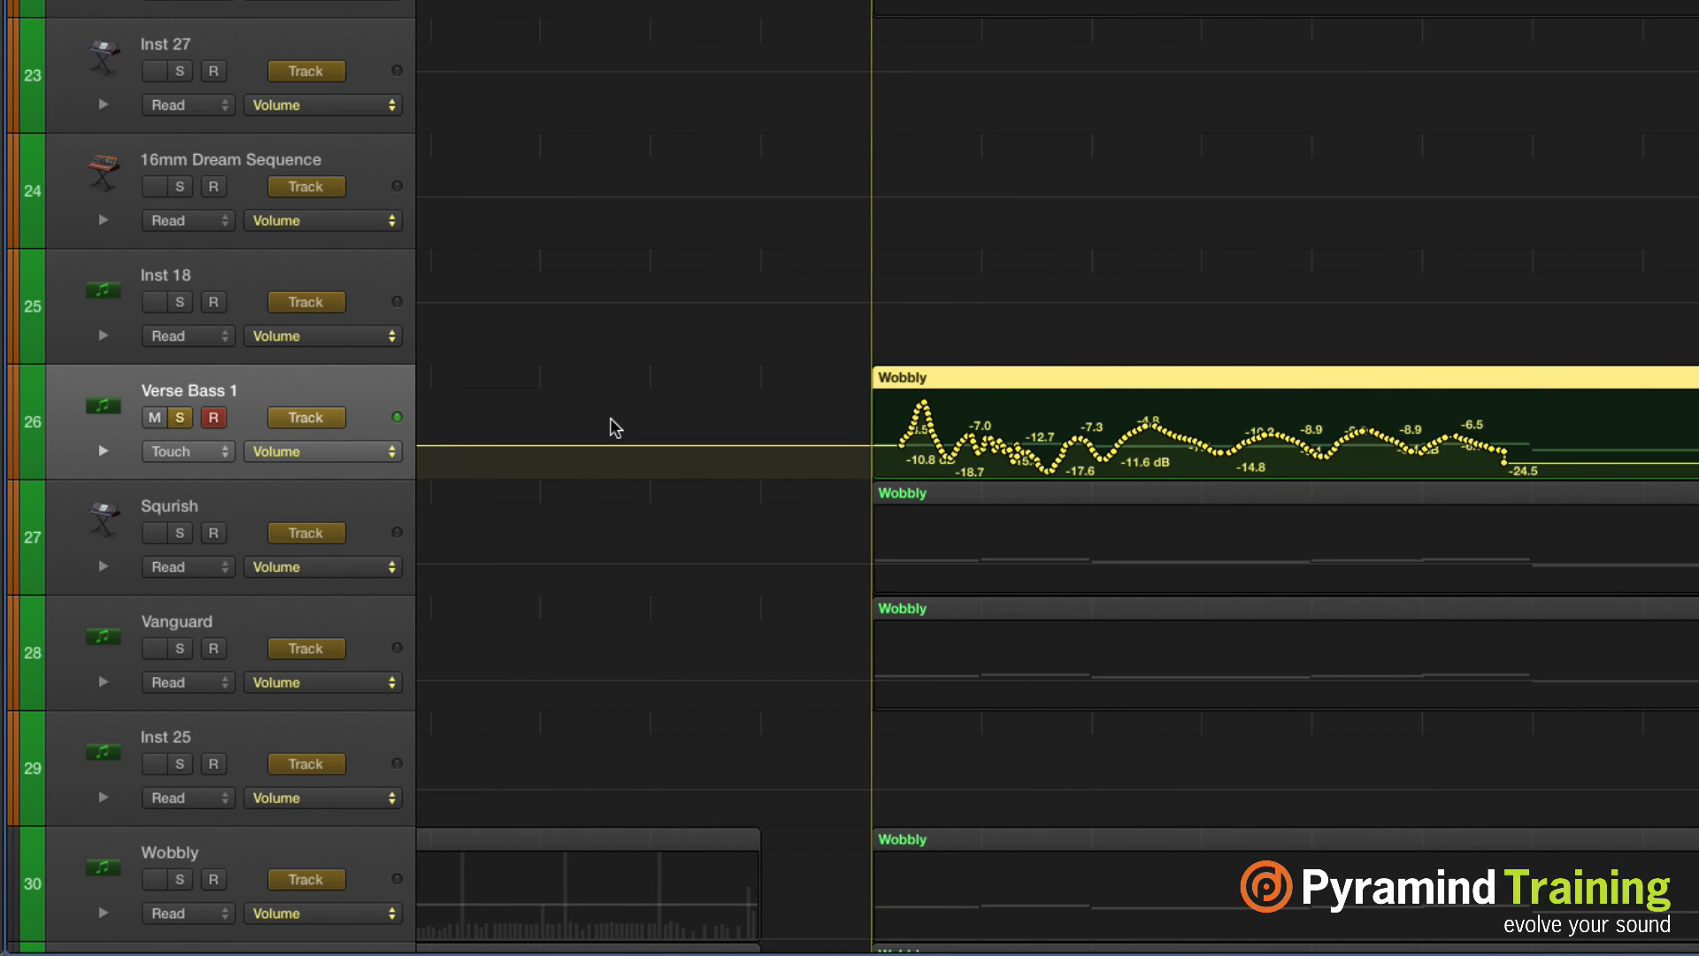
# Switch the lane to ± Volume and try lowering the relative line to -5.0 dB.
pyautogui.click(391, 449)
pyautogui.moveTo(426, 325)
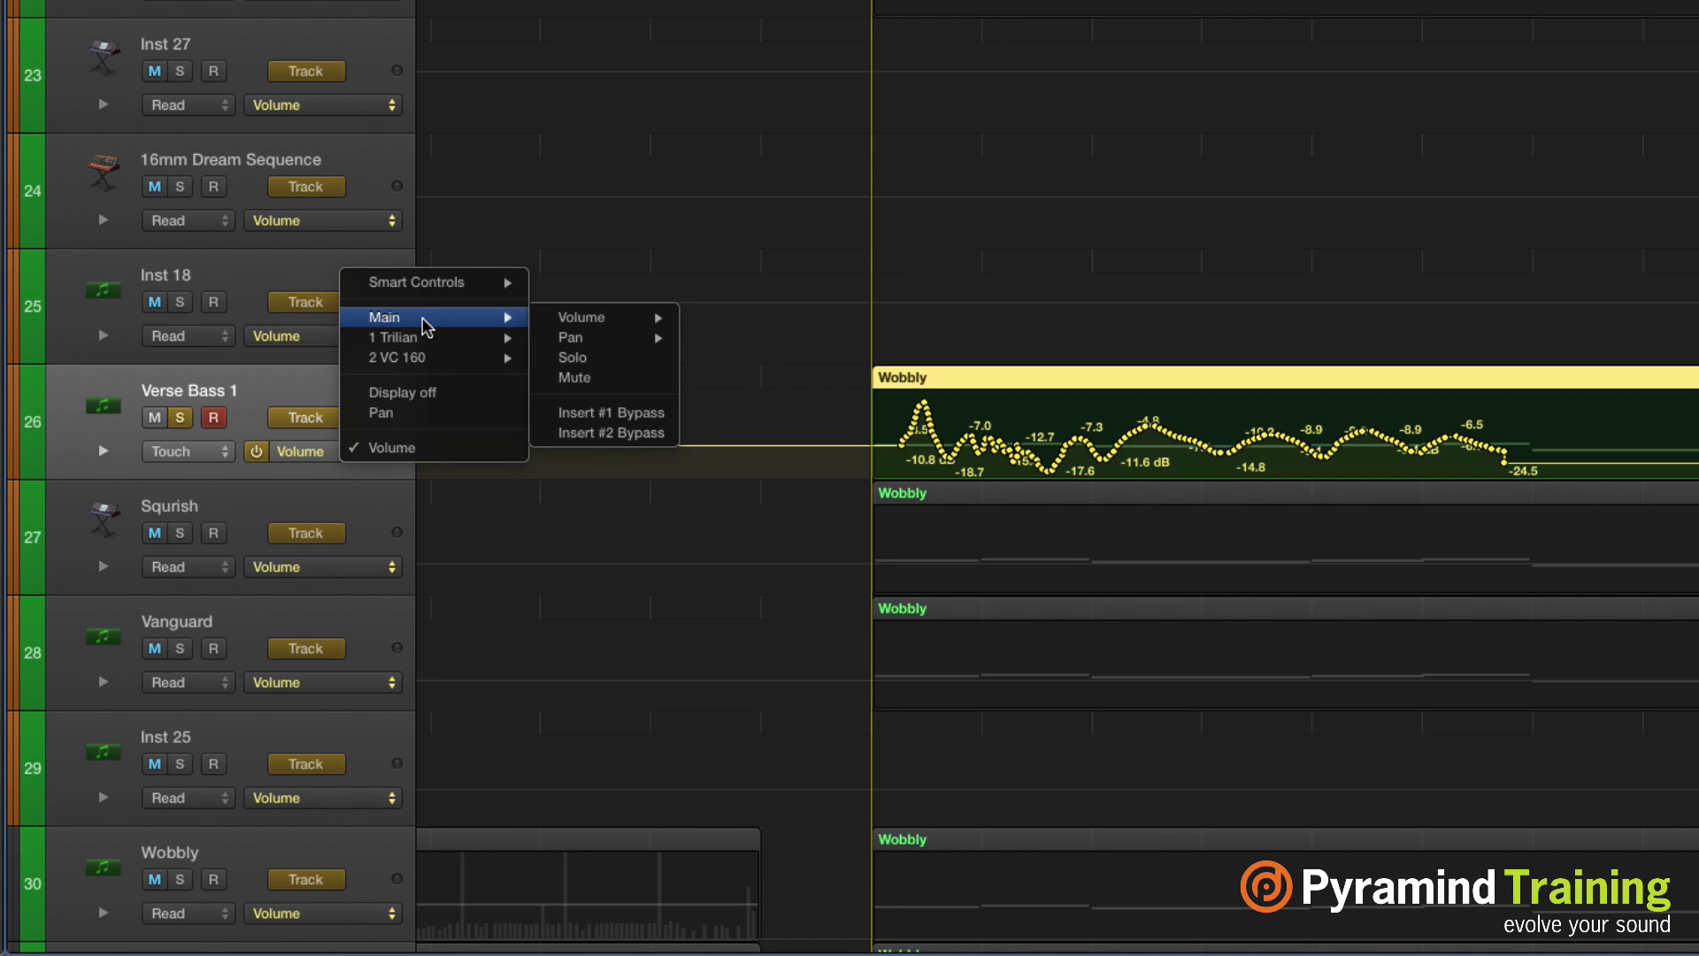
pyautogui.moveTo(629, 316)
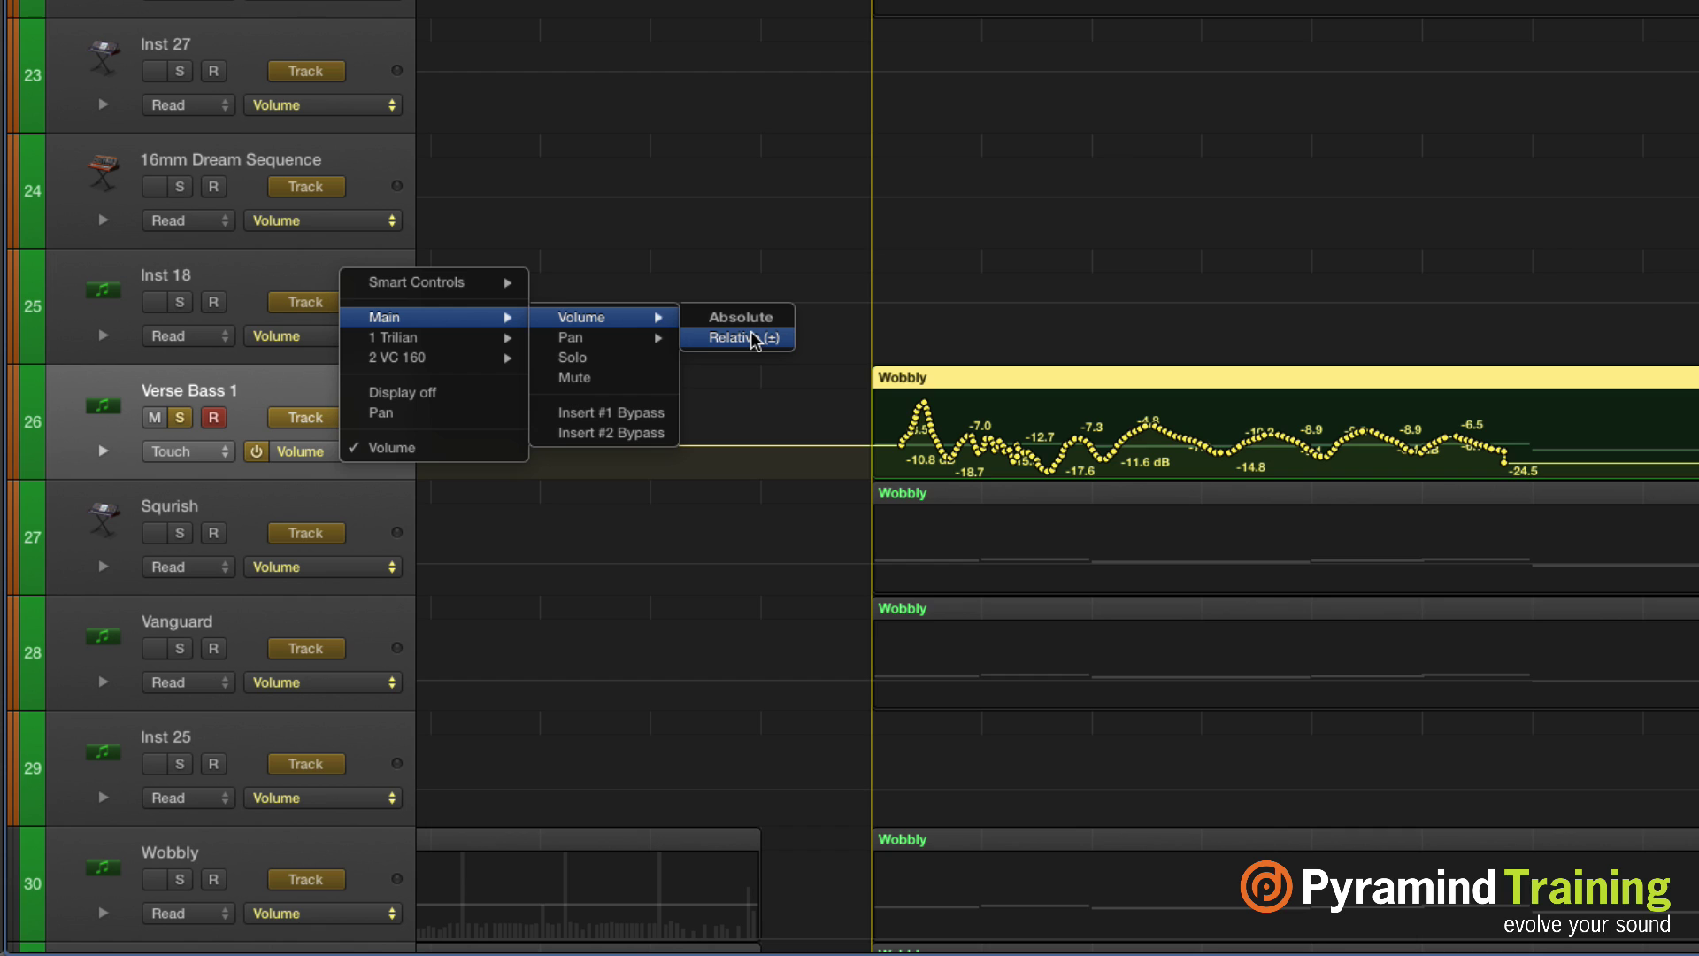
pyautogui.click(754, 338)
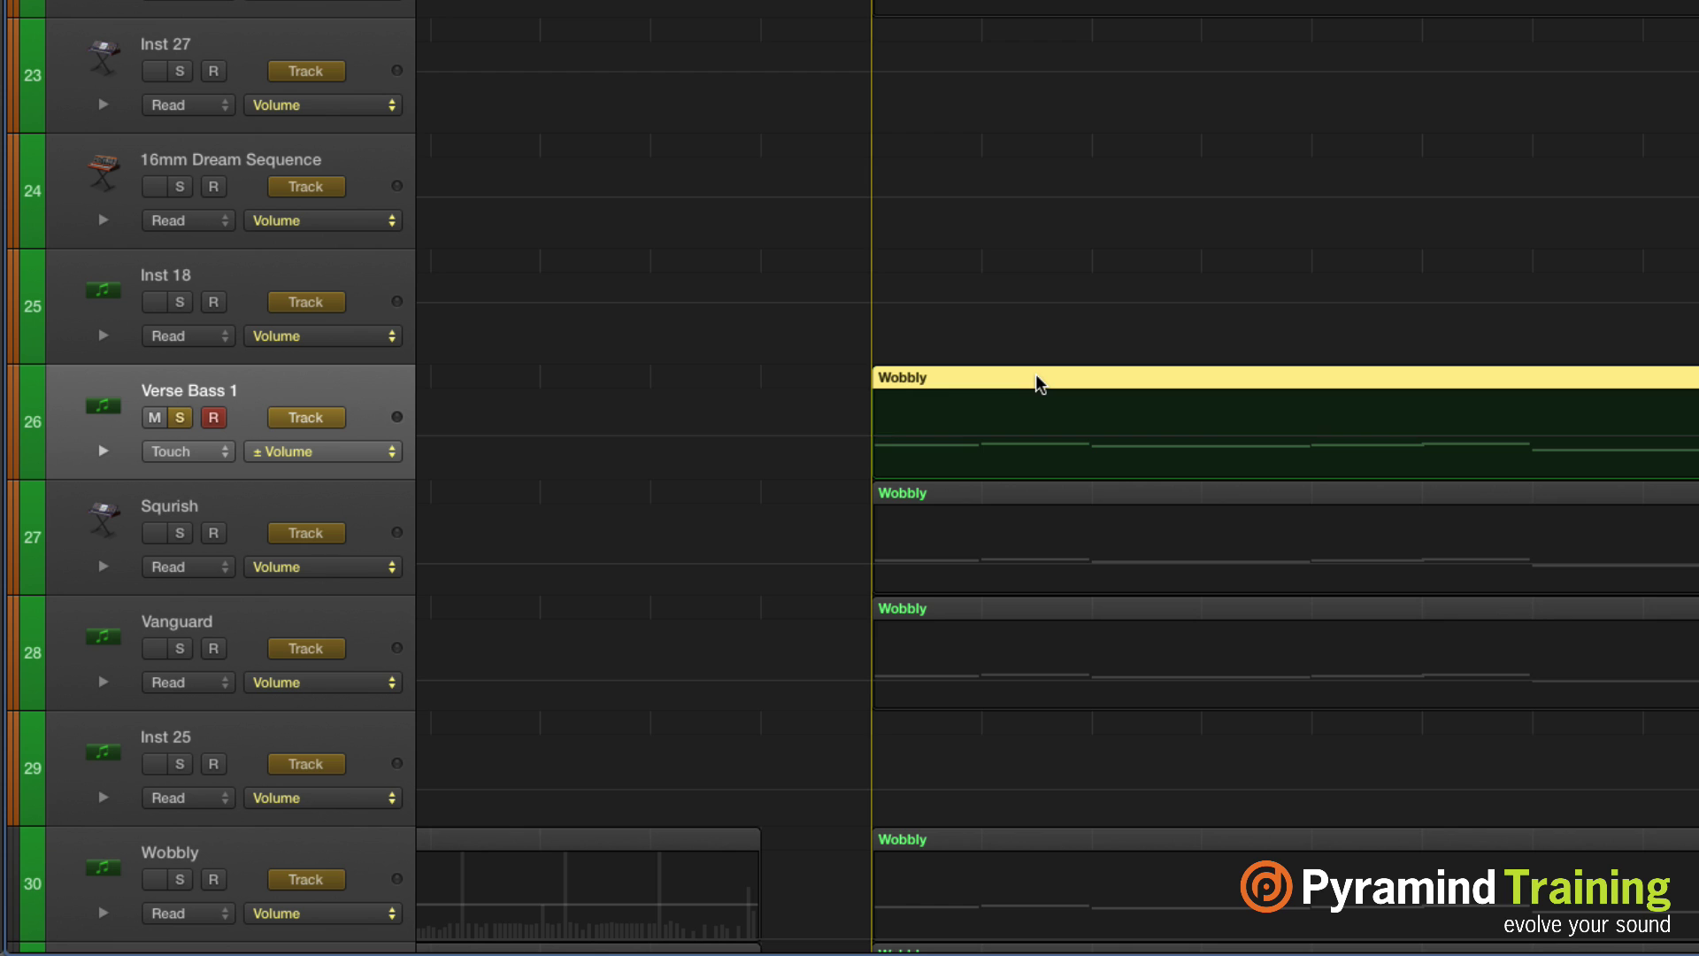
pyautogui.click(803, 364)
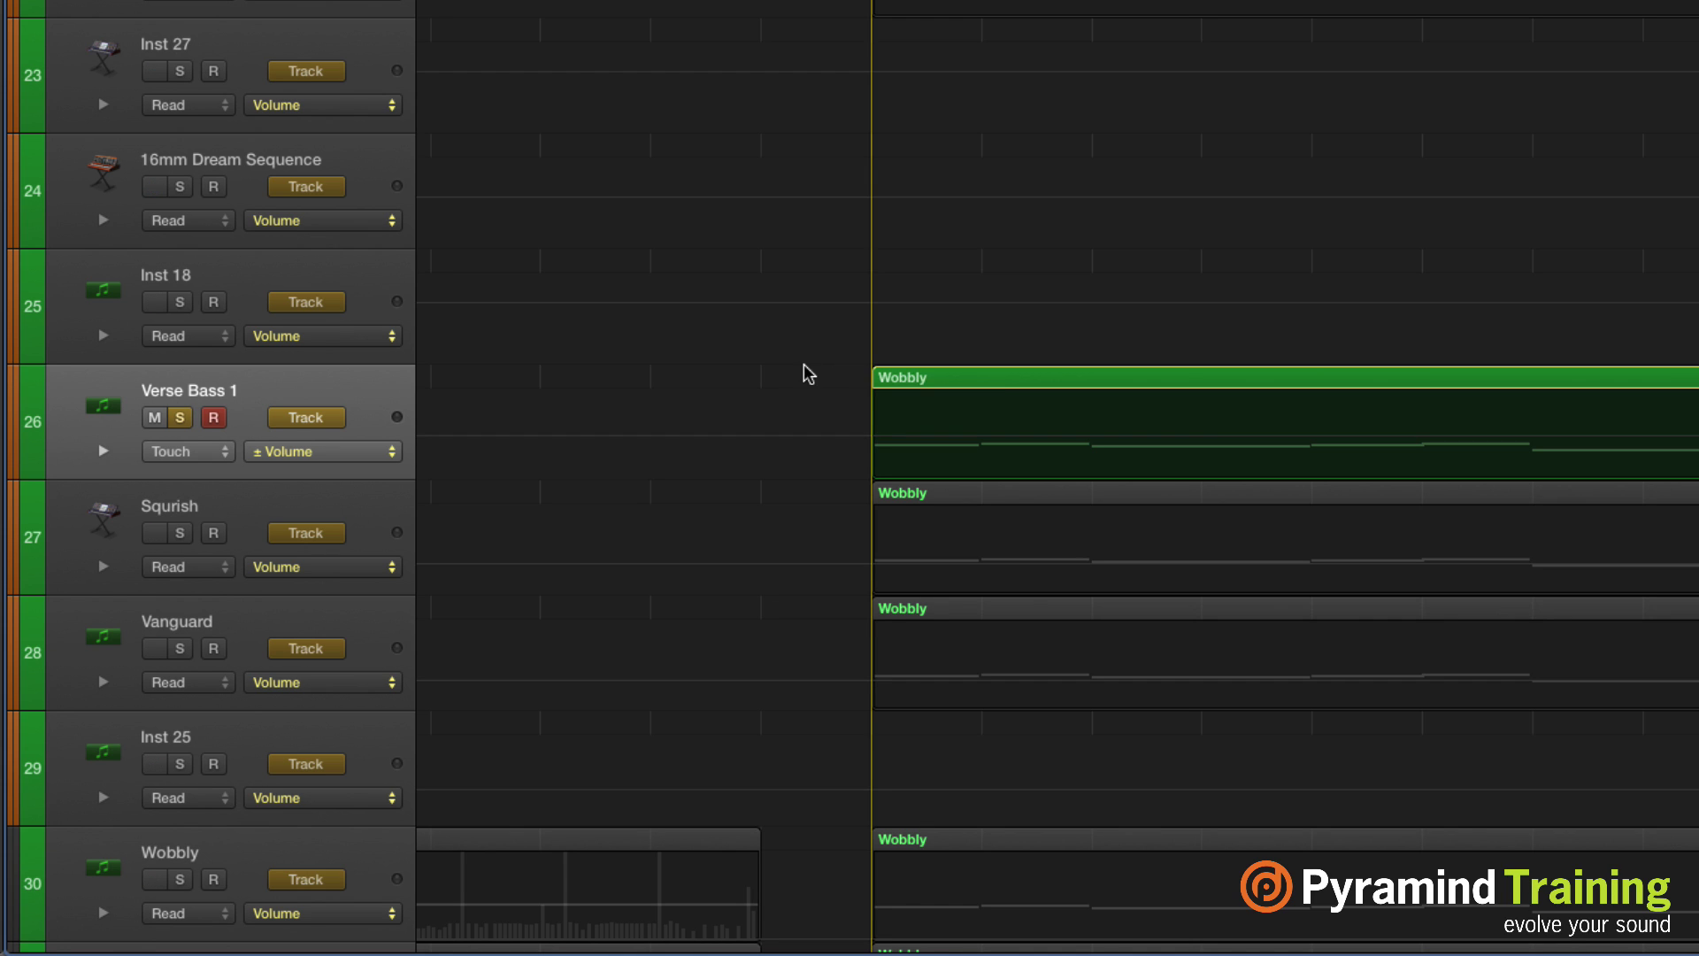
pyautogui.click(993, 382)
pyautogui.moveTo(1088, 440); pyautogui.dragTo(1081, 457)
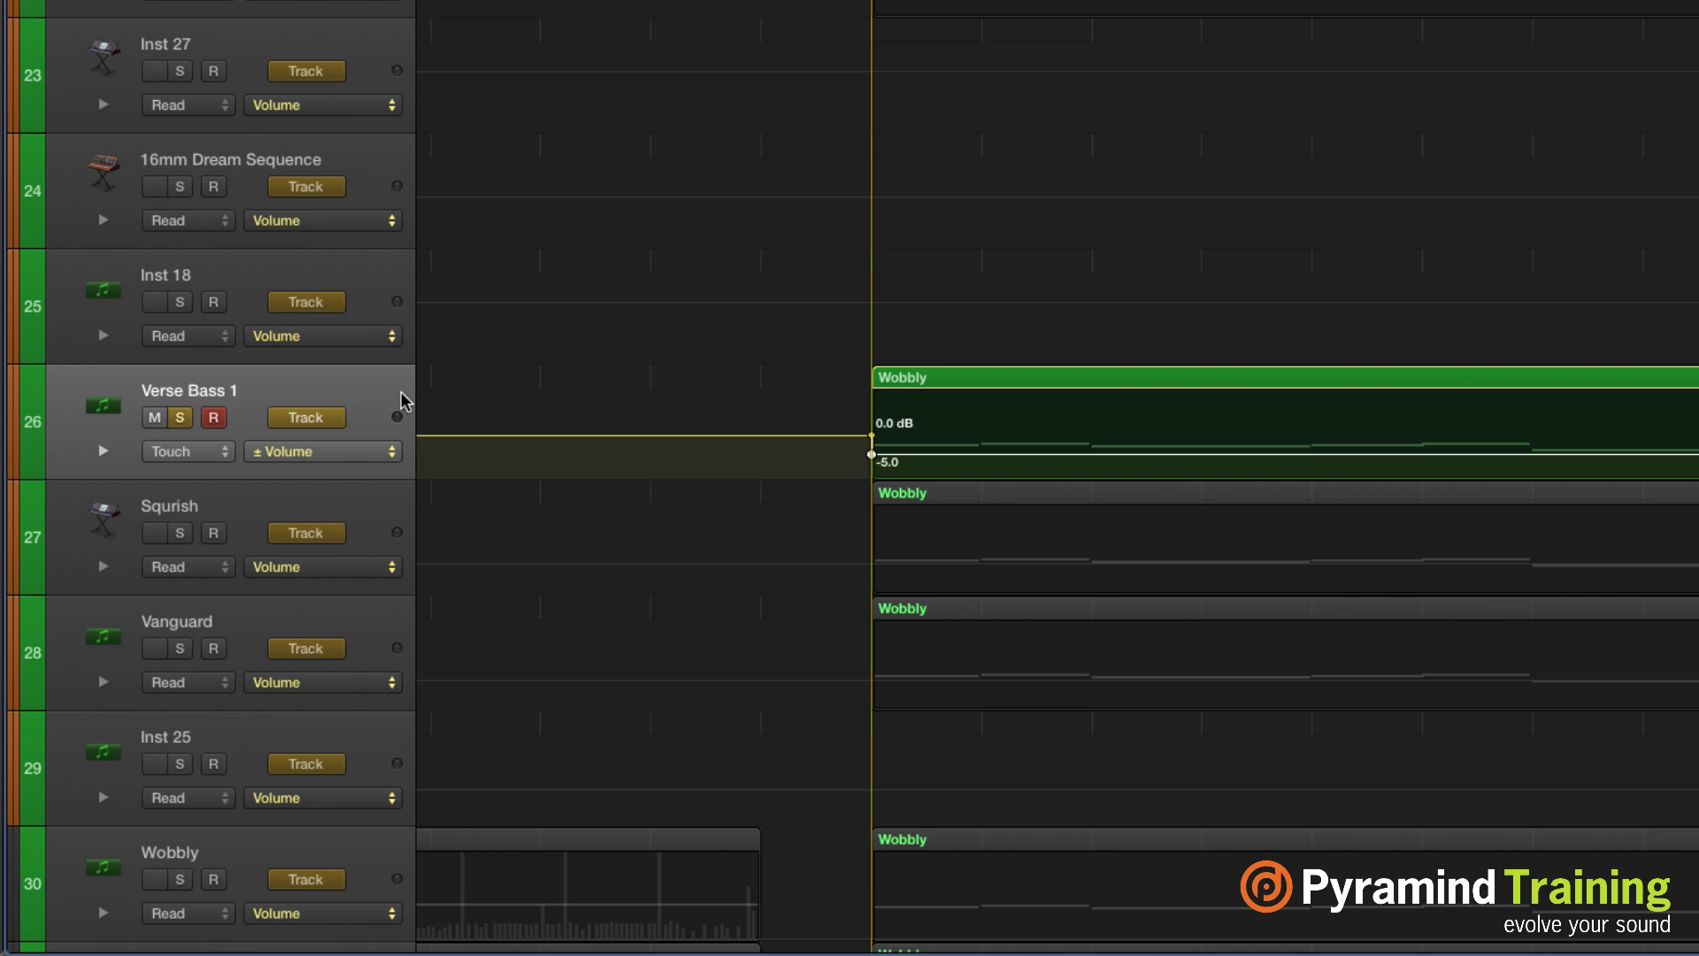
# Return briefly to absolute Volume, then show the ± Volume layer again and start playback.
pyautogui.click(372, 454)
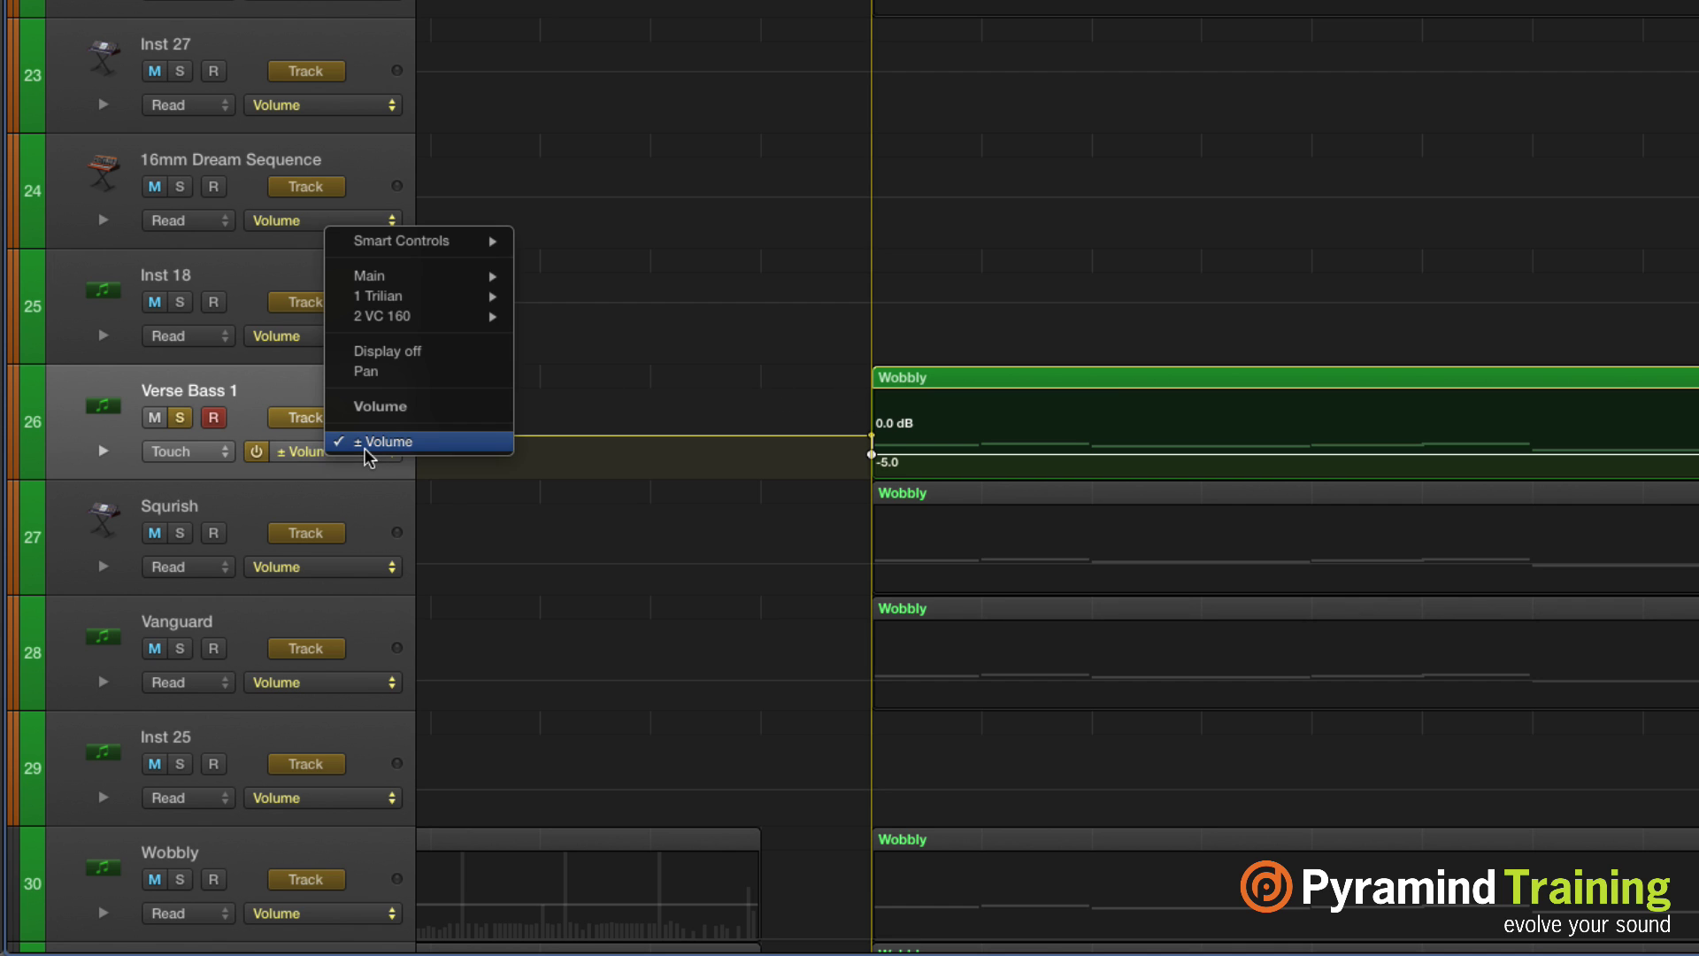
pyautogui.click(416, 414)
pyautogui.click(290, 451)
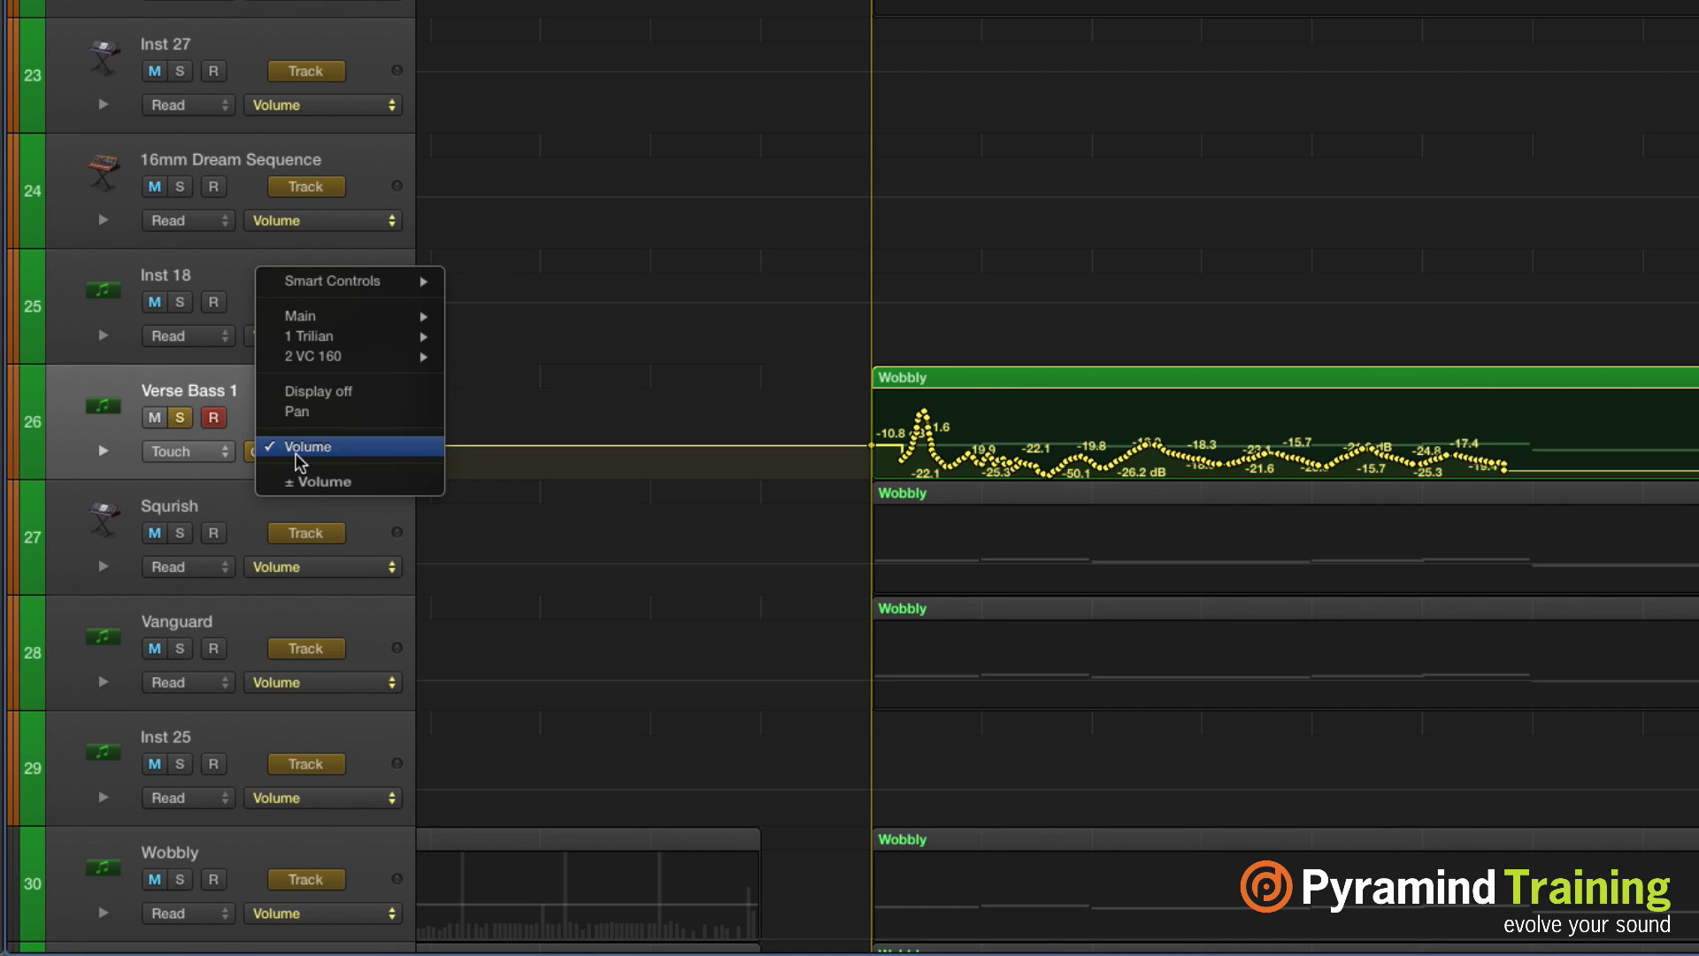
pyautogui.click(305, 484)
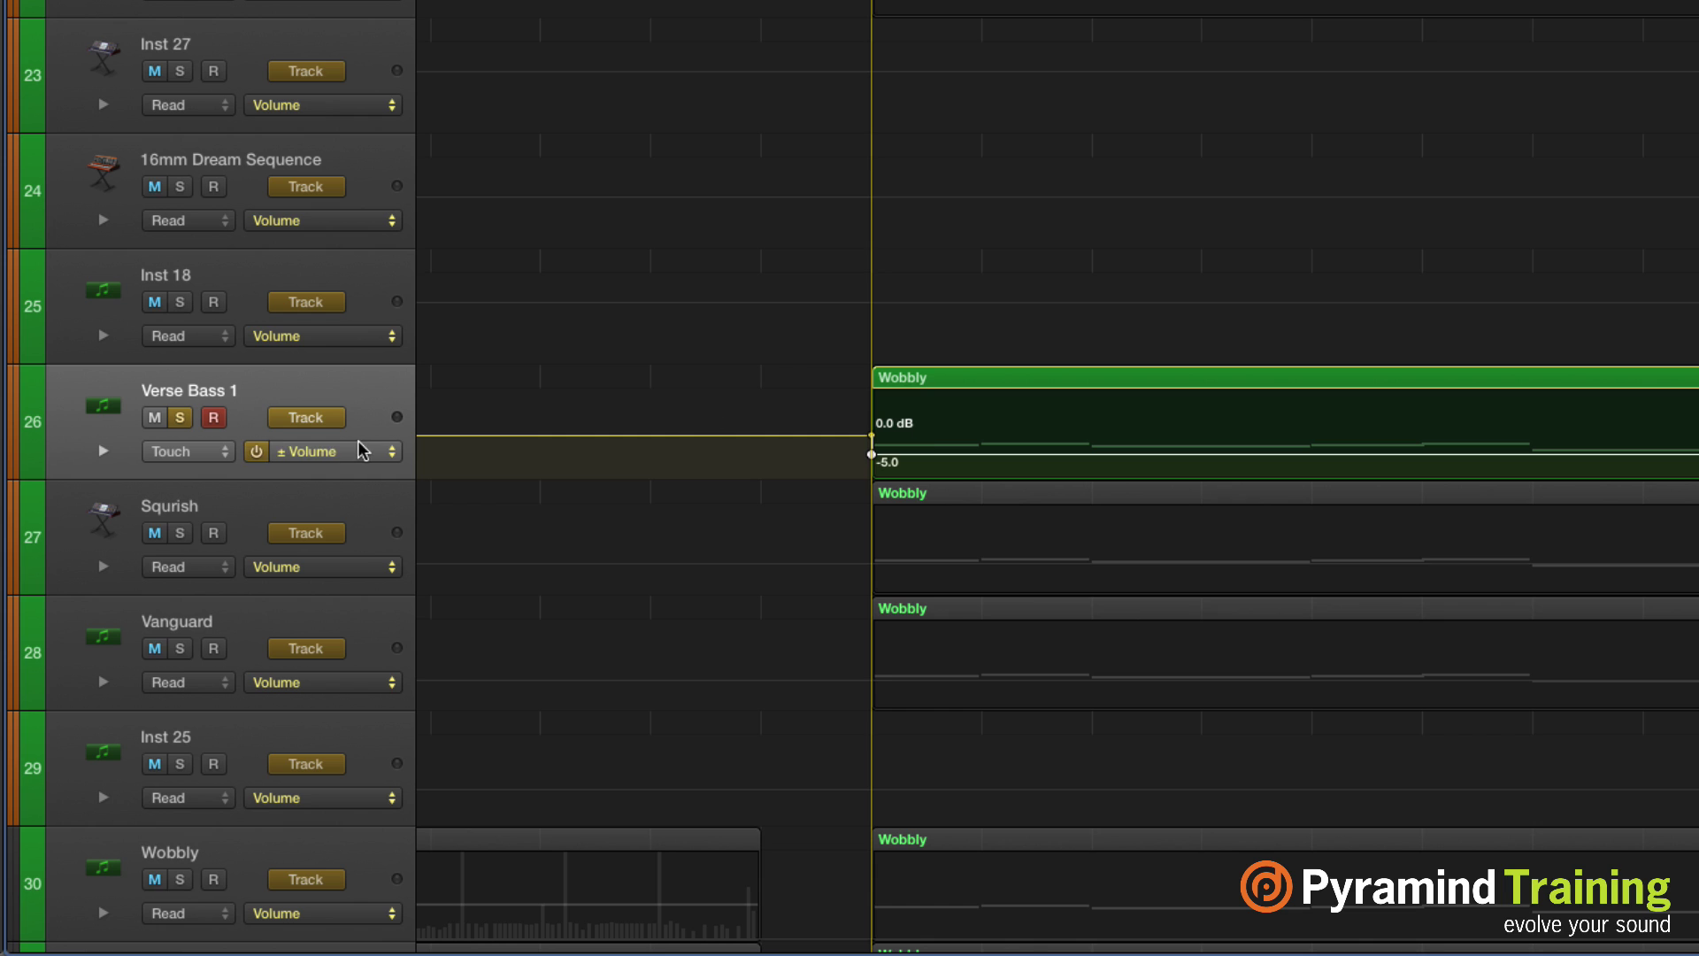
pyautogui.press('space')
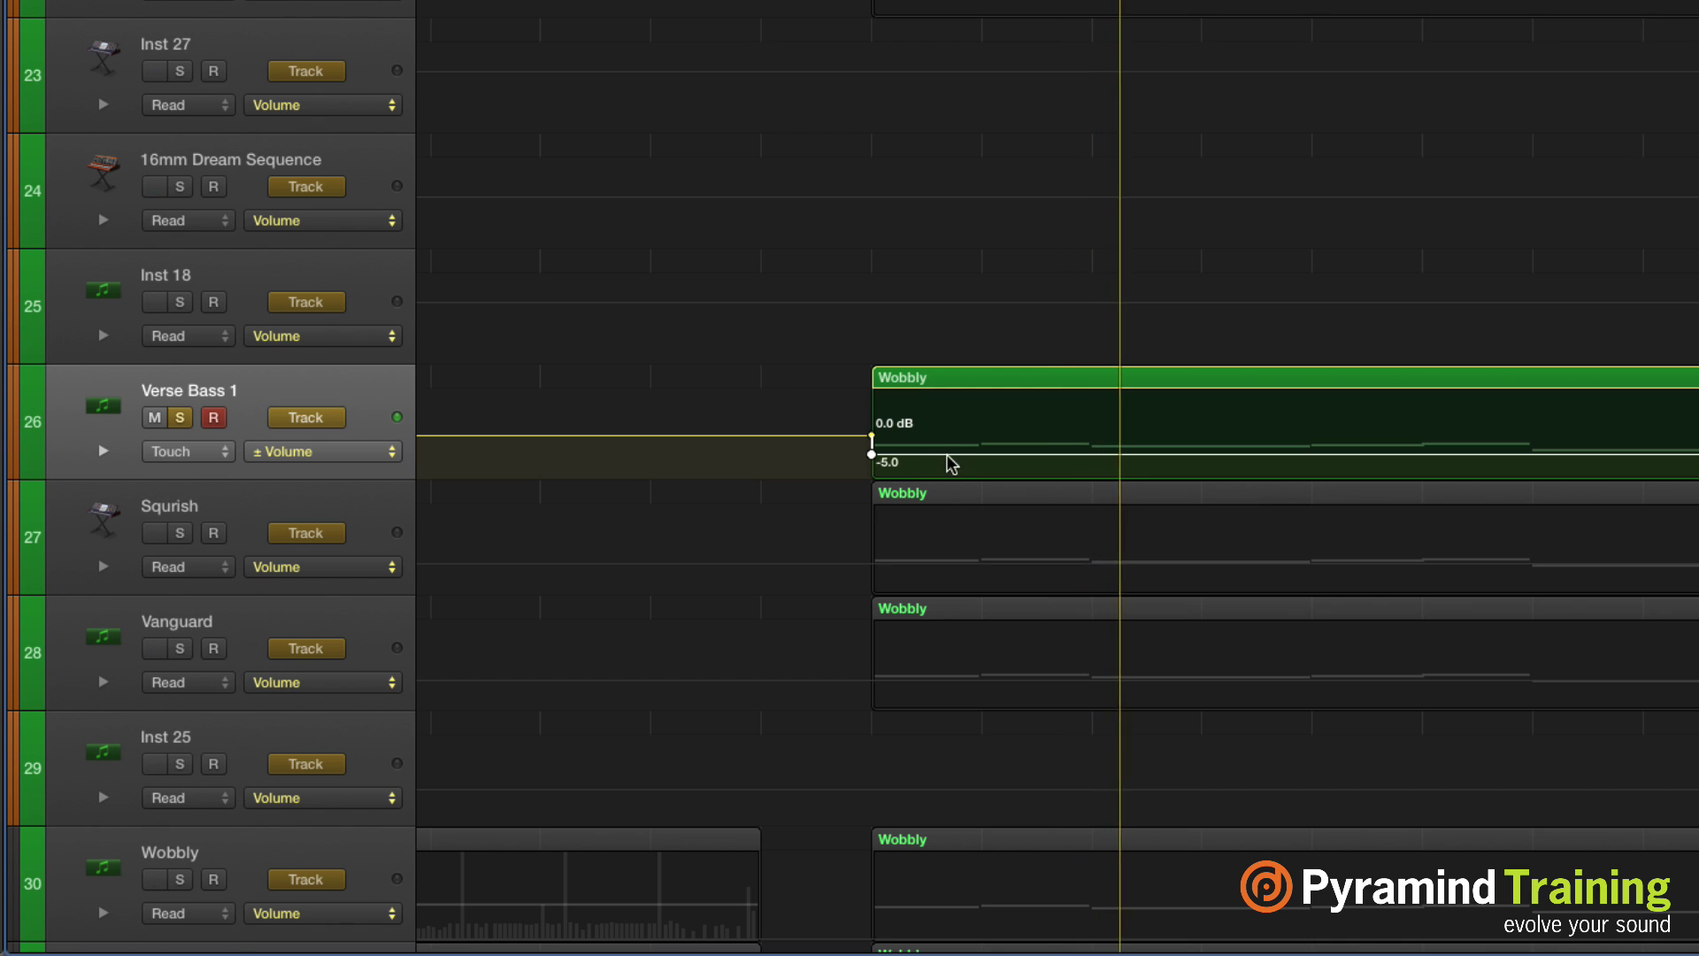
# Raise the relative volume to -0.7 dB while playing, then switch the lane back to Volume.
pyautogui.moveTo(946, 461); pyautogui.dragTo(950, 435)
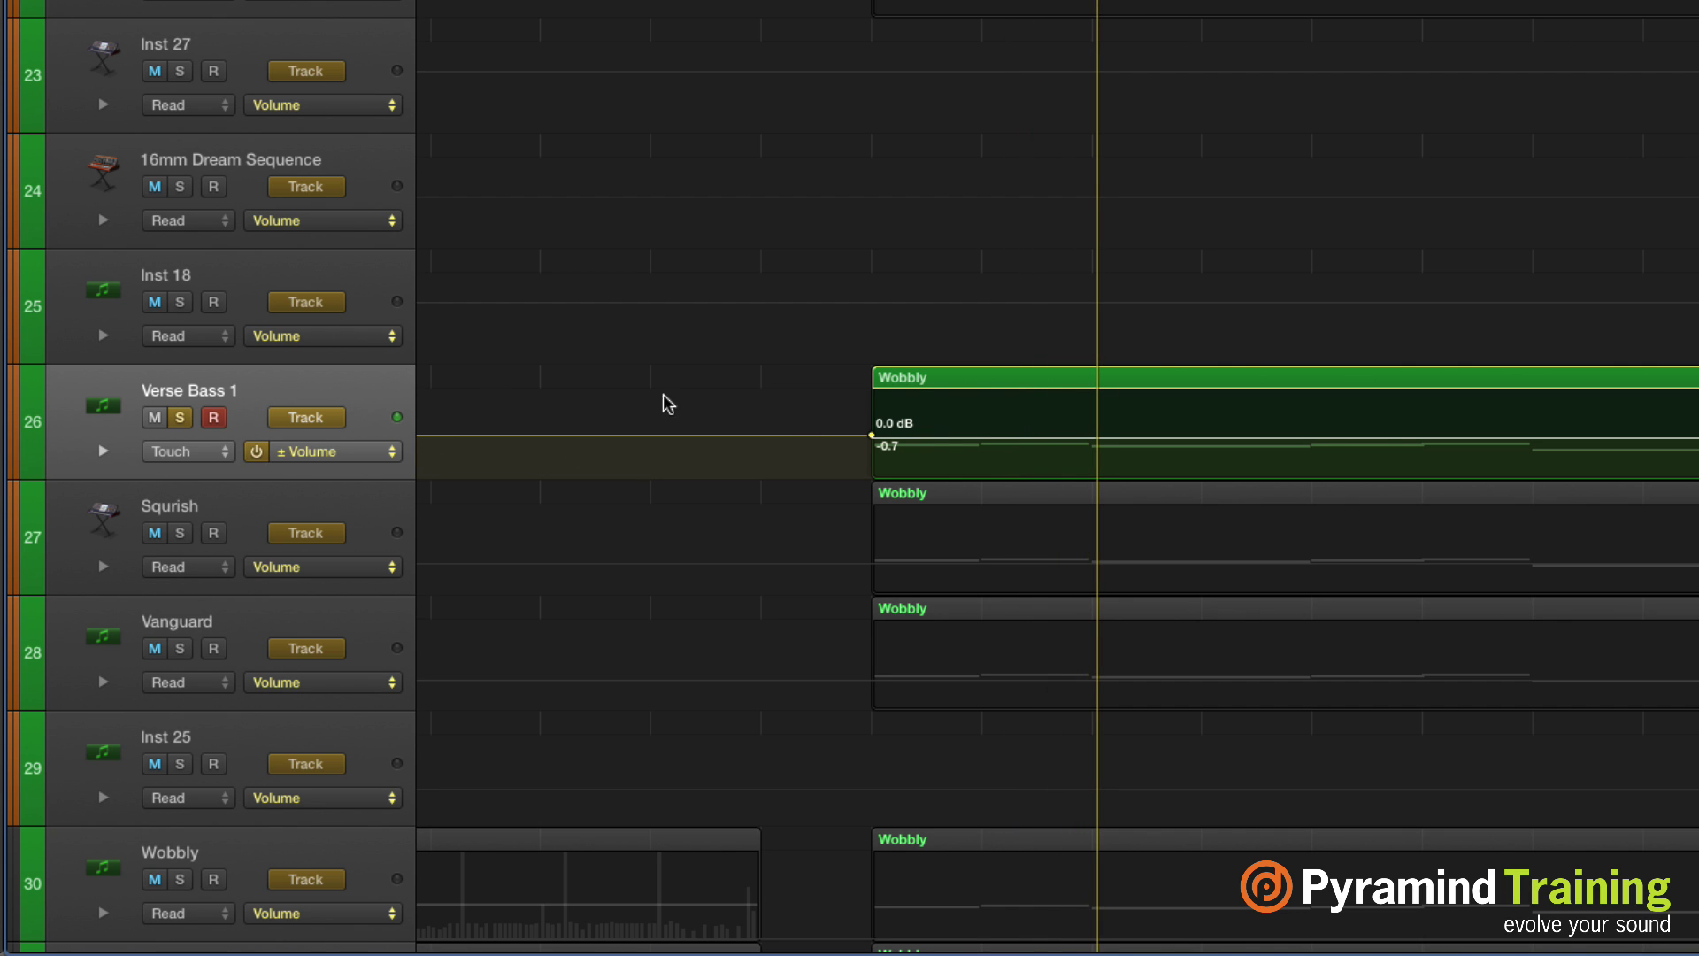
pyautogui.click(363, 449)
pyautogui.click(397, 415)
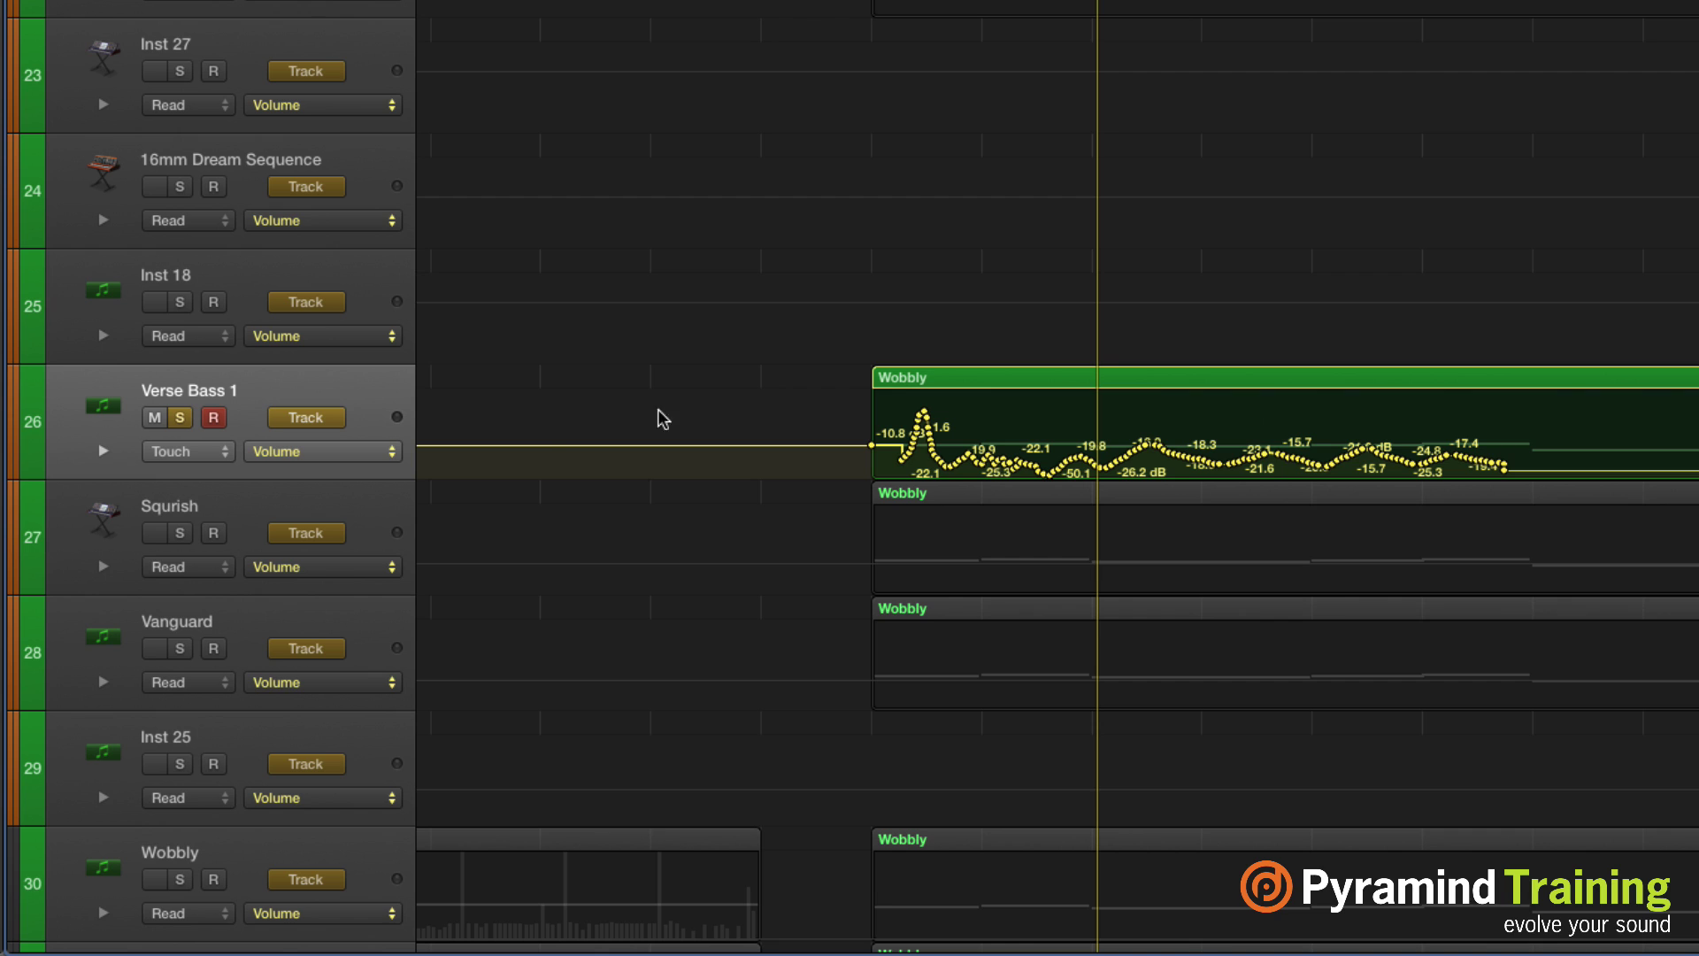
# Show Main > Volume > Absolute in the lane, then bring up the automation mode choices.
pyautogui.click(388, 451)
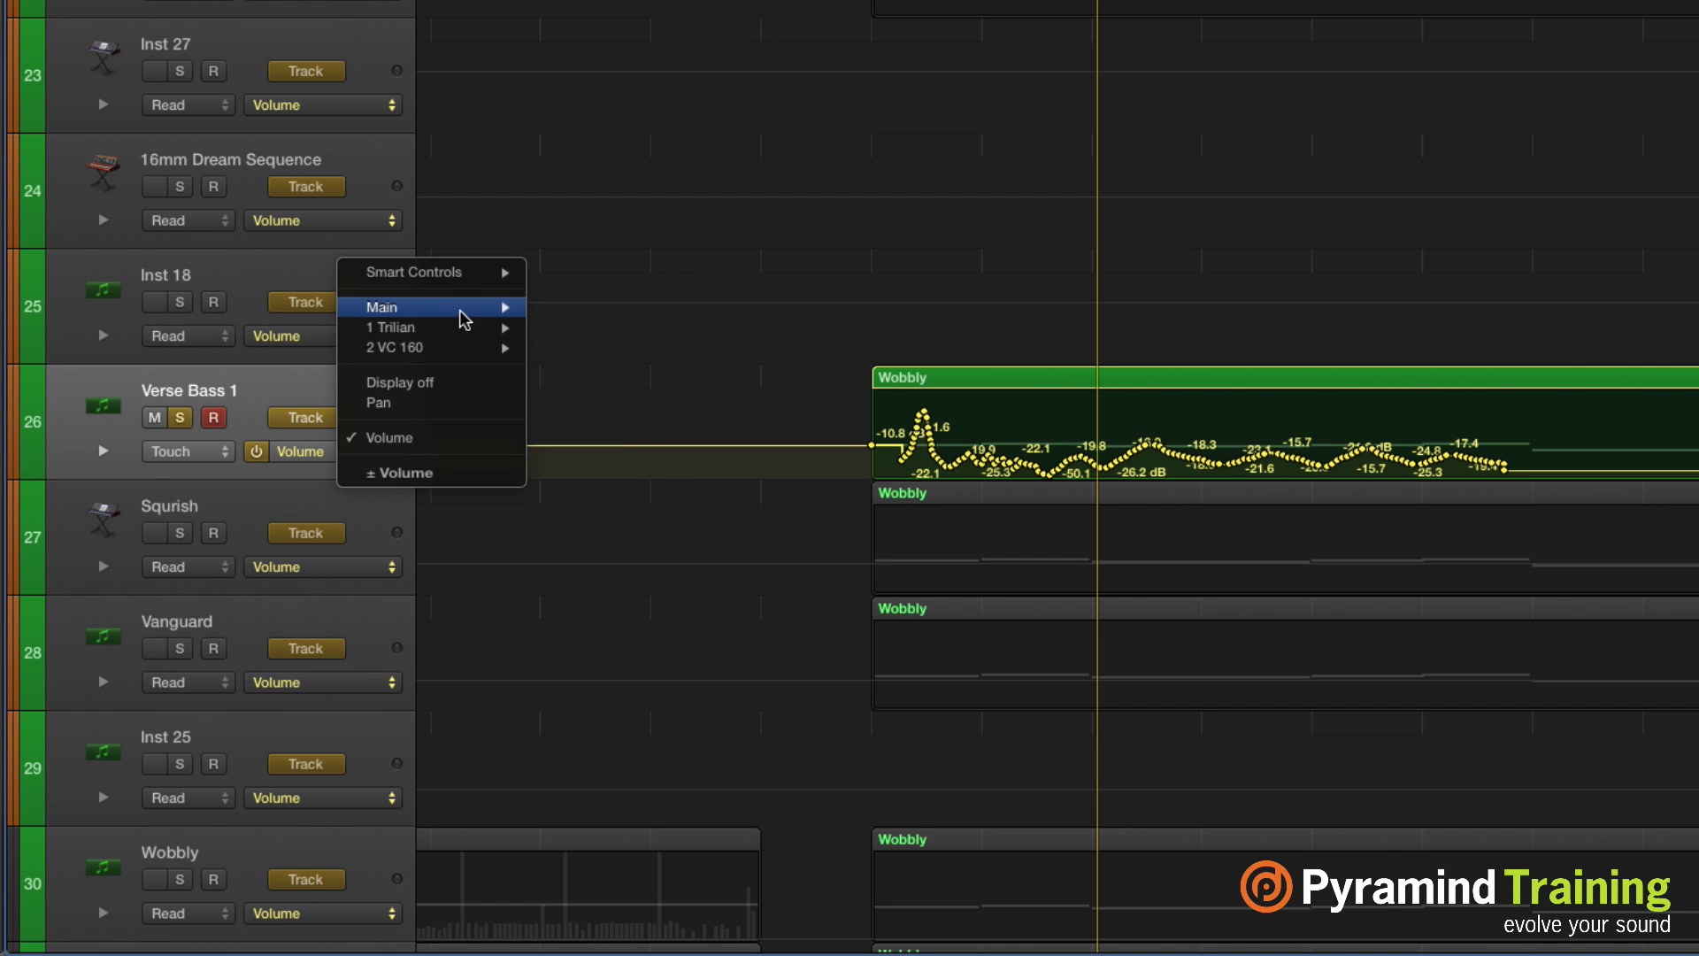
pyautogui.moveTo(470, 308)
pyautogui.moveTo(617, 317)
pyautogui.click(742, 308)
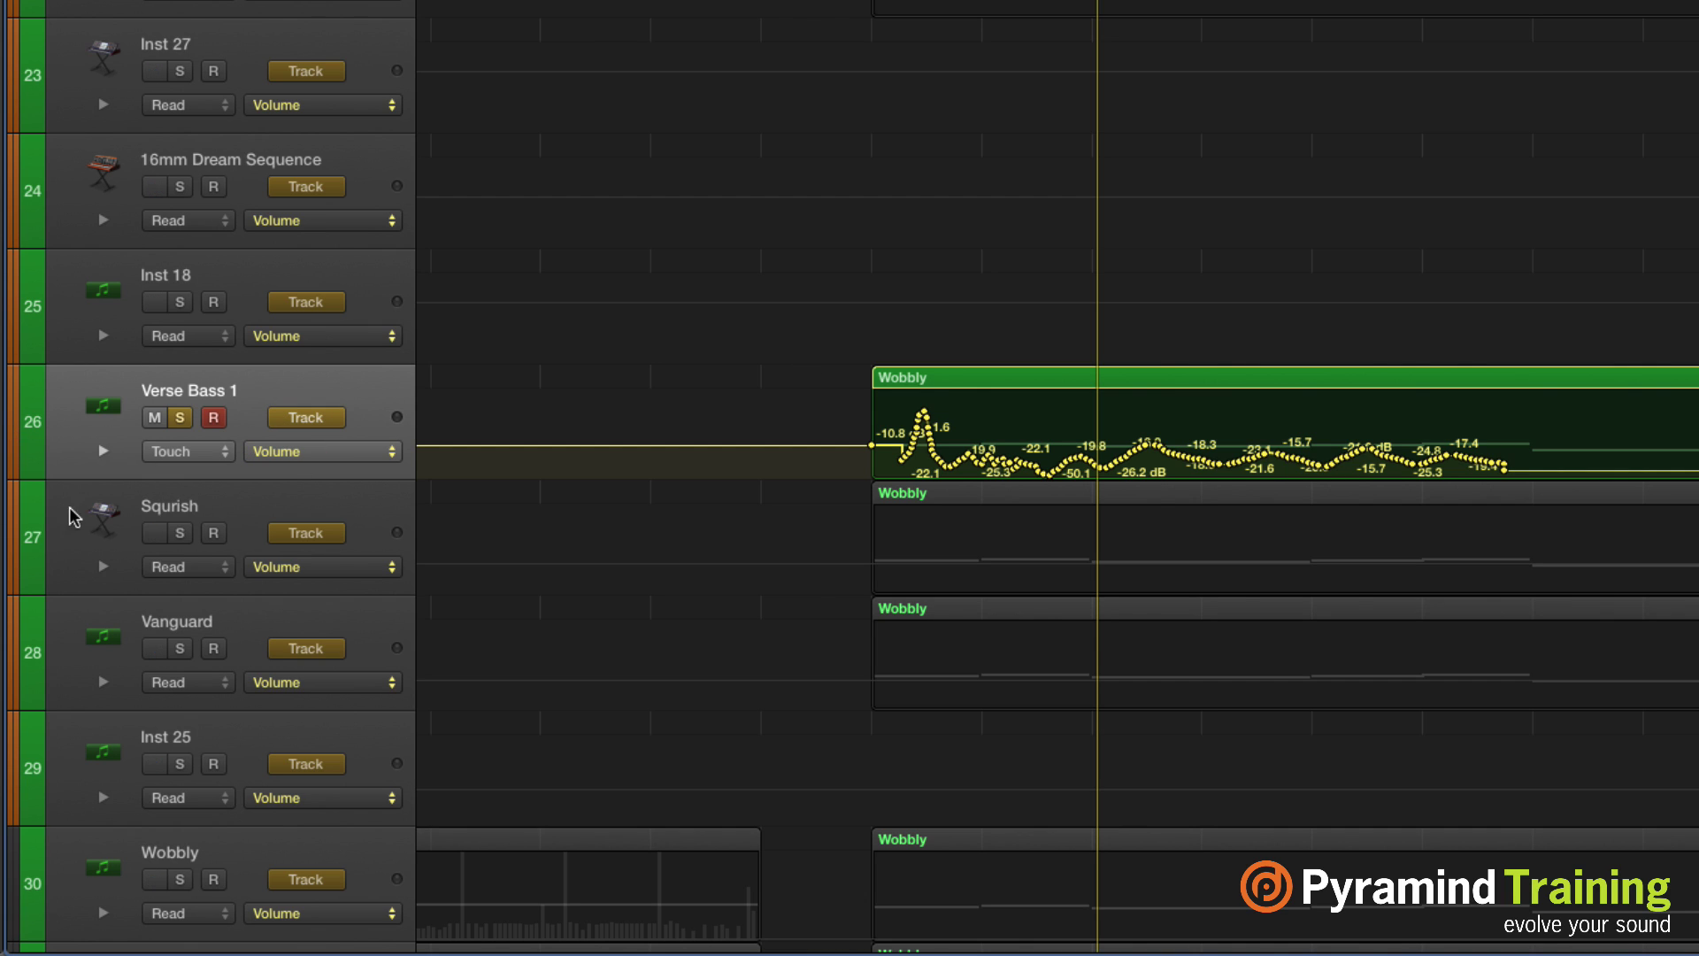
pyautogui.click(216, 452)
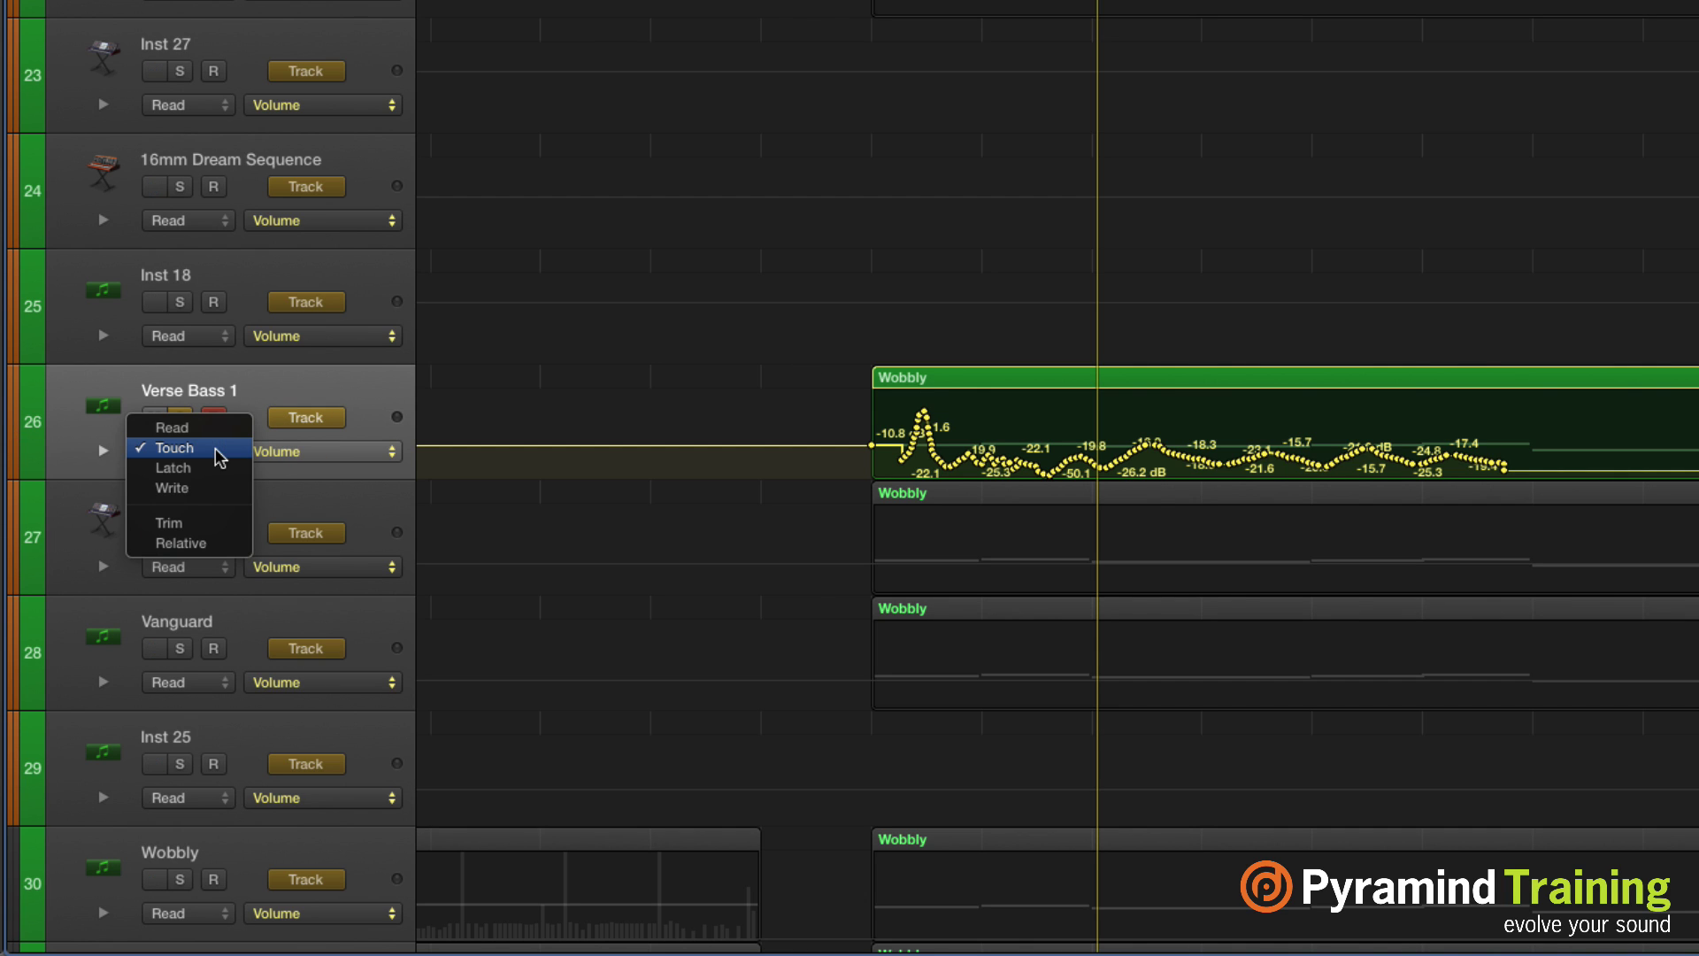
# Set Verse Bass 1's Touch mode to use Relative trim, so it reads R-Touch.
pyautogui.click(213, 524)
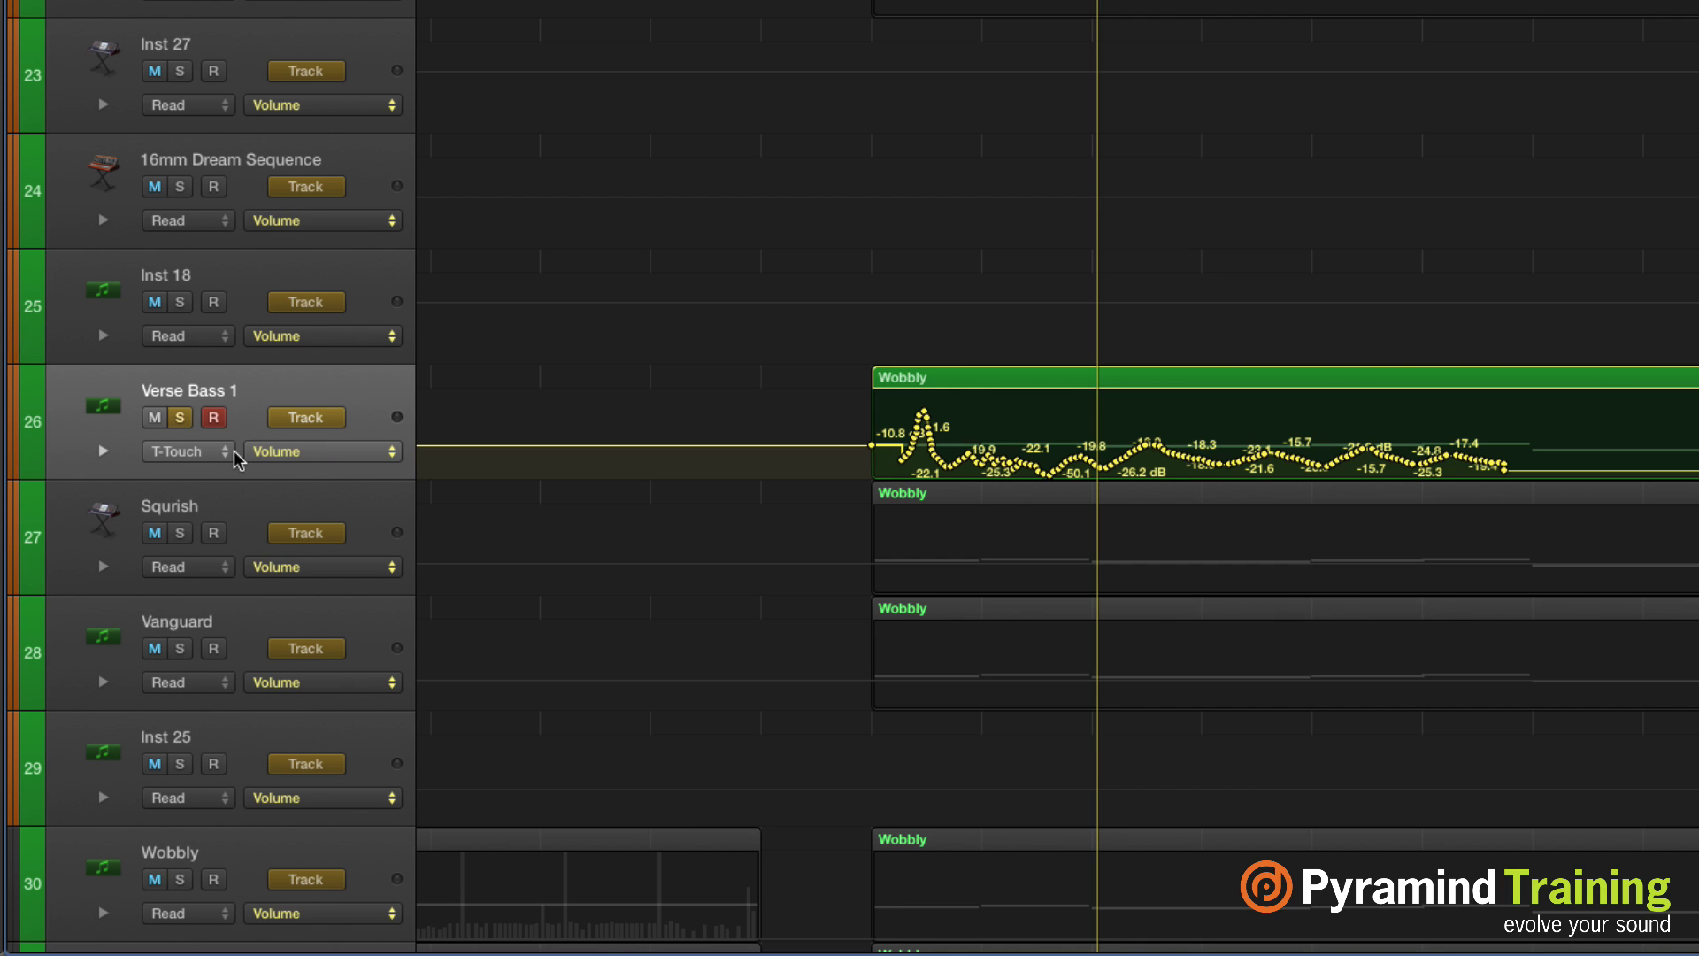
pyautogui.click(204, 453)
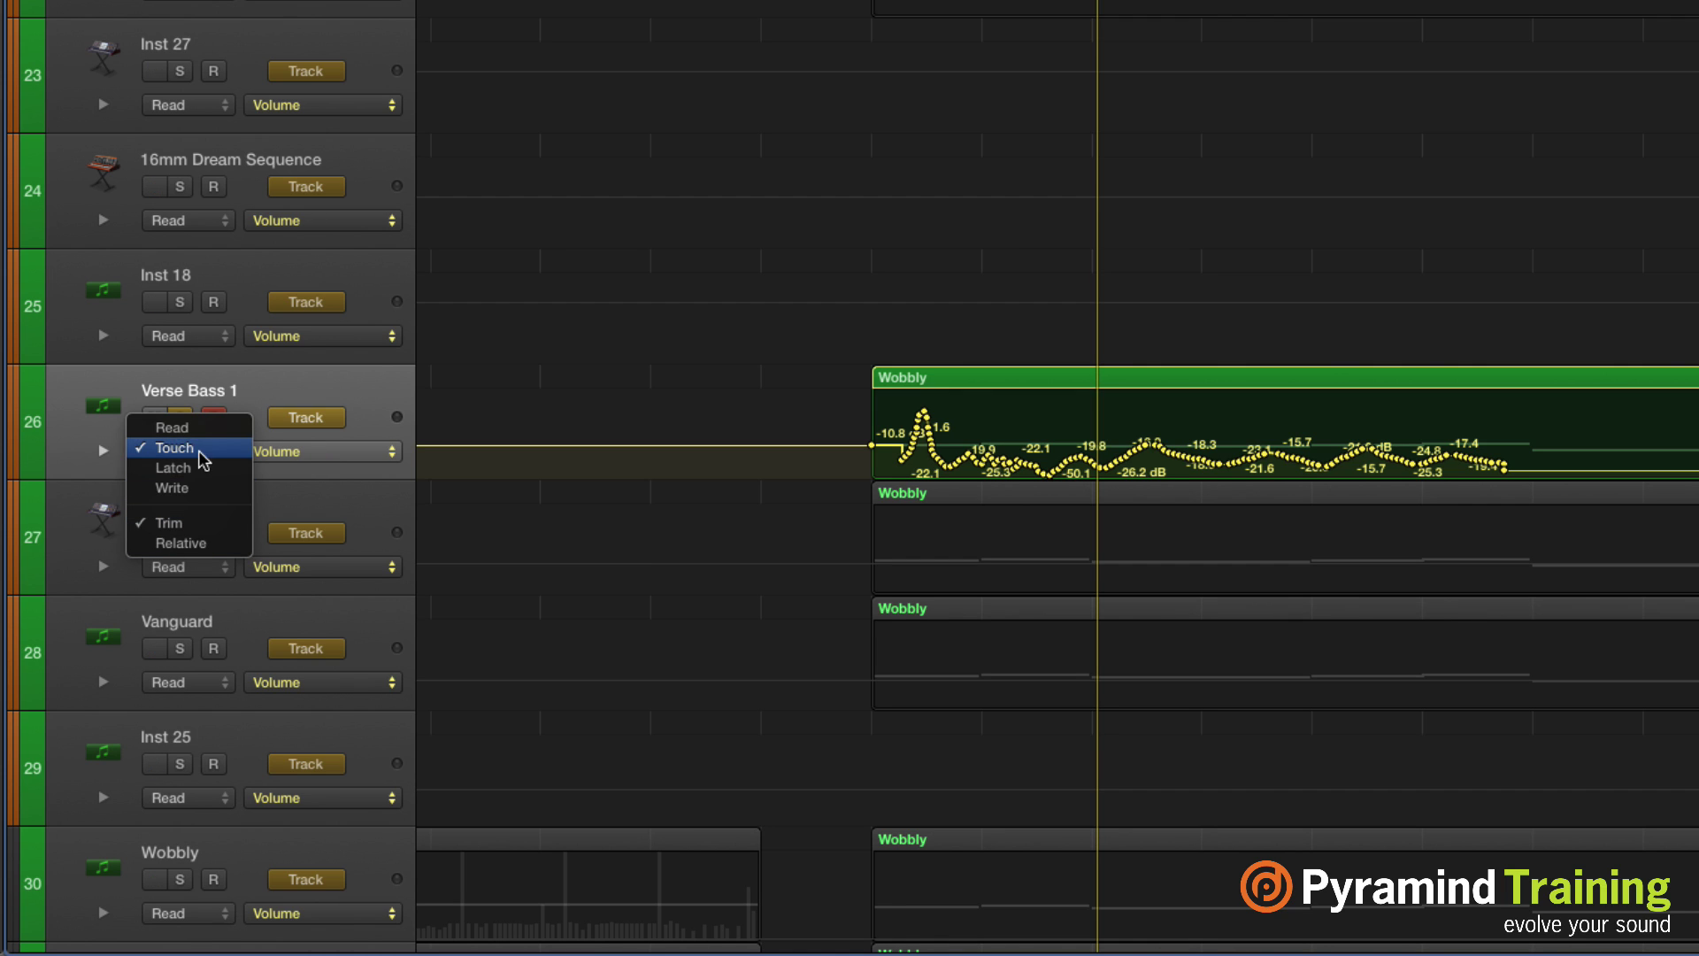
pyautogui.click(461, 531)
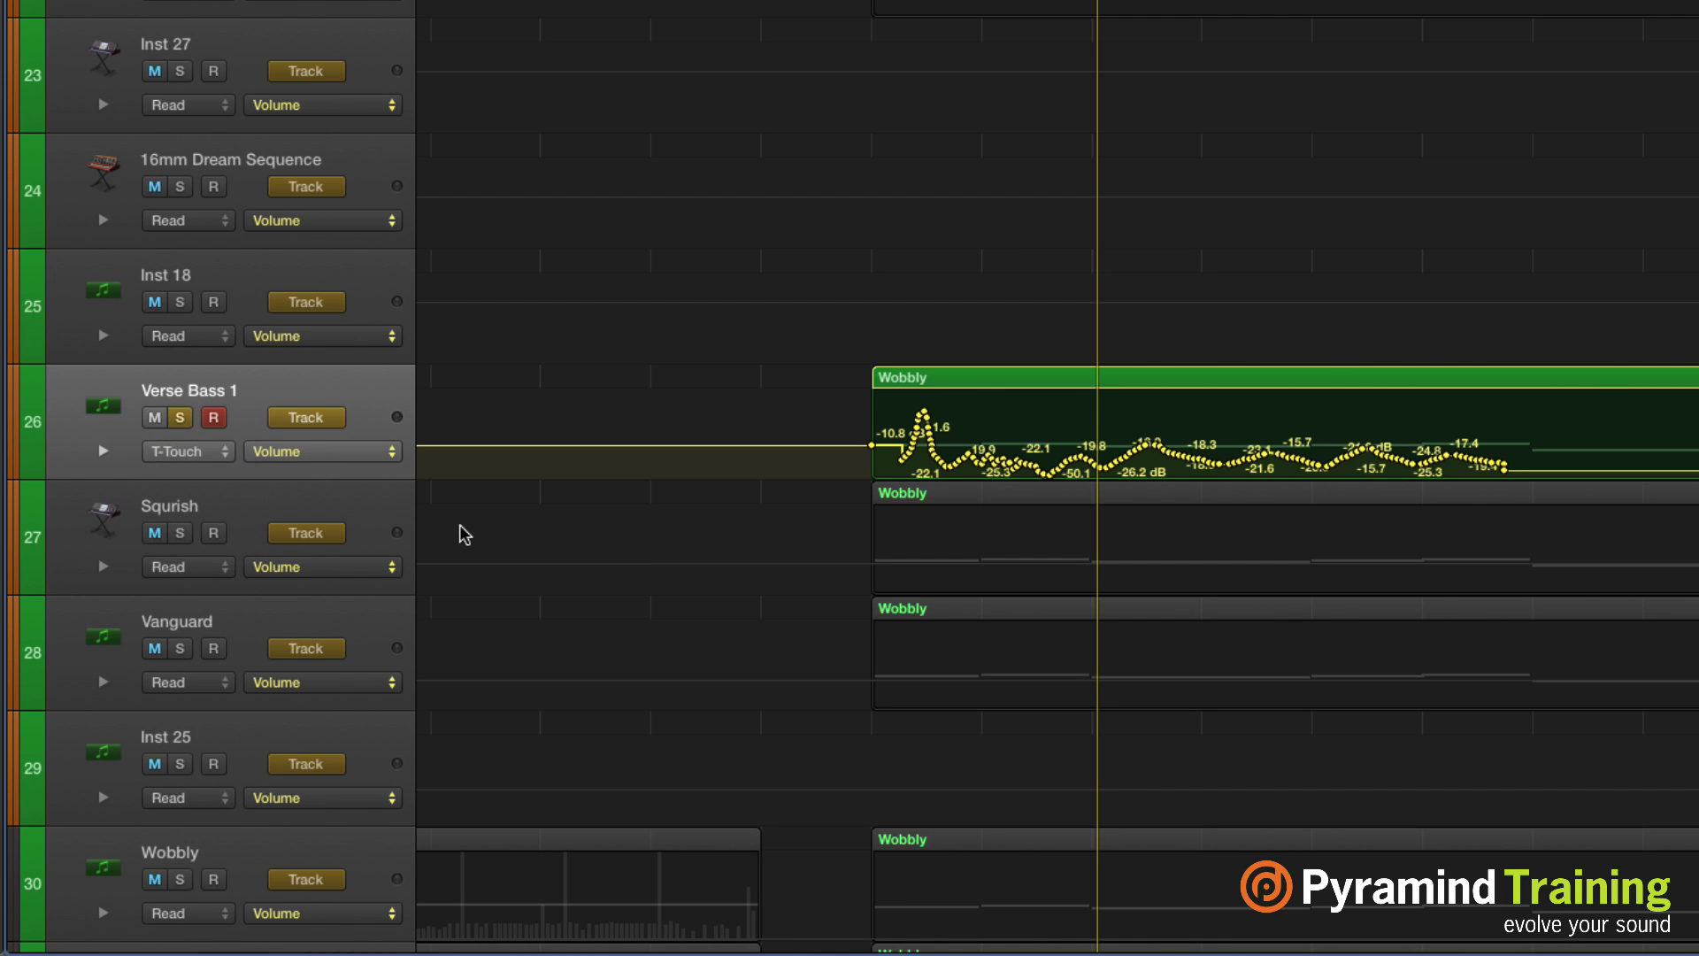
pyautogui.press('ctrl+alt+super+m')
pyautogui.click(216, 451)
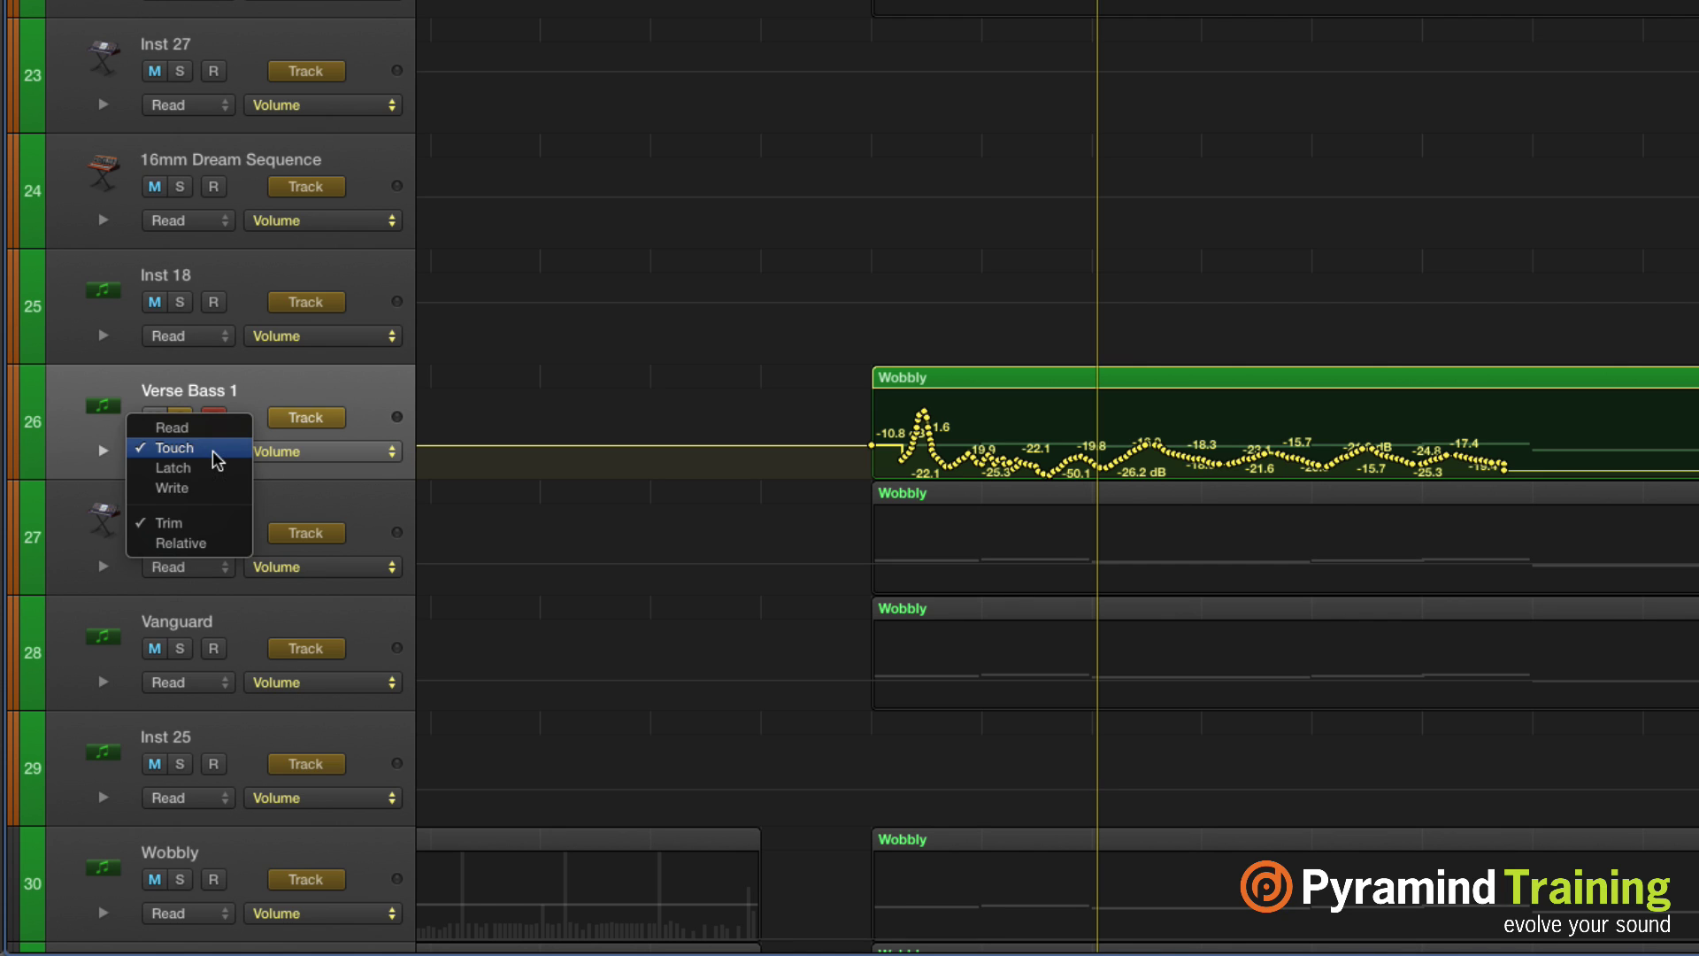
pyautogui.click(198, 544)
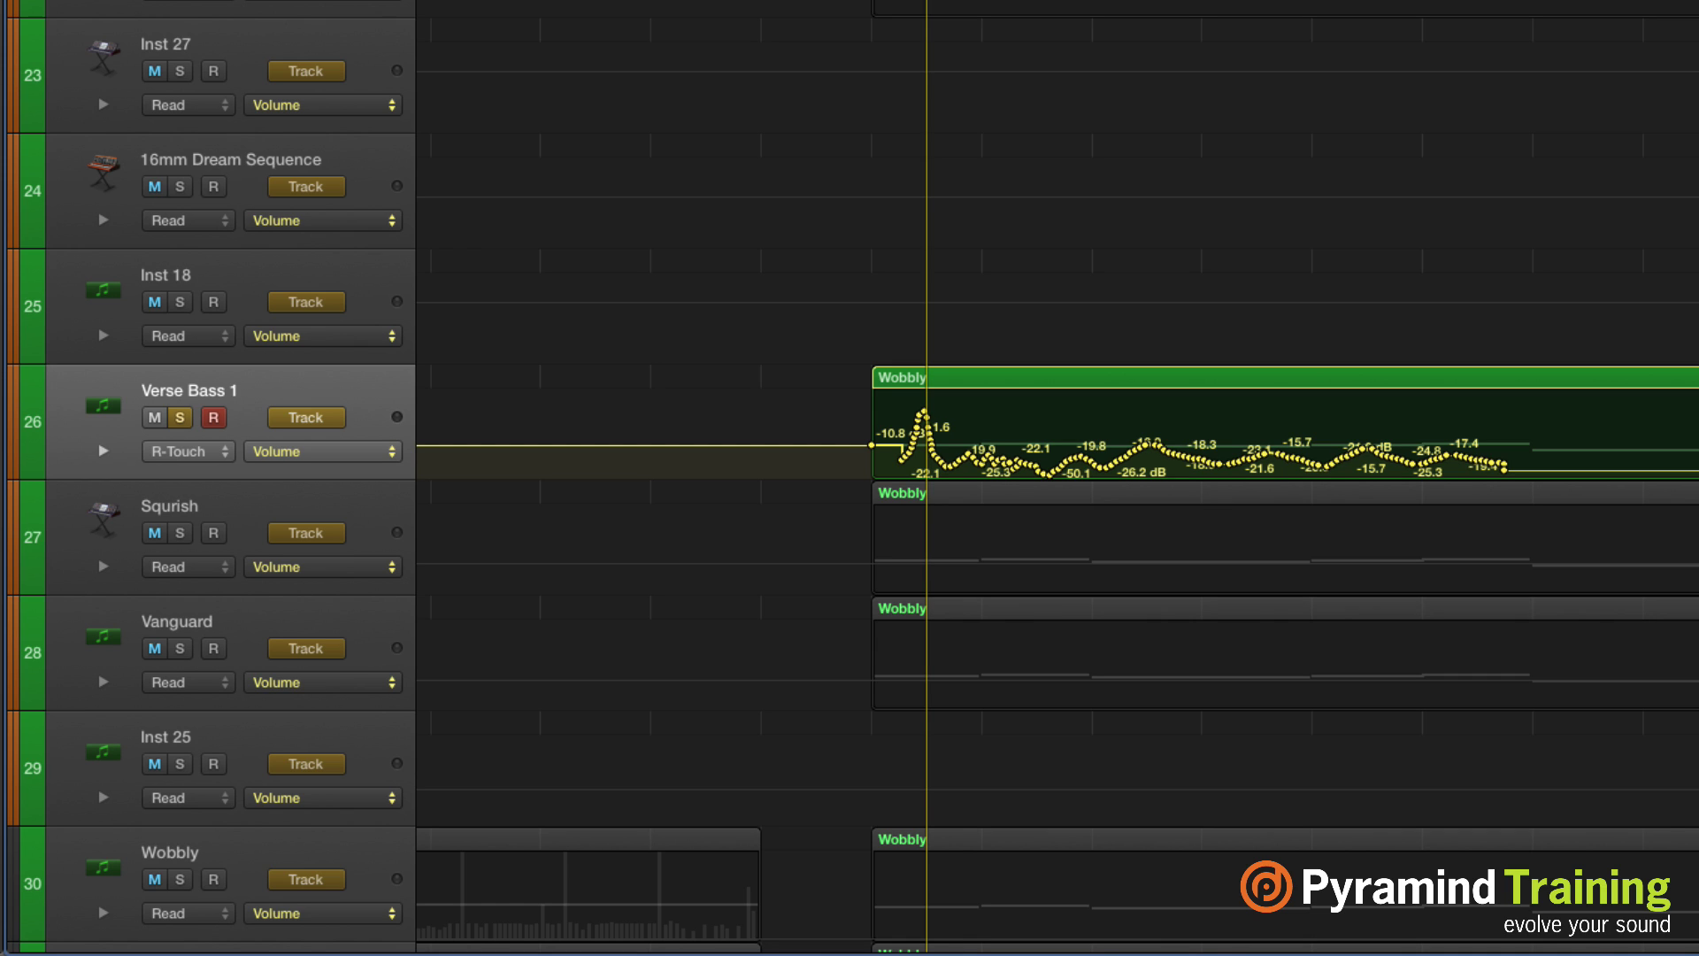
# Ride the fader in R-Touch during playback, recording ± Volume trim between -2.7 and +0.6 dB.
pyautogui.press('space')
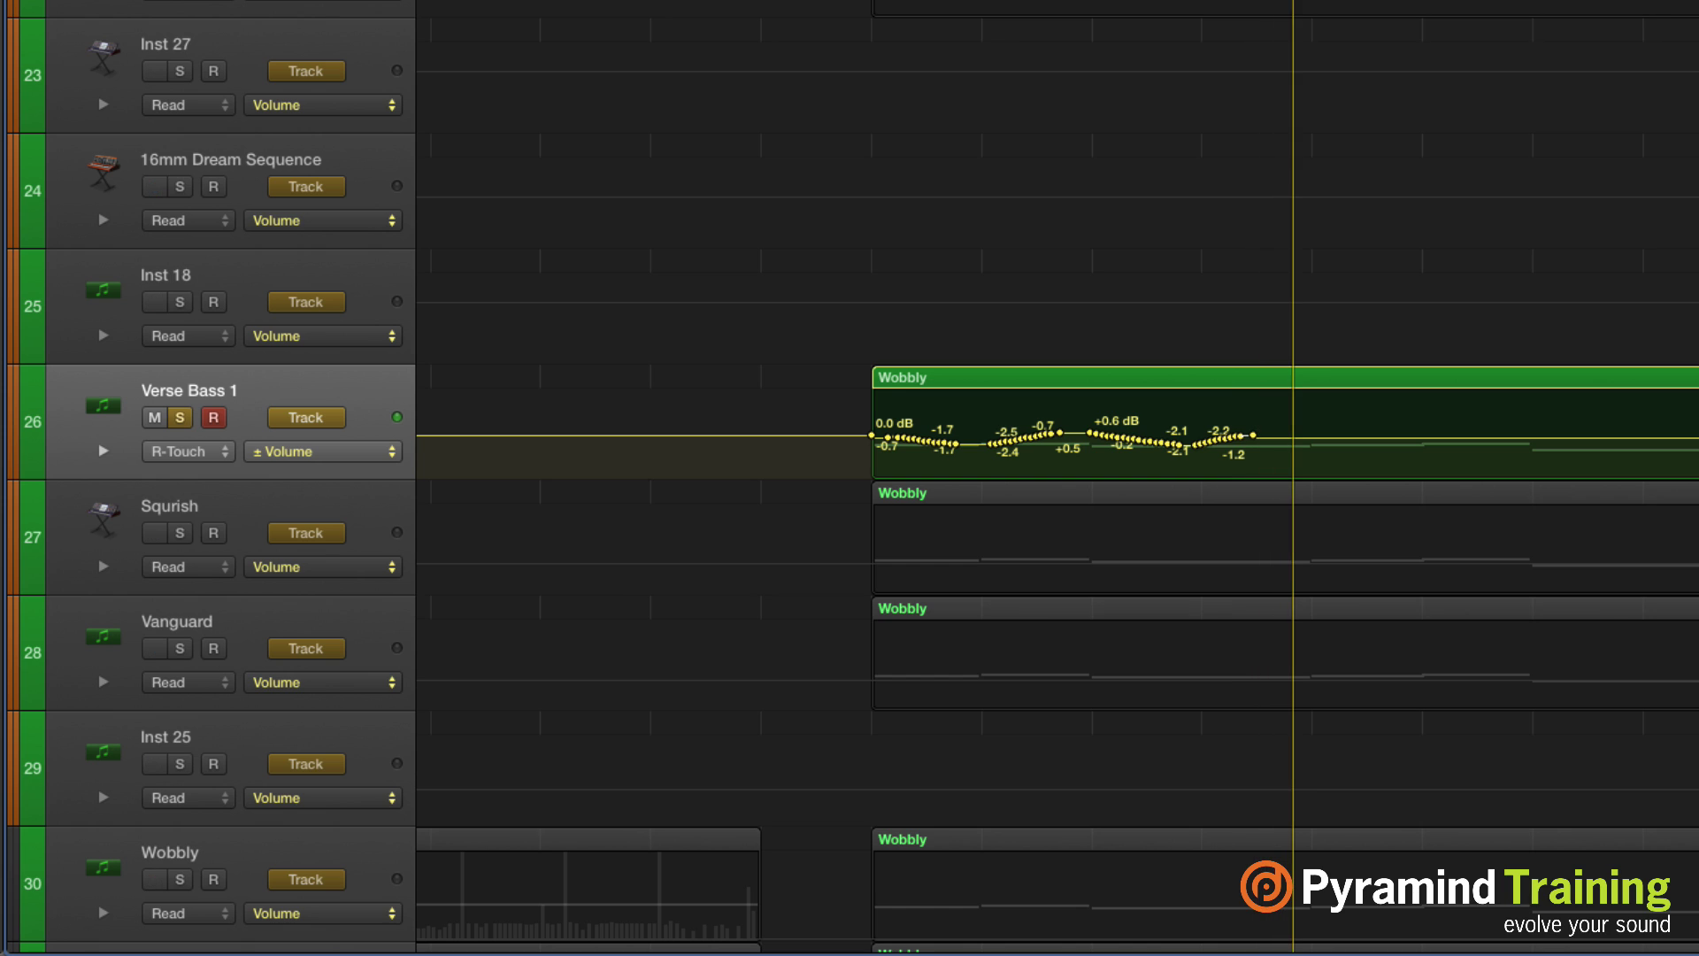
pyautogui.press('space')
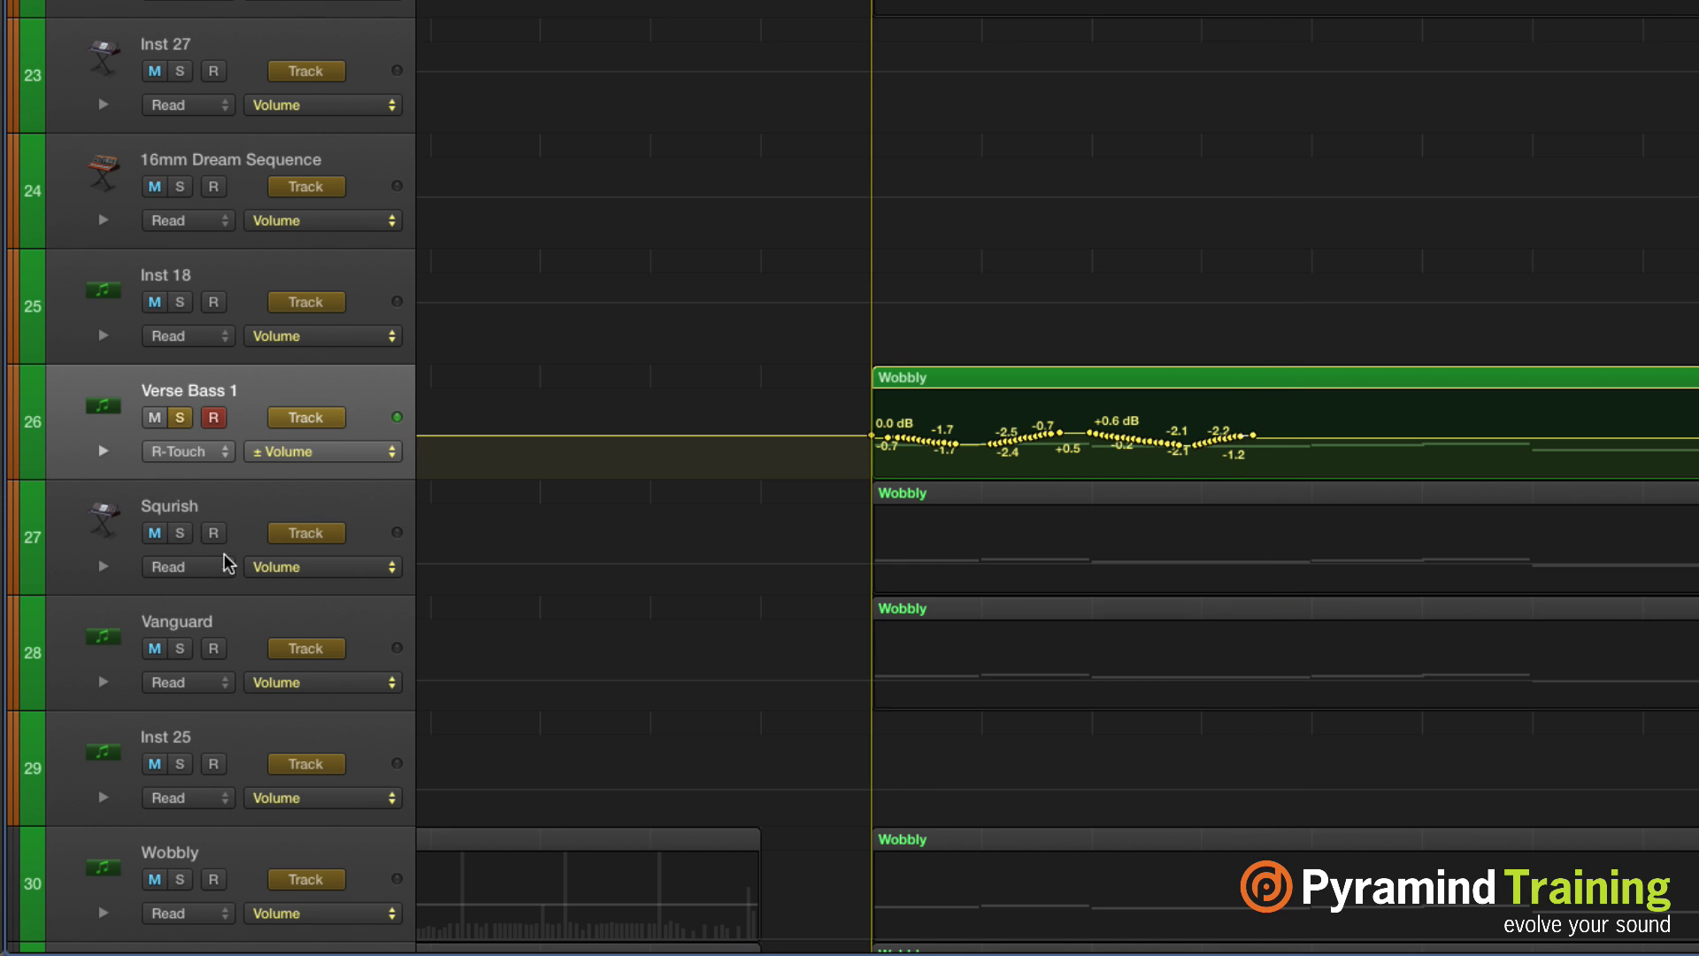
pyautogui.click(177, 456)
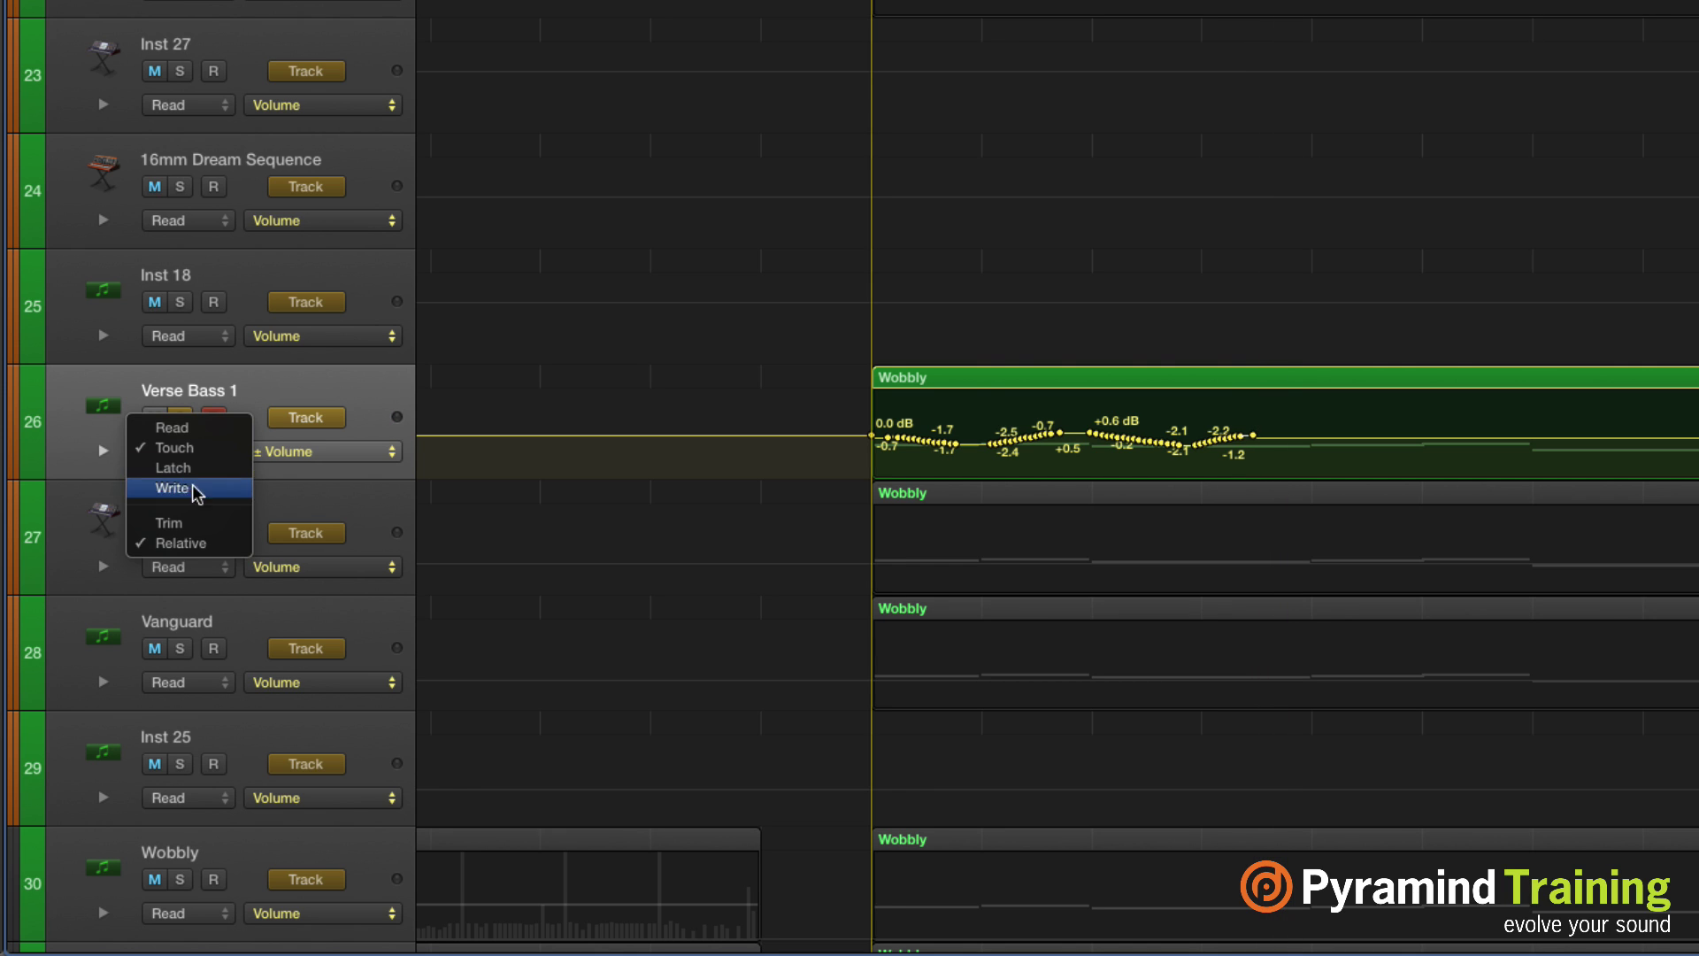
pyautogui.click(712, 540)
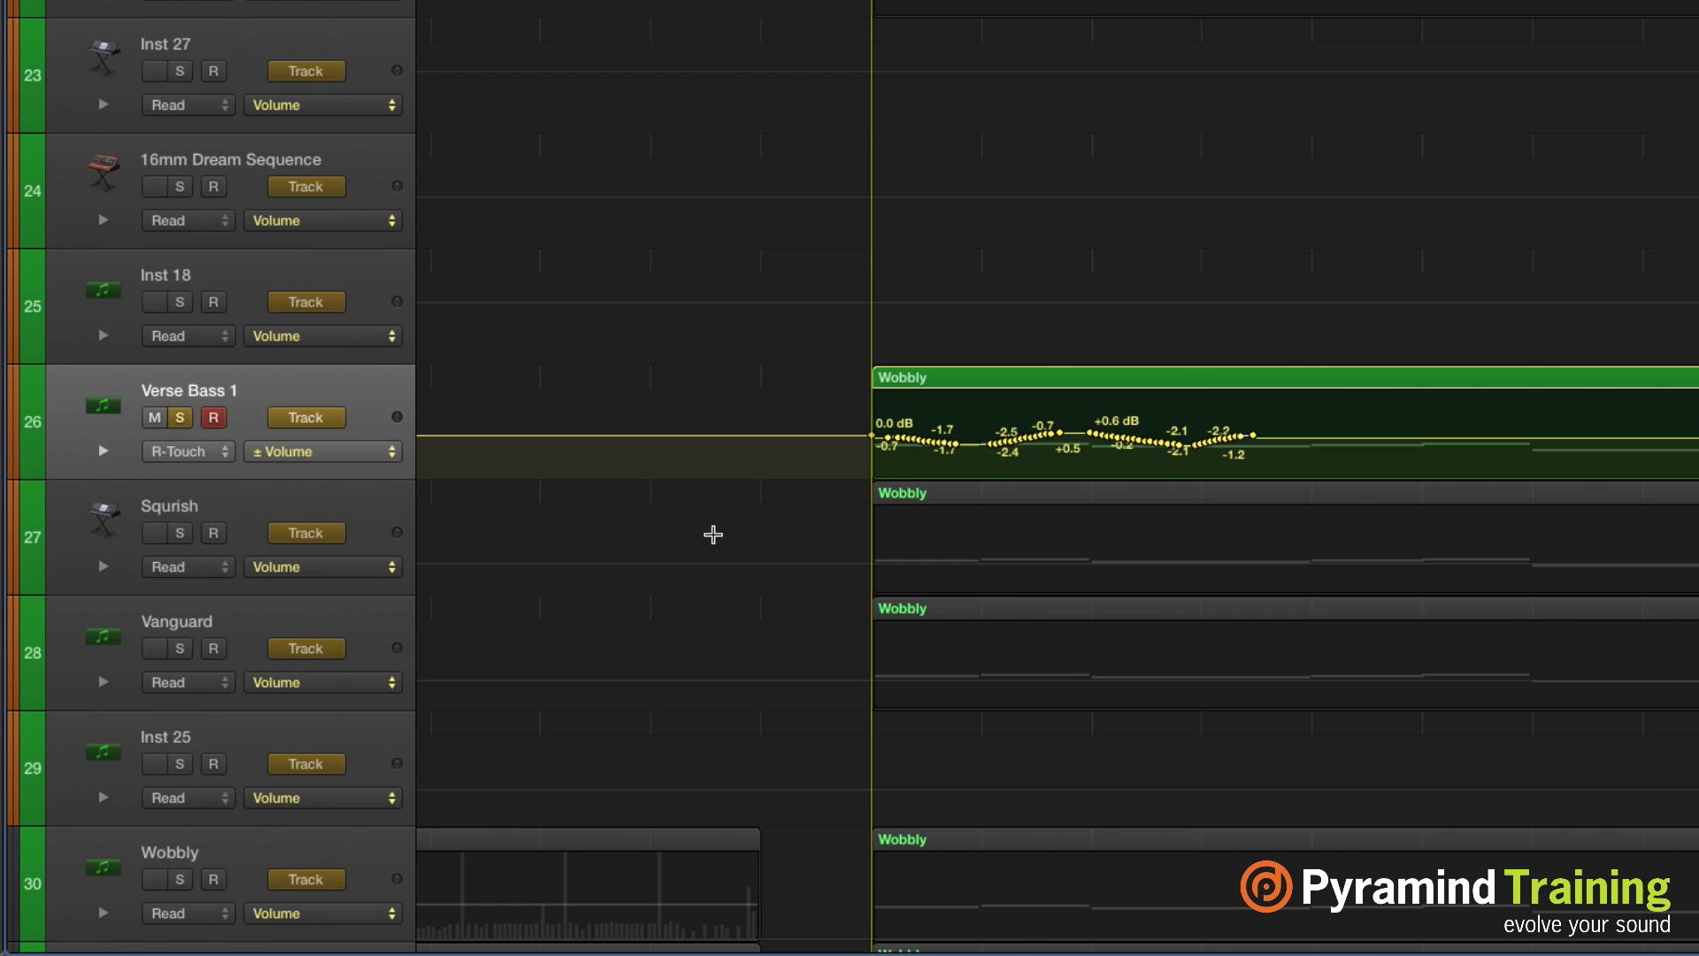
pyautogui.scroll(4, 713, 535)
pyautogui.scroll(3, 713, 534)
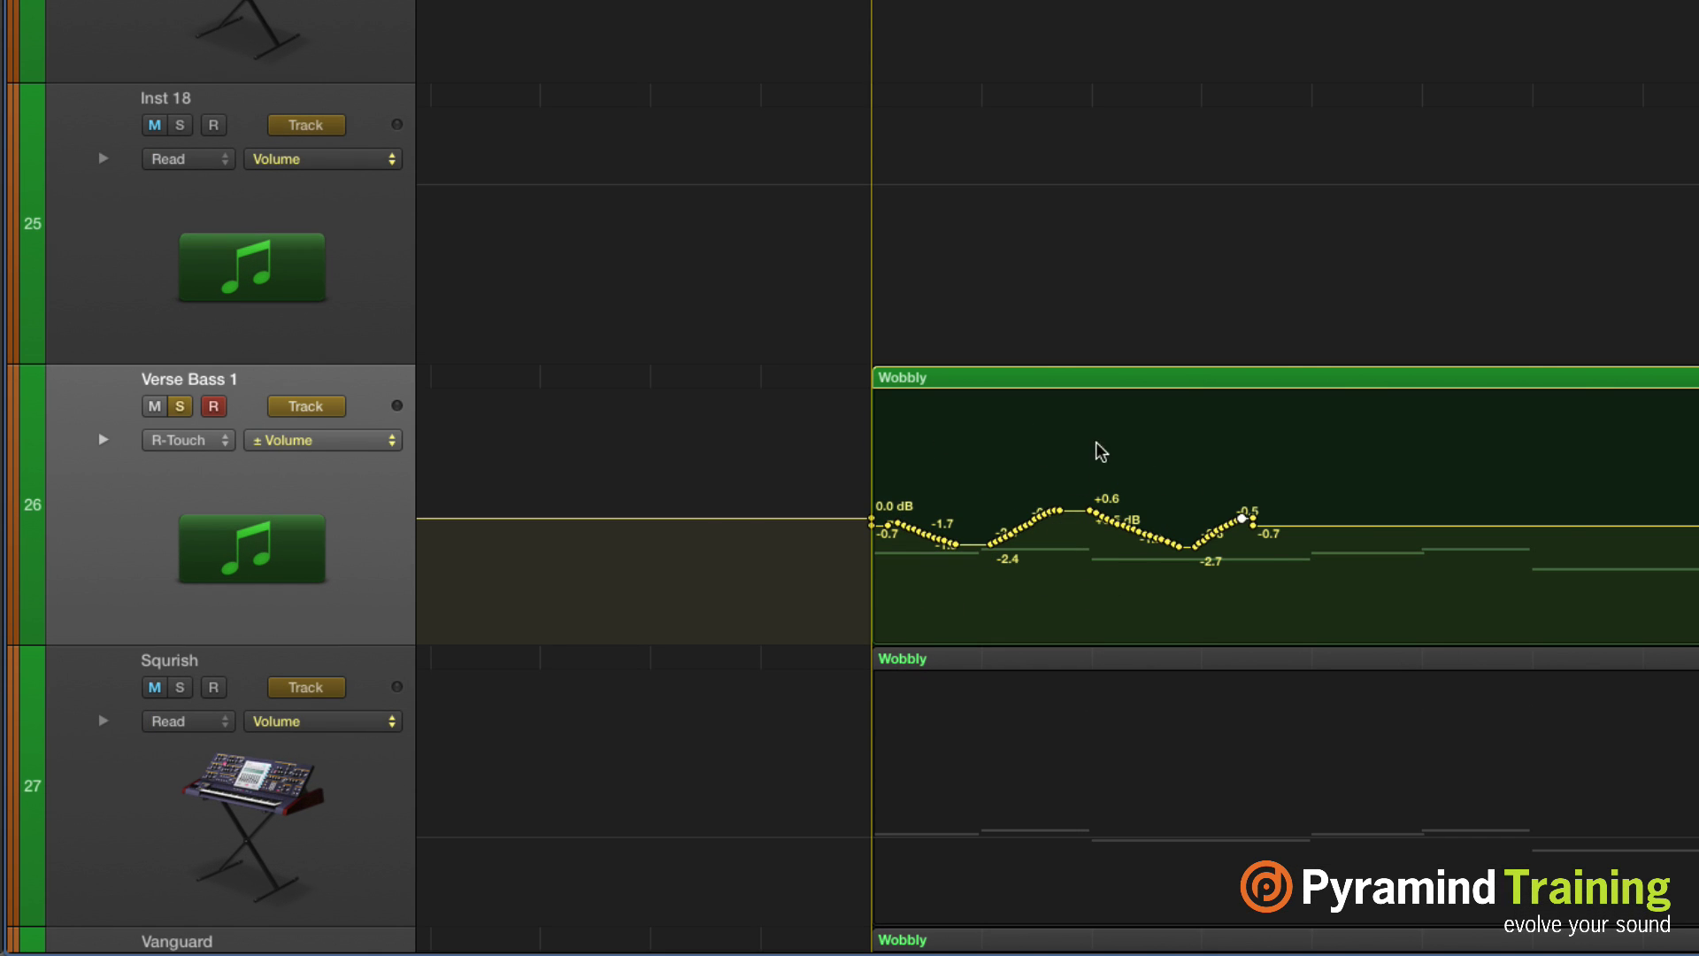
# Play in T-Touch to write the trim into the absolute volume curve.
pyautogui.click(390, 440)
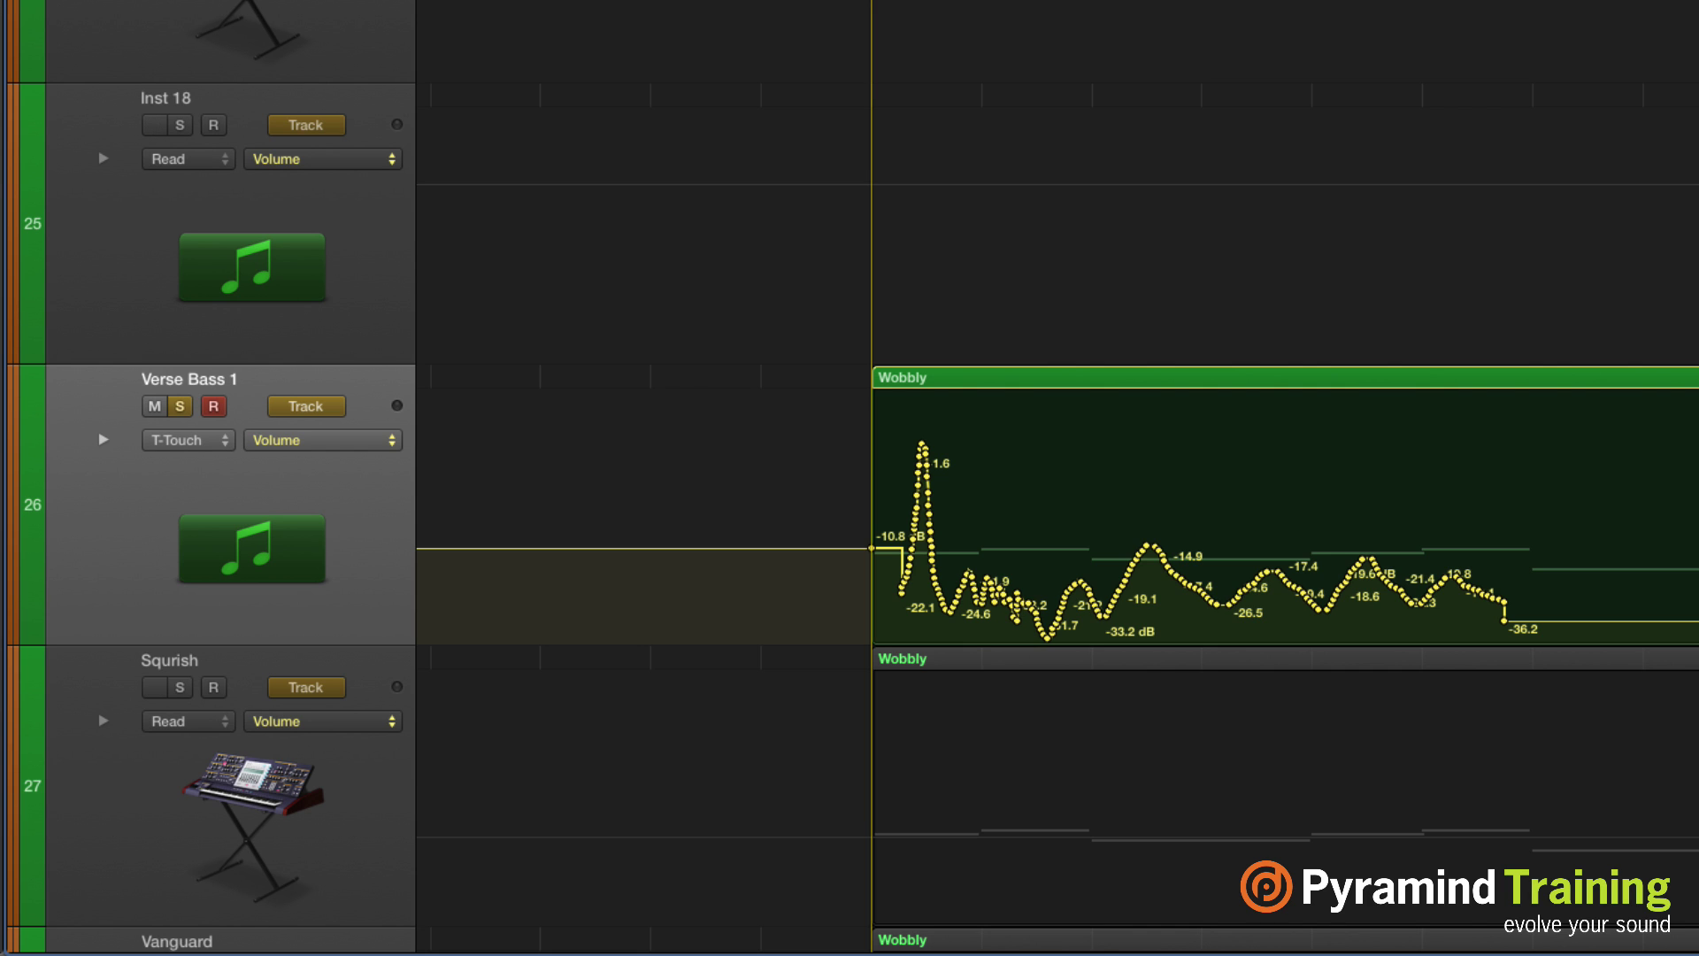
pyautogui.press('space')
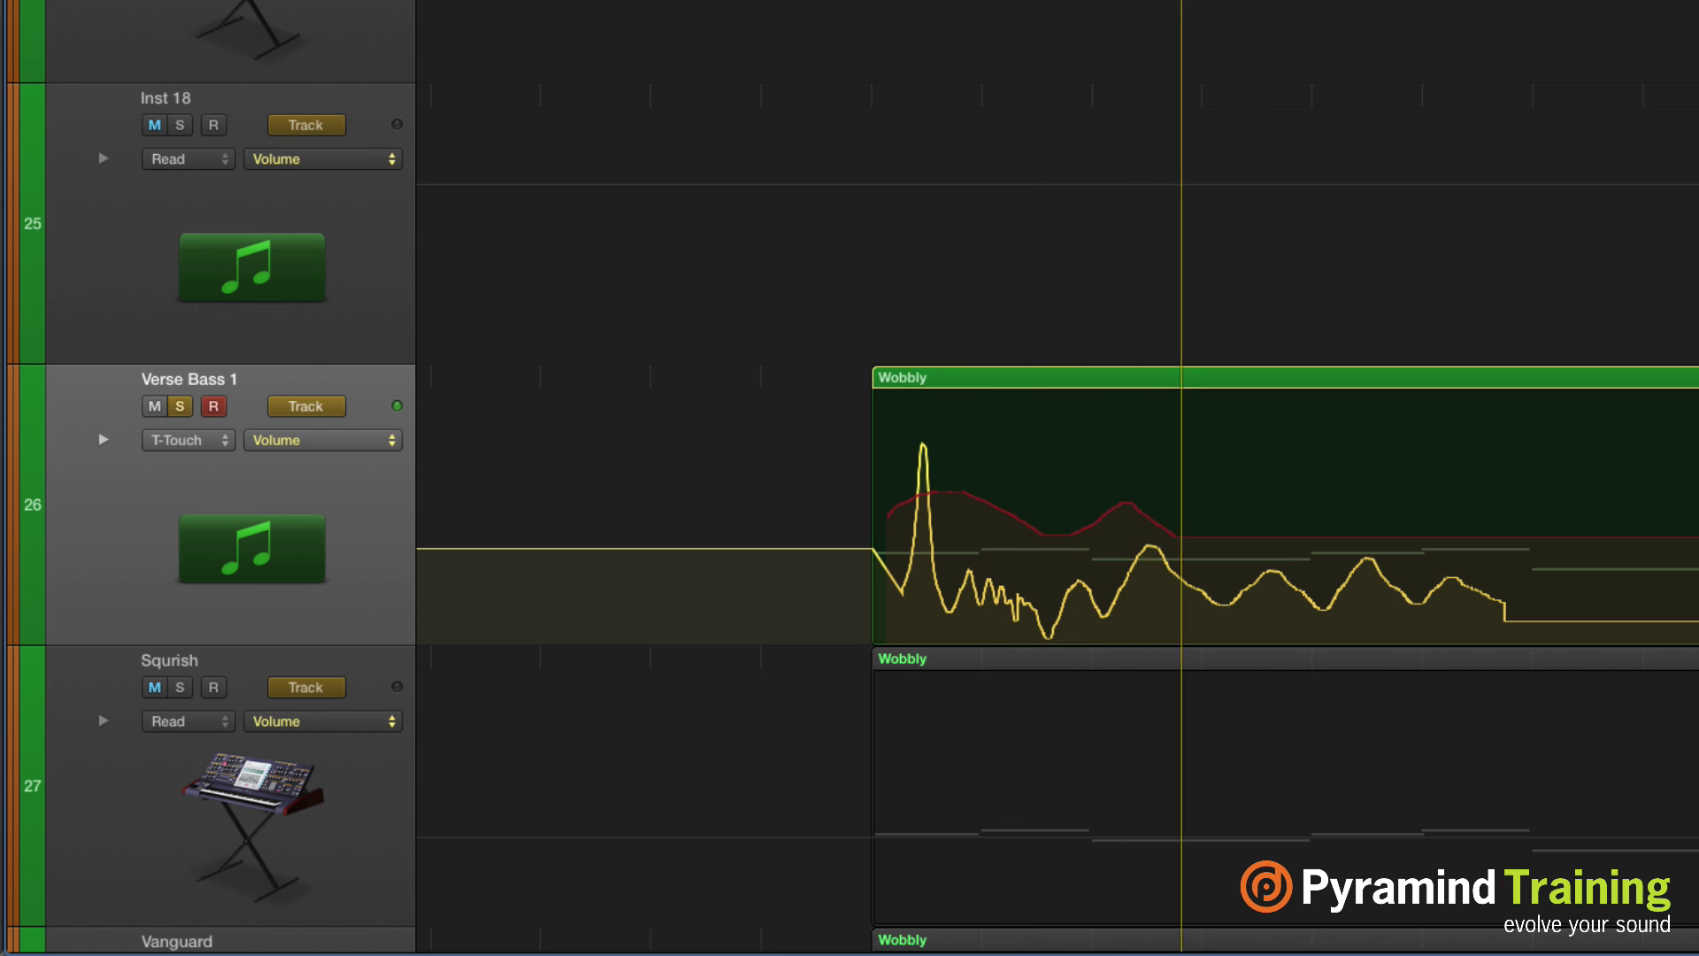
pyautogui.press('space')
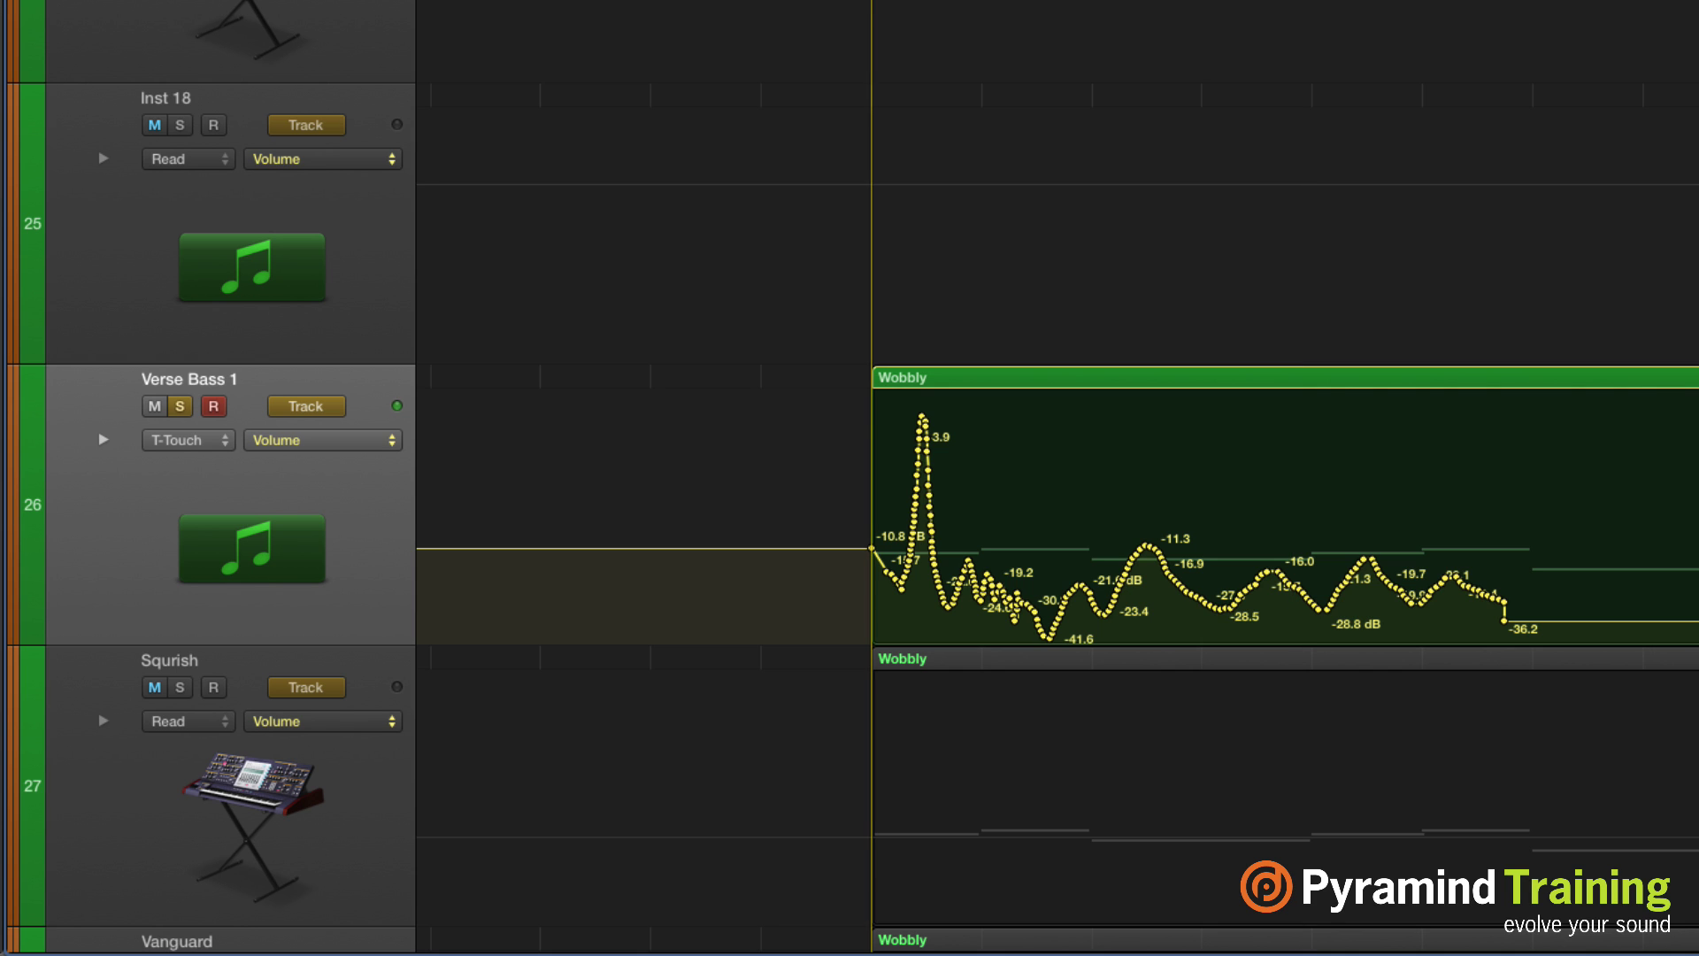
# Show the ± Volume layer and delete all its relative trim points.
pyautogui.click(281, 438)
pyautogui.click(314, 471)
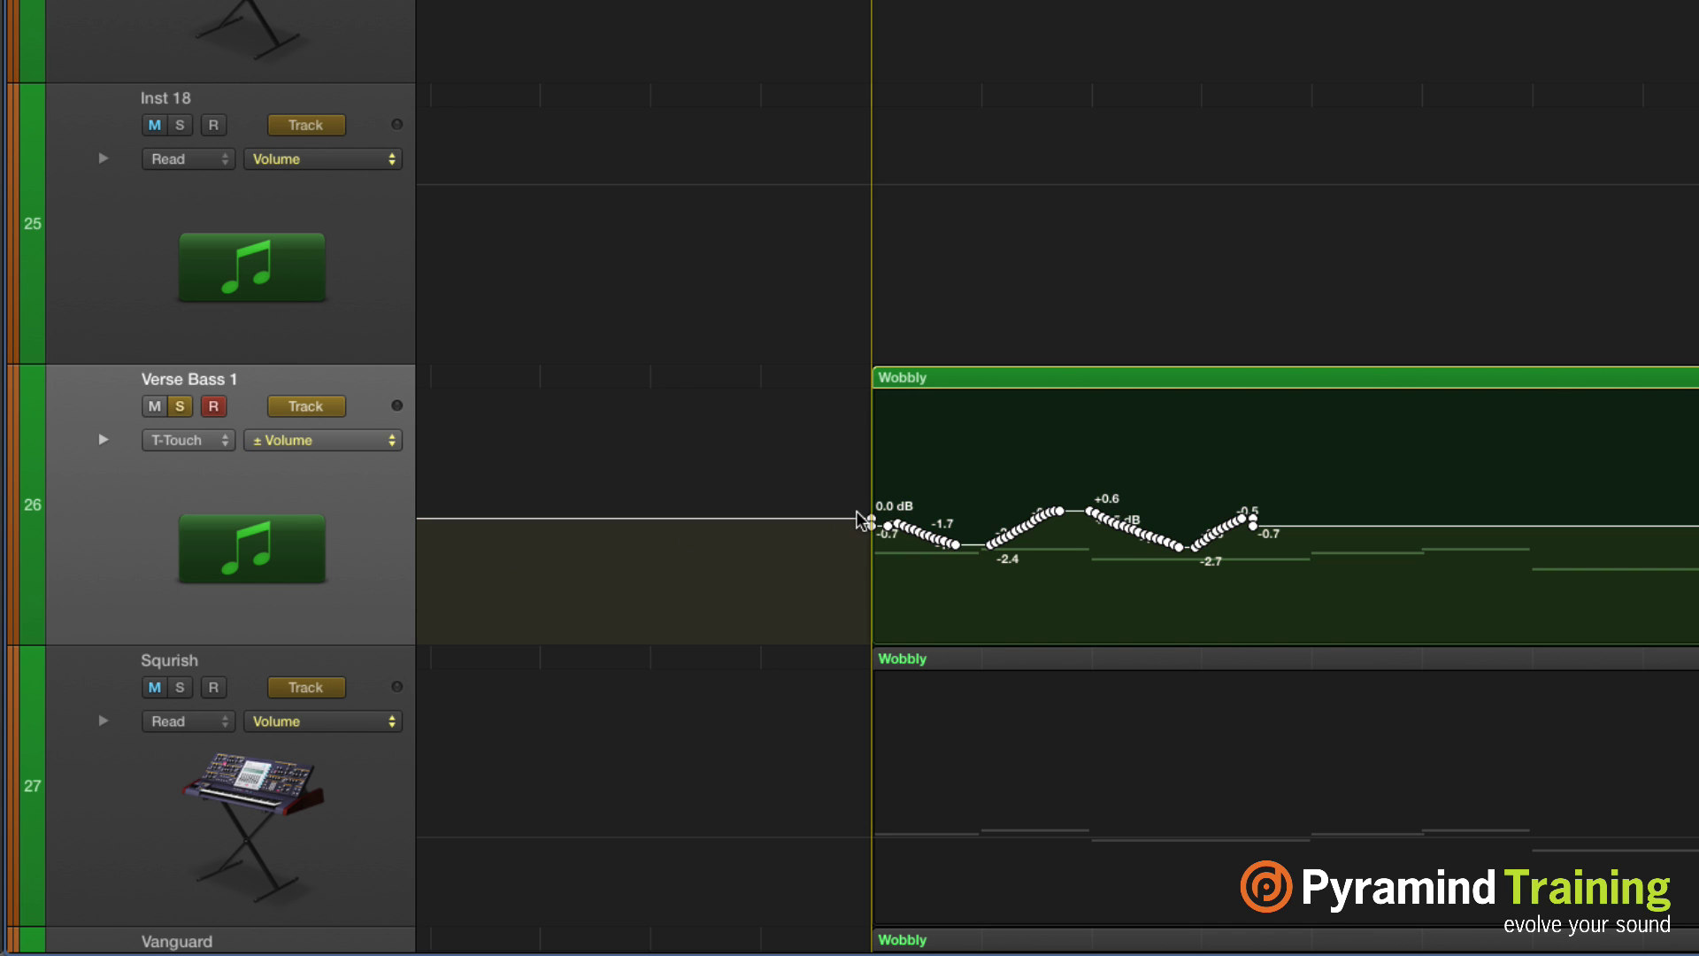
pyautogui.press('ctrl+super+BackSpace')
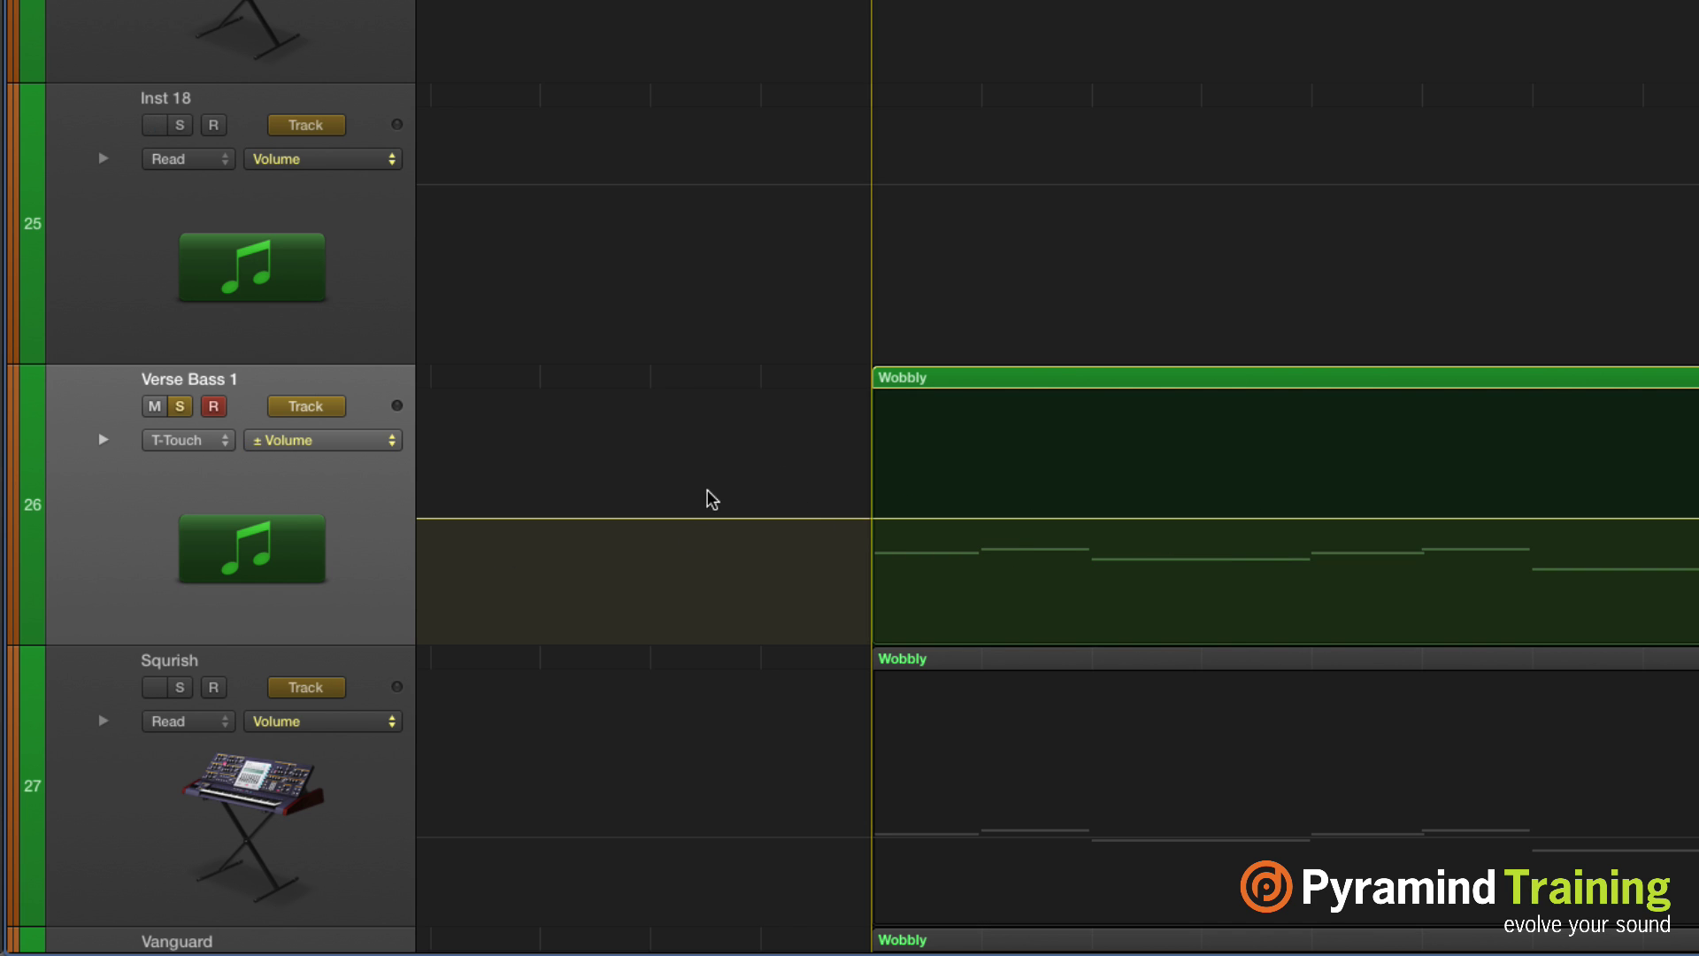
pyautogui.hscroll(-15, 700, 500)
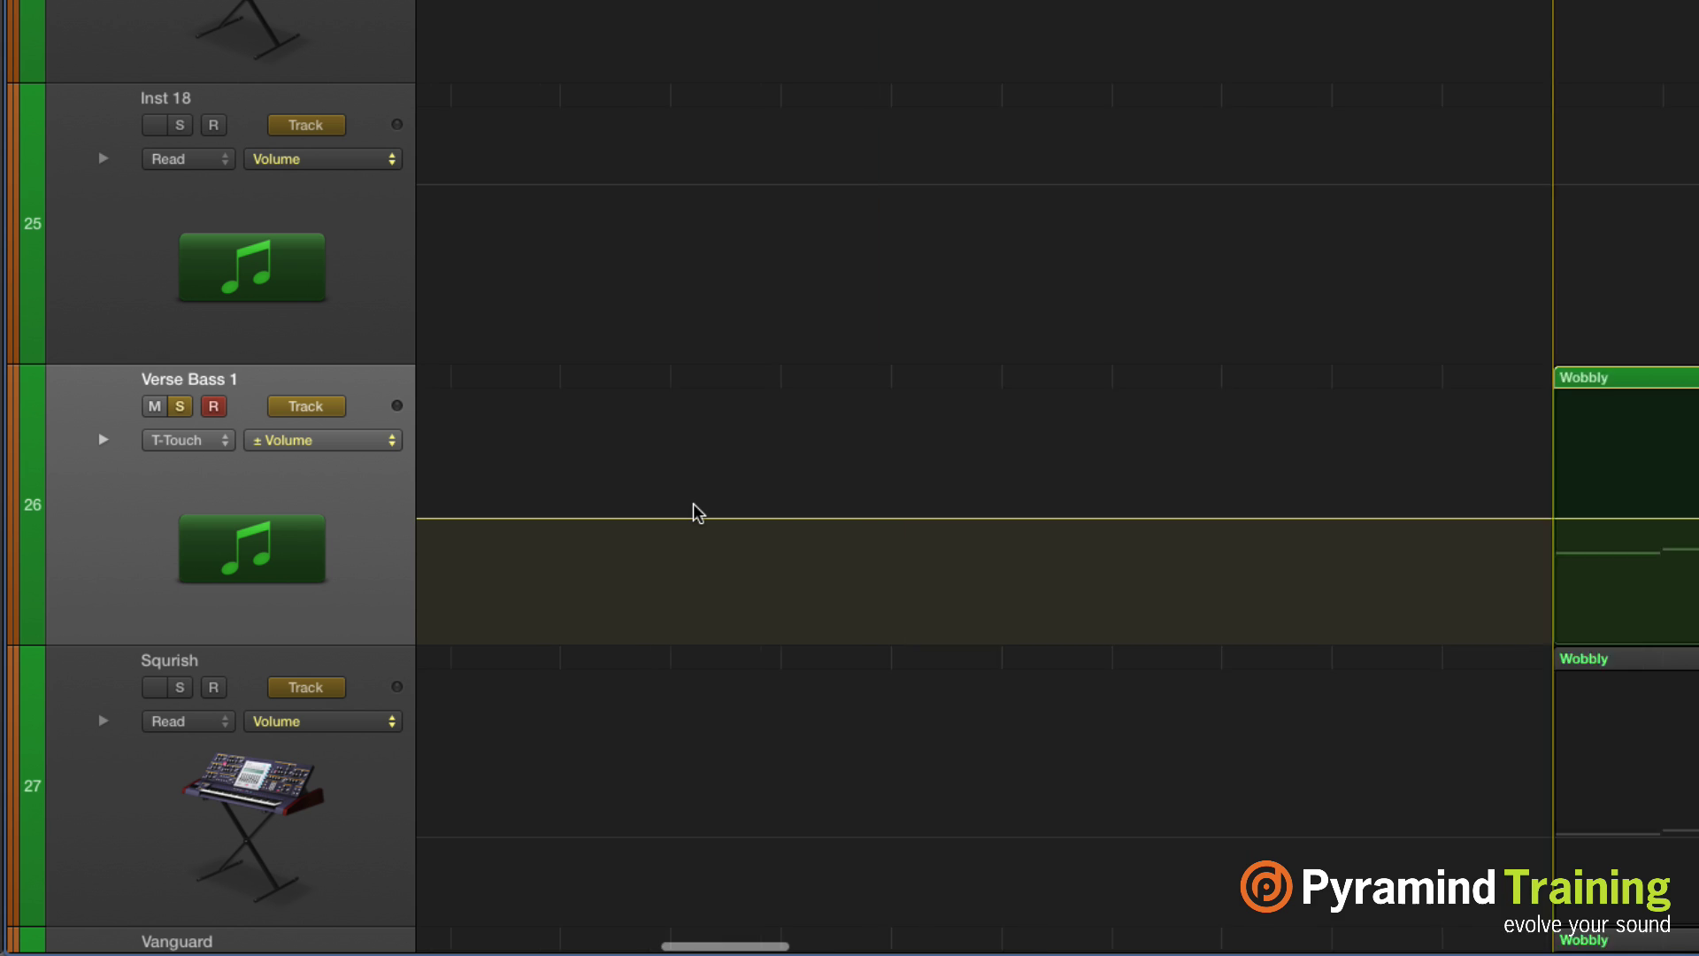
# Switch Verse Bass 1's lane back to absolute Volume and zoom in on the Wobbly regions.
pyautogui.click(429, 521)
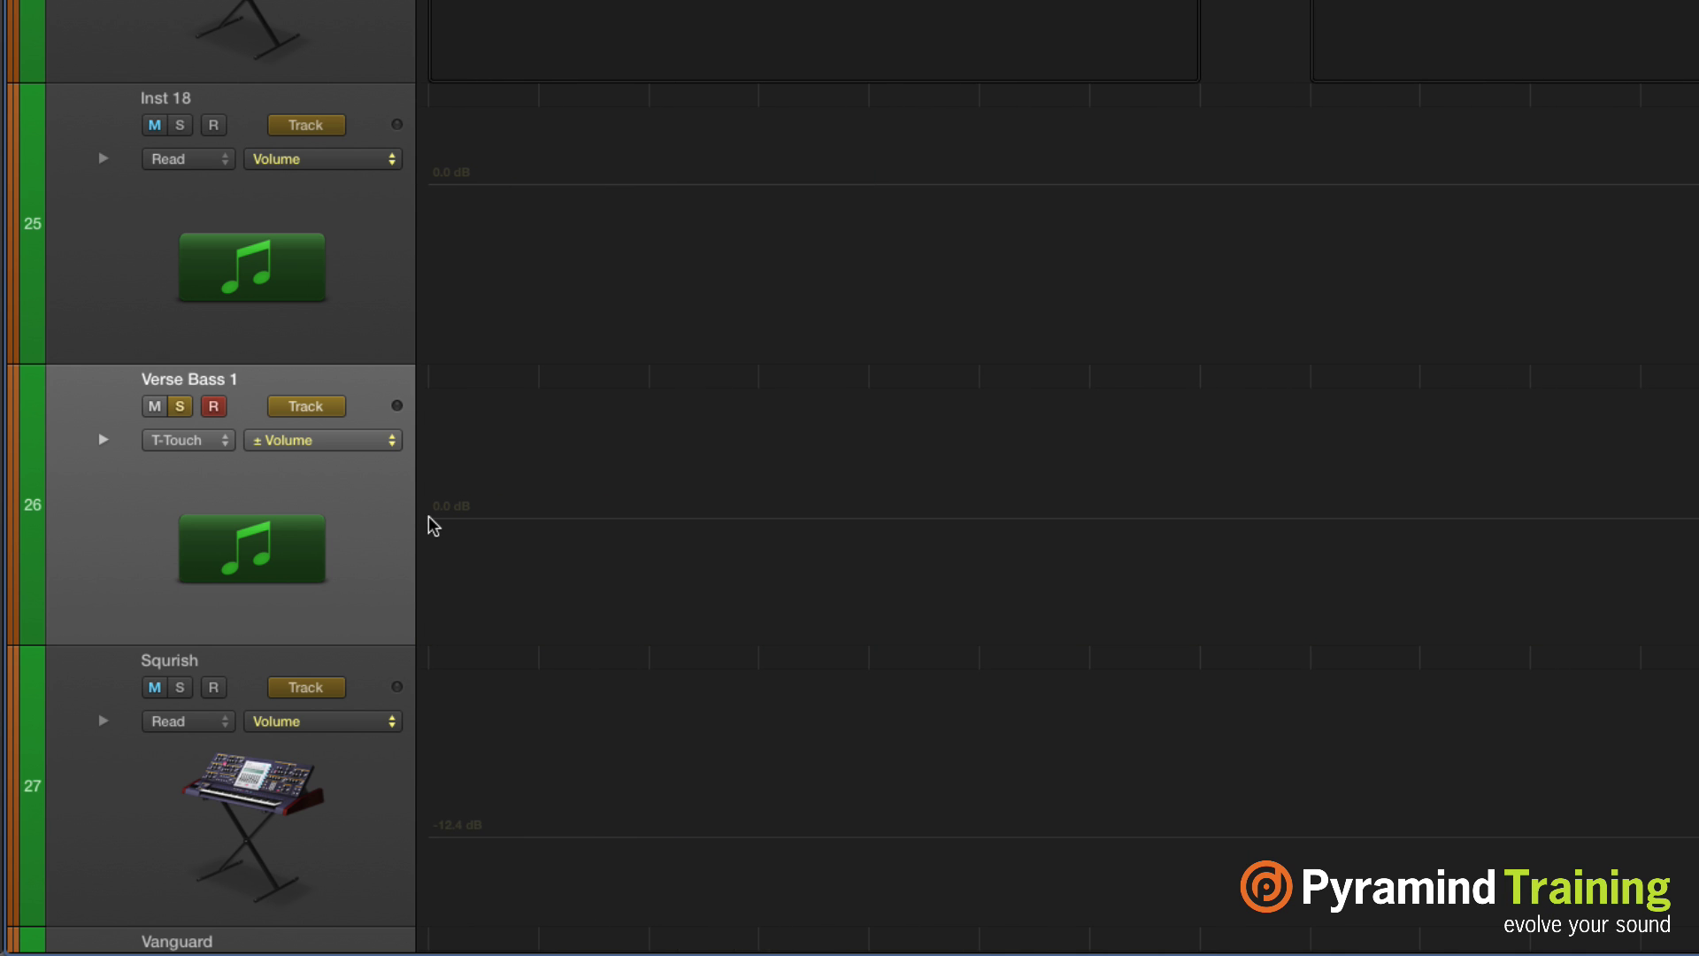
pyautogui.hscroll(10, 431, 521)
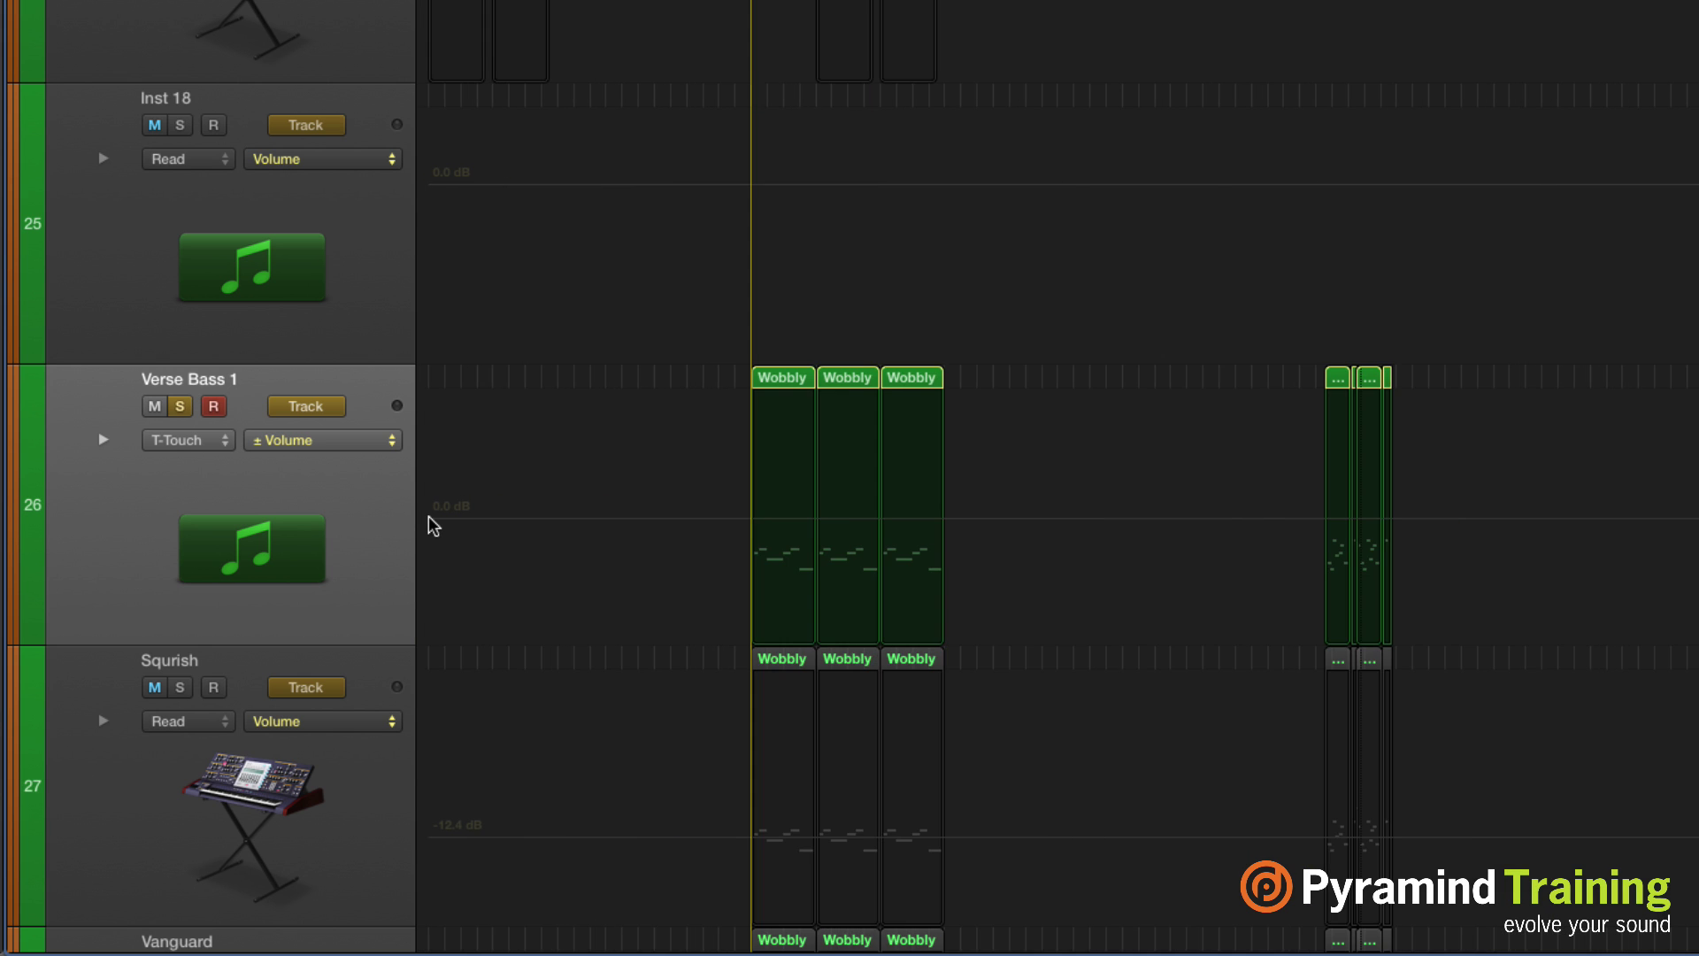
pyautogui.click(370, 447)
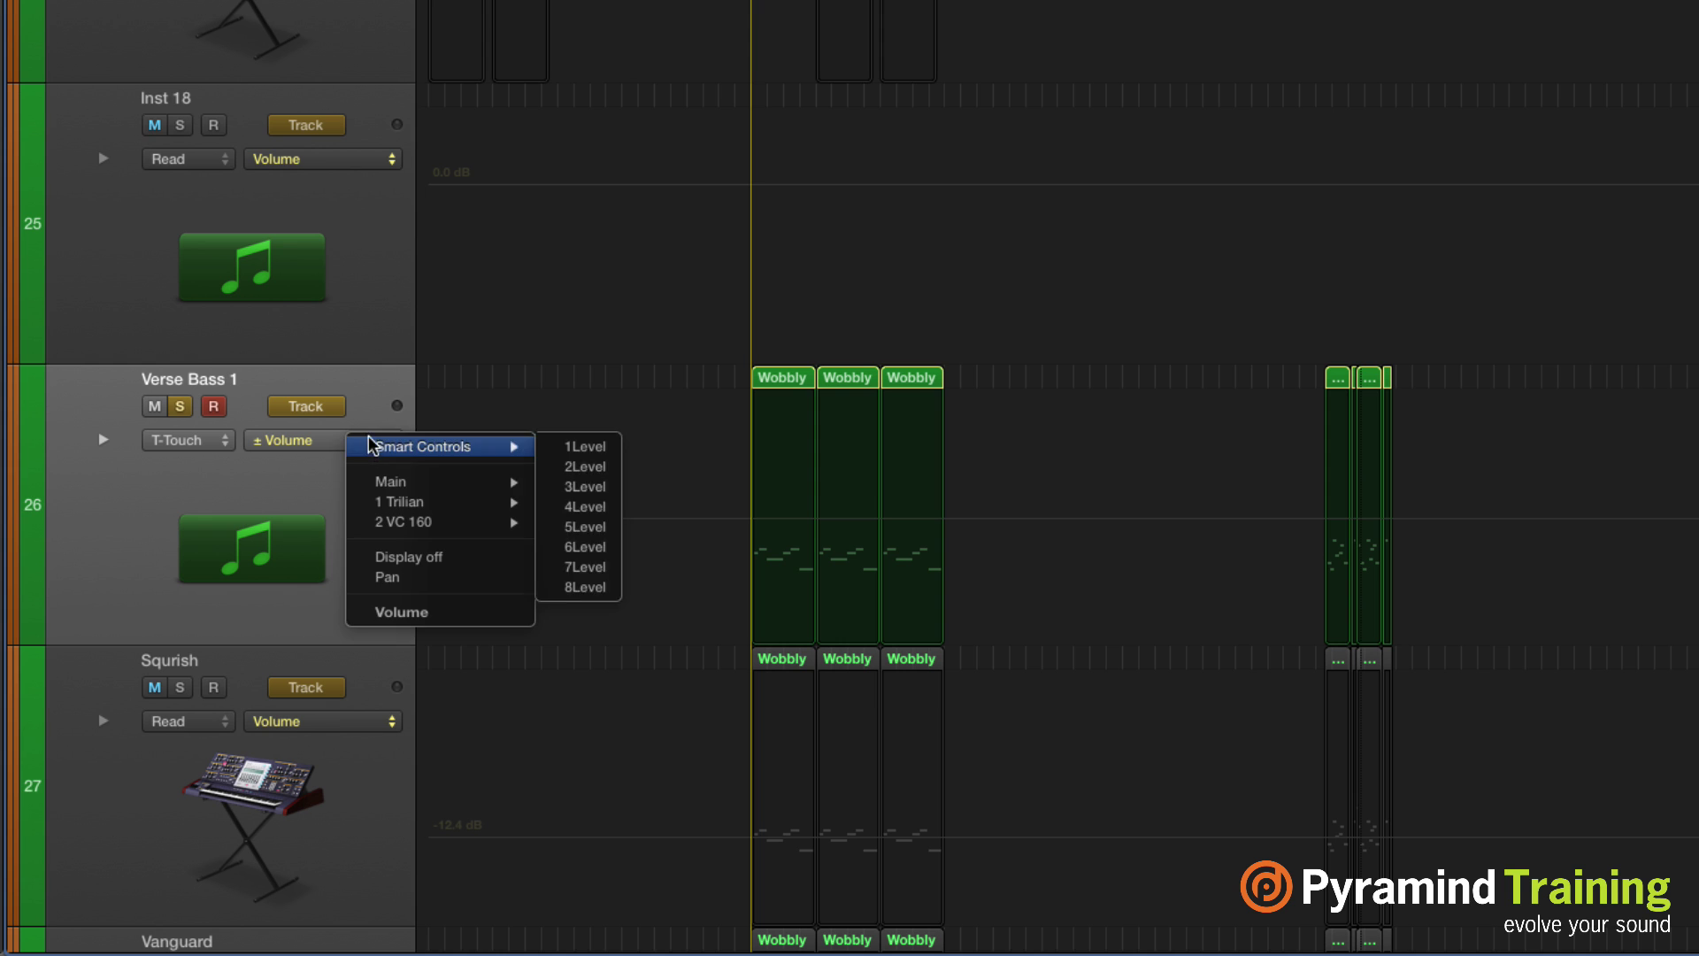
pyautogui.click(416, 612)
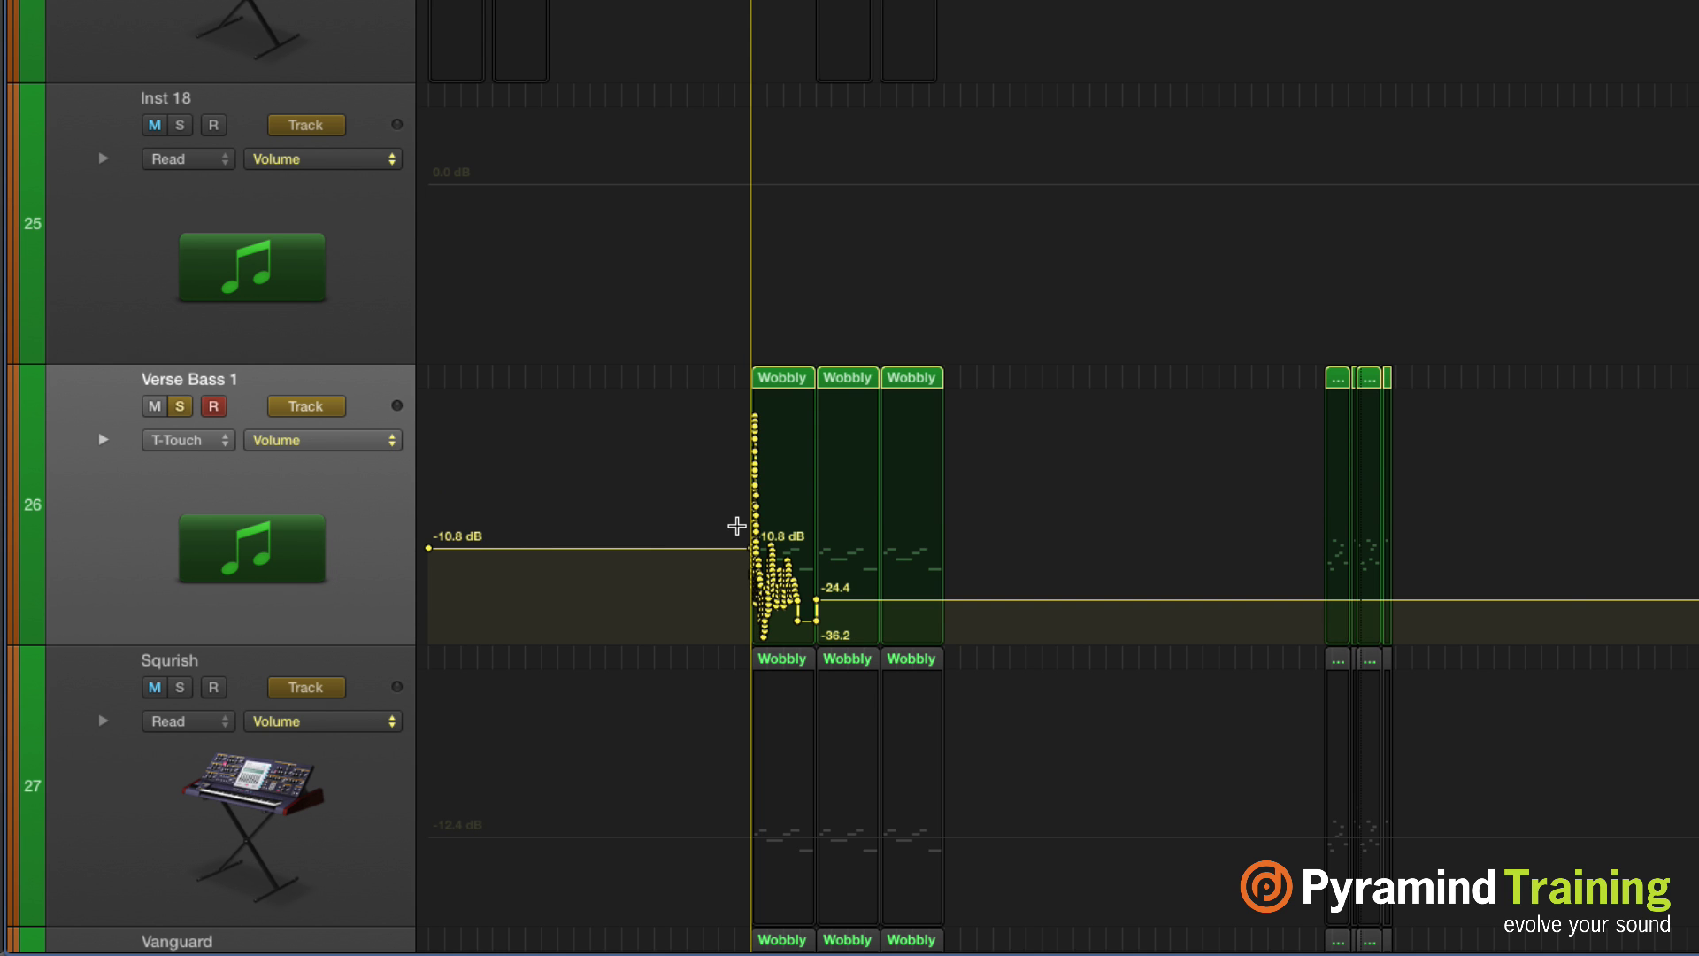
pyautogui.press('super+Right')
pyautogui.press('super+Right')
pyautogui.press('super+Right')
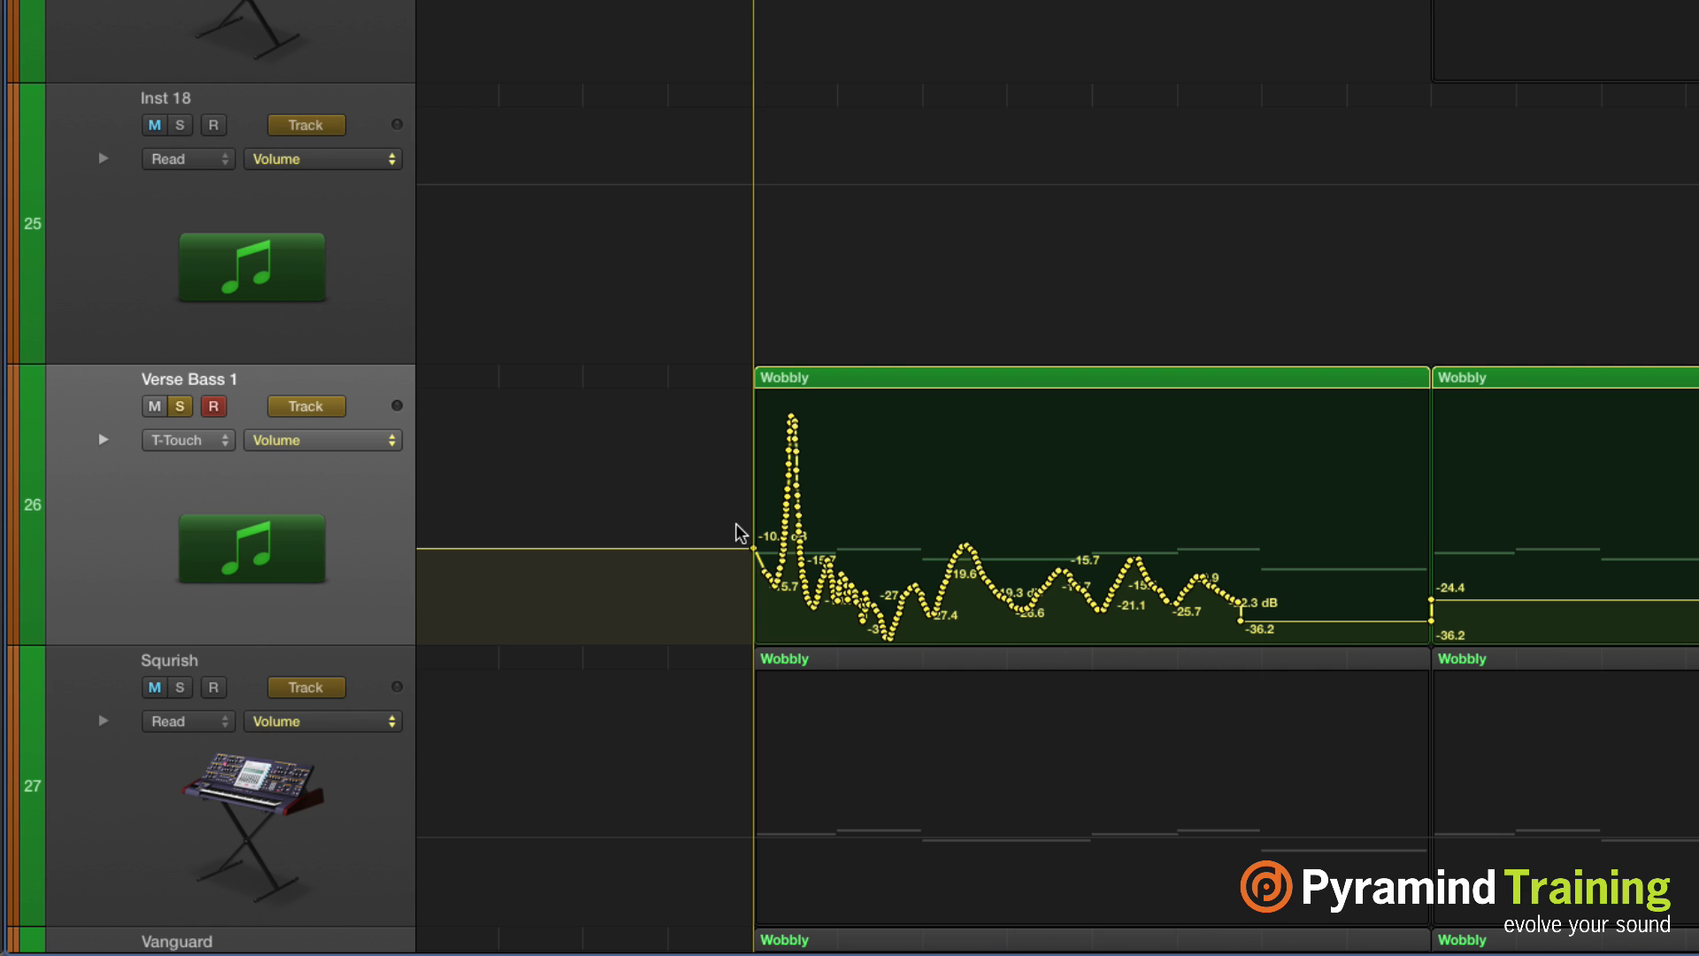